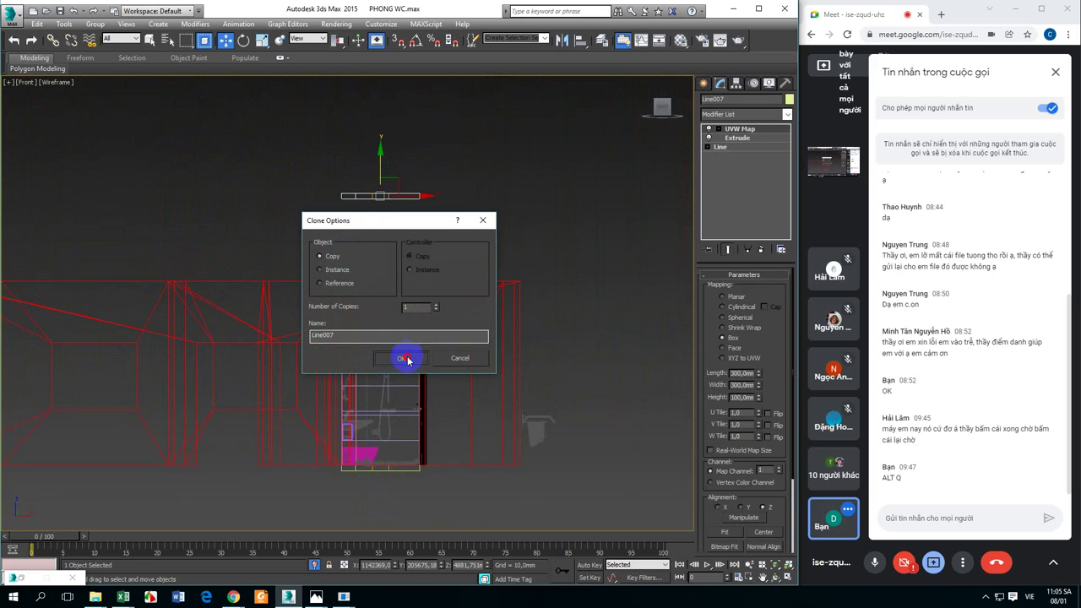
Create one independent copy of the tiled floor slab above the room and show it shaded in a perspective view.
click(403, 358)
key(p)
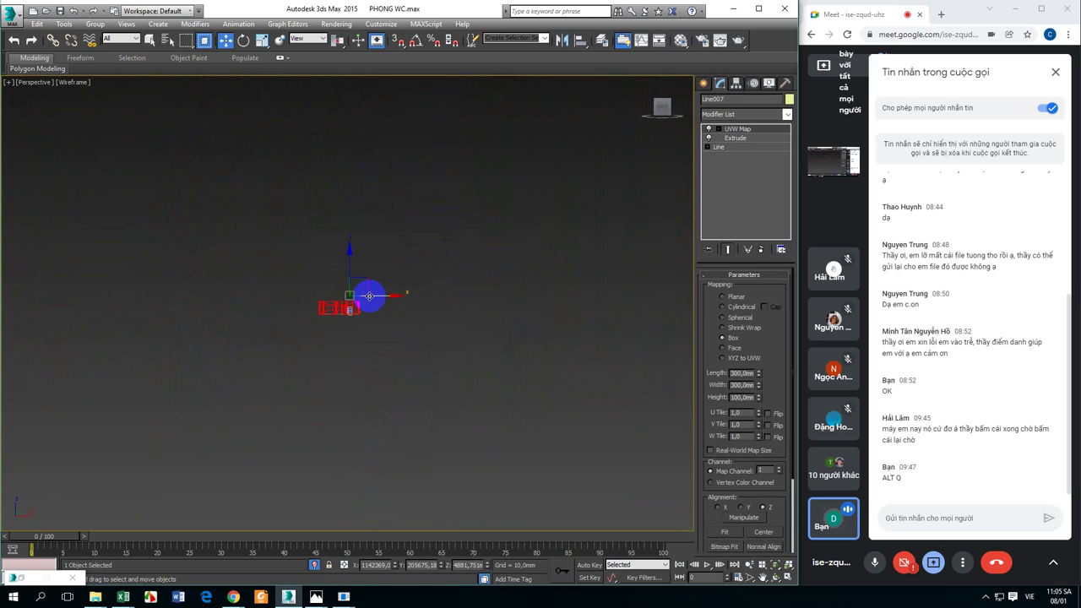
key(z)
mouse_move(367, 294)
alt+middle_down()
mouse_move(372, 356)
mouse_move(345, 316)
mouse_move(349, 350)
mouse_move(340, 351)
alt+middle_up()
key(F3)
Name an unused default material TRAN THACH CAO and assign it to the copied slab.
key(m)
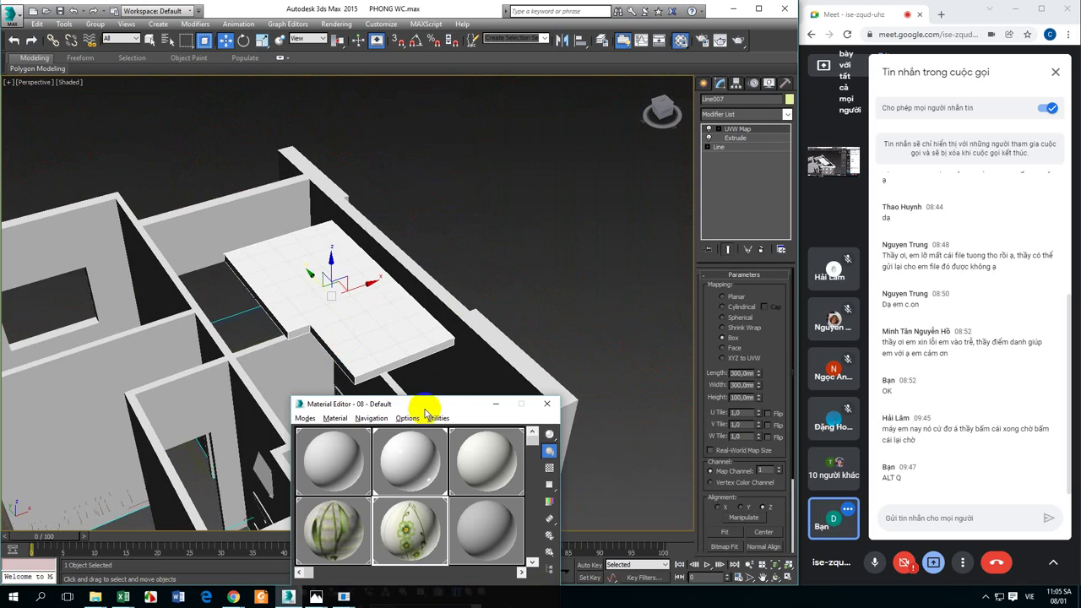
drag(422, 410, 535, 113)
click(583, 254)
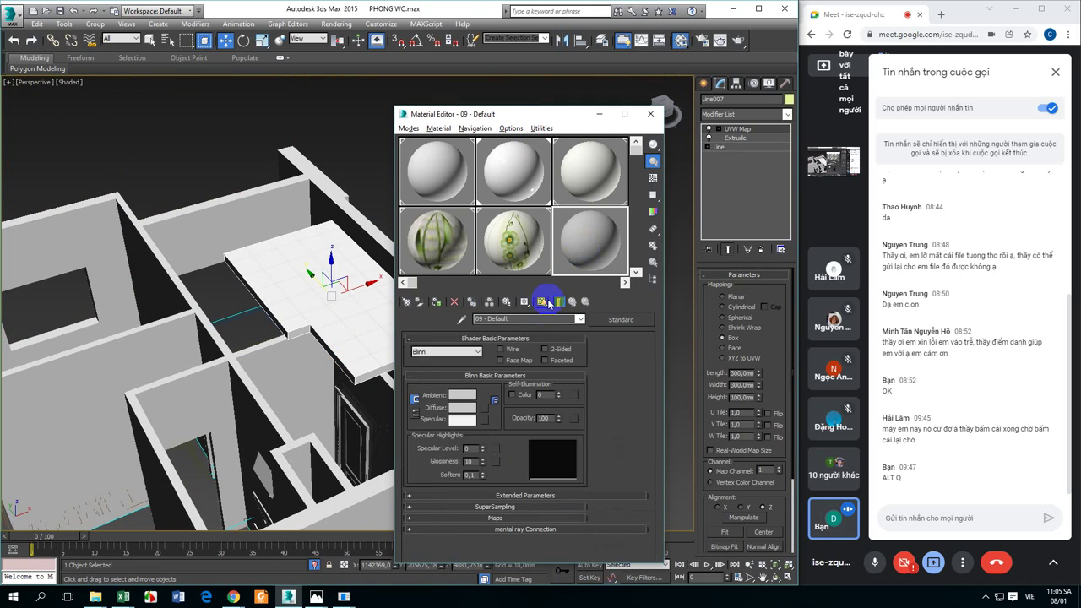
text(RT)
click(434, 304)
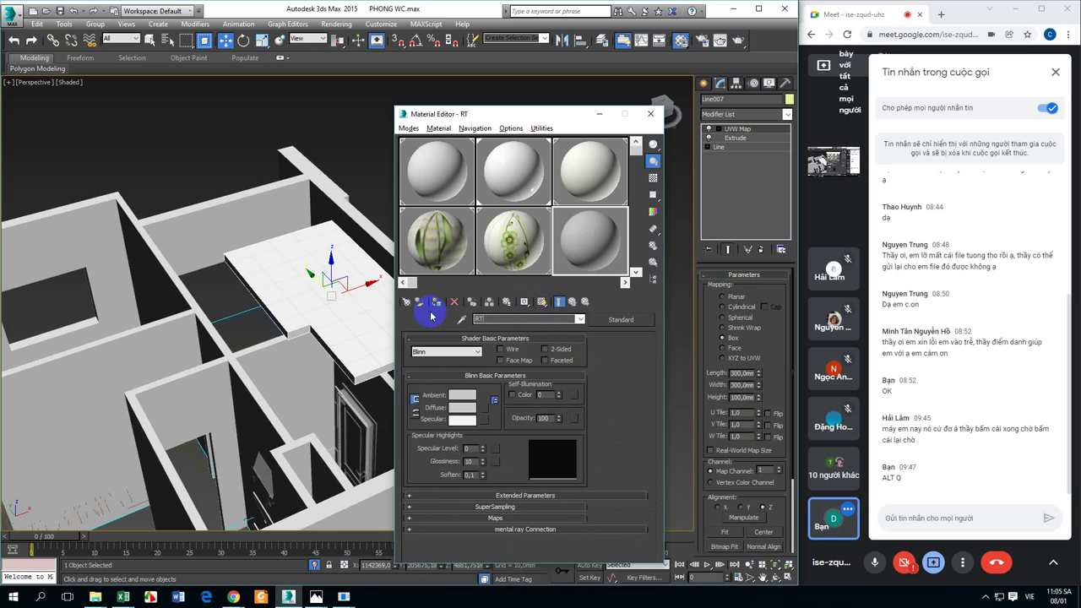
text(ASN)
key(BackSpace)
key(BackSpace)
key(BackSpace)
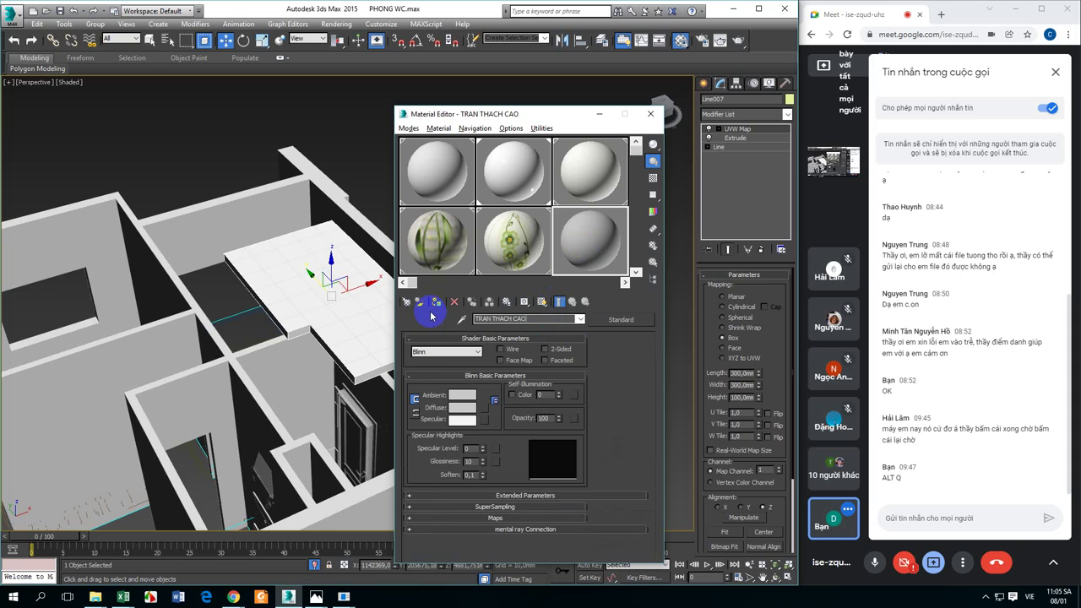
click(433, 306)
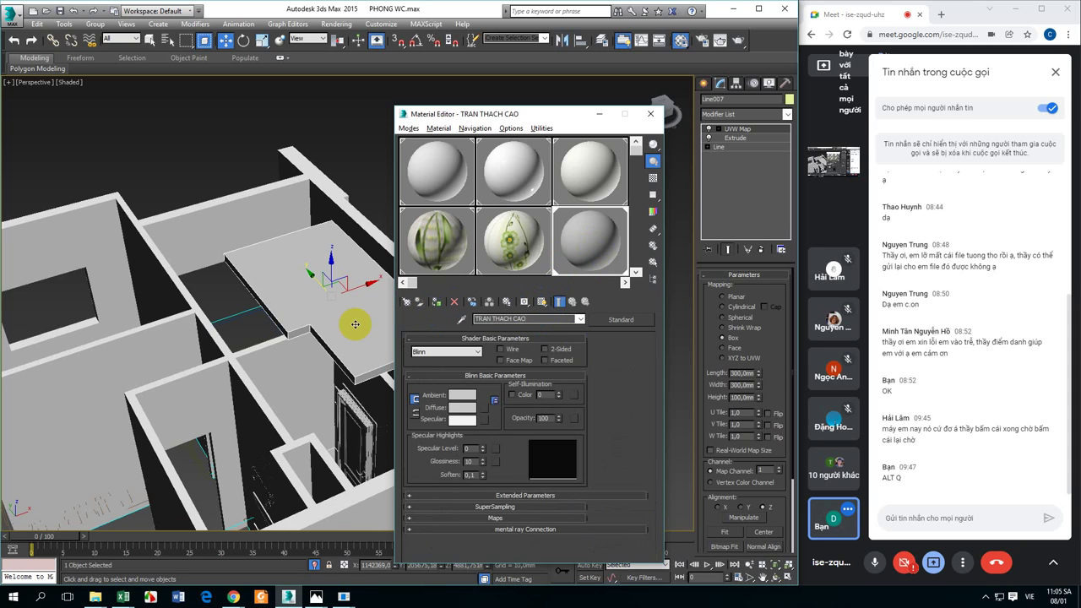
Remove the UVW Map modifier from the copied slab and set the TRAN THACH CAO material's diffuse colour to RGB 228.
click(761, 249)
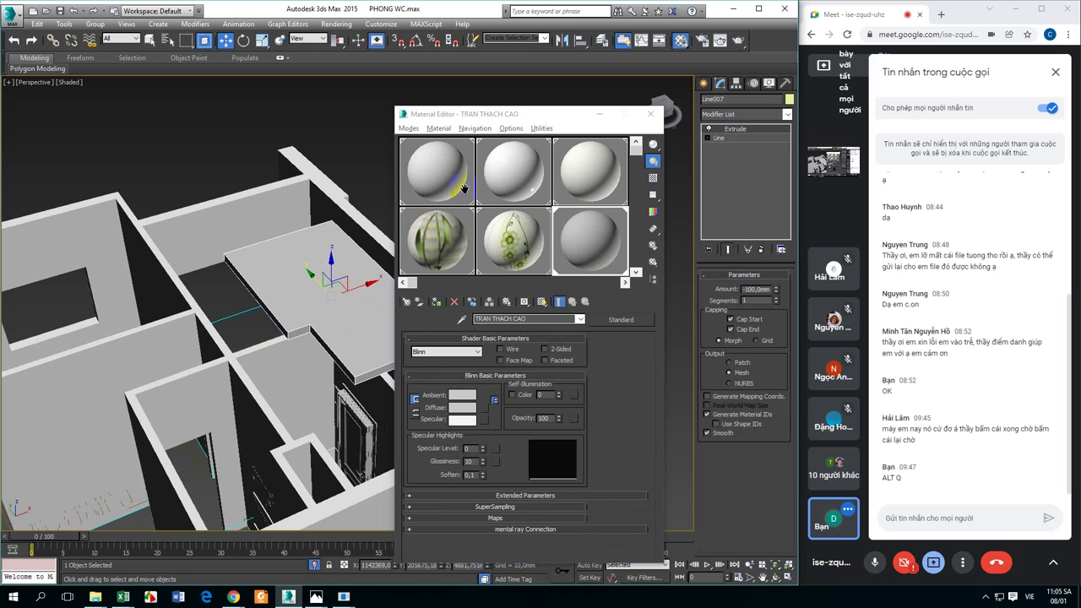
click(586, 253)
click(473, 407)
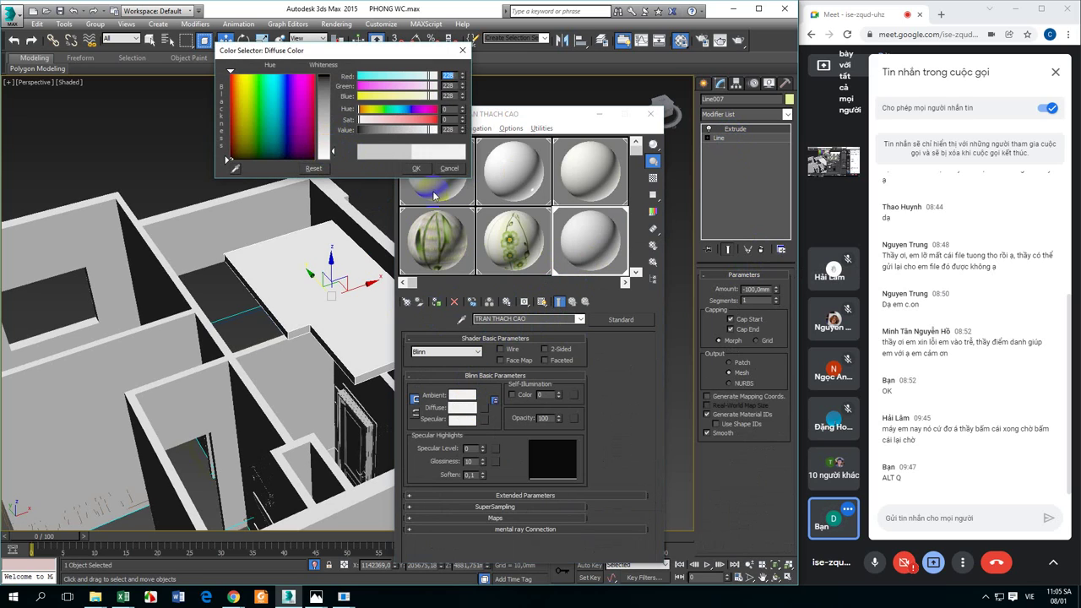
click(416, 168)
click(598, 113)
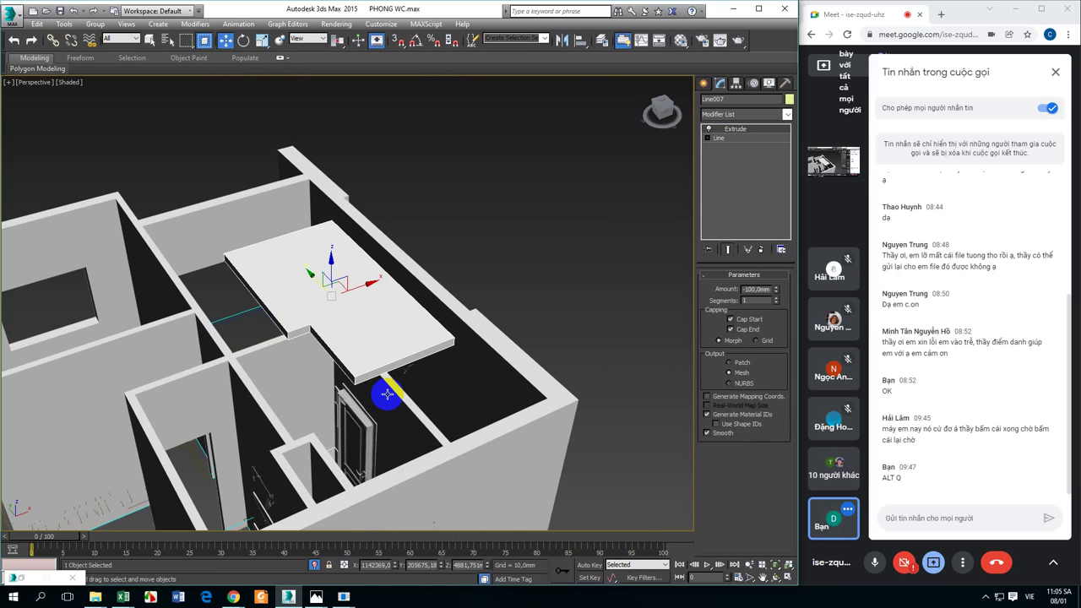
In a wireframe front view, move the copied slab down with 3D snap so its underside meets the top of the walls.
key(f)
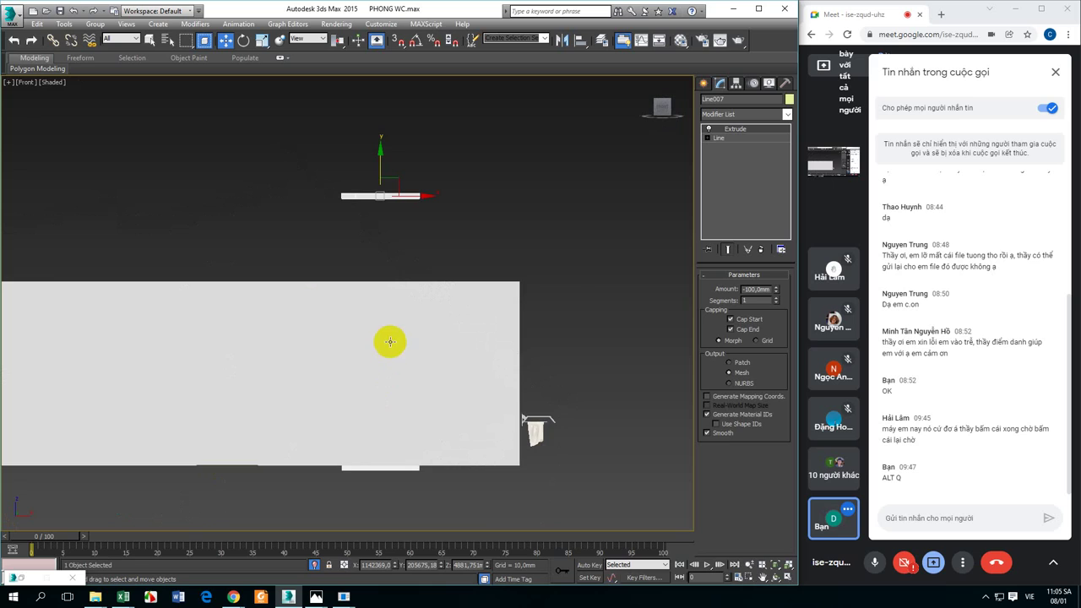
key(F3)
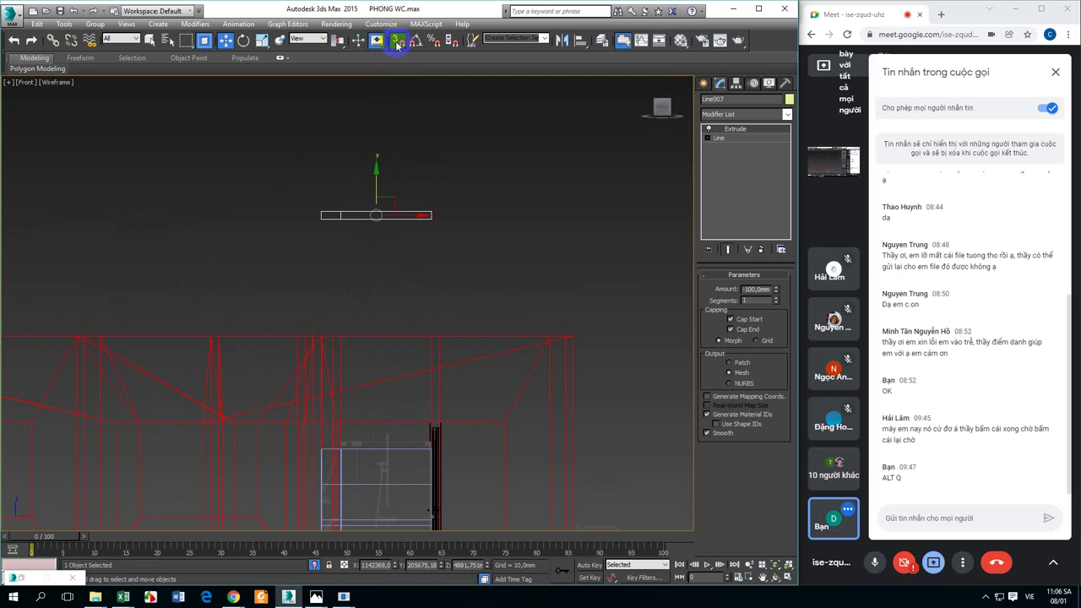
click(397, 42)
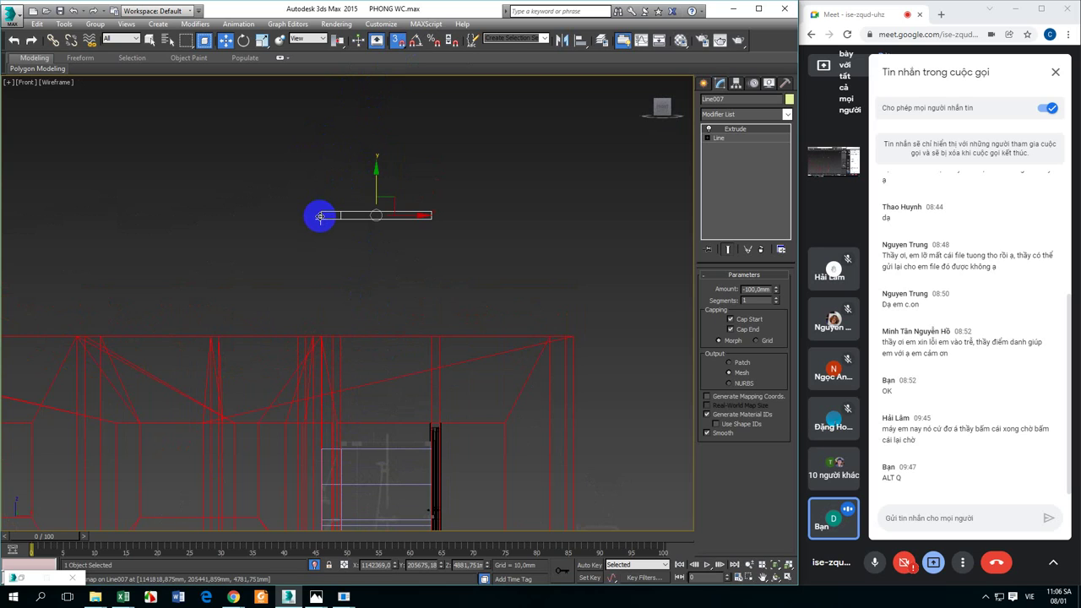
drag(320, 216, 333, 330)
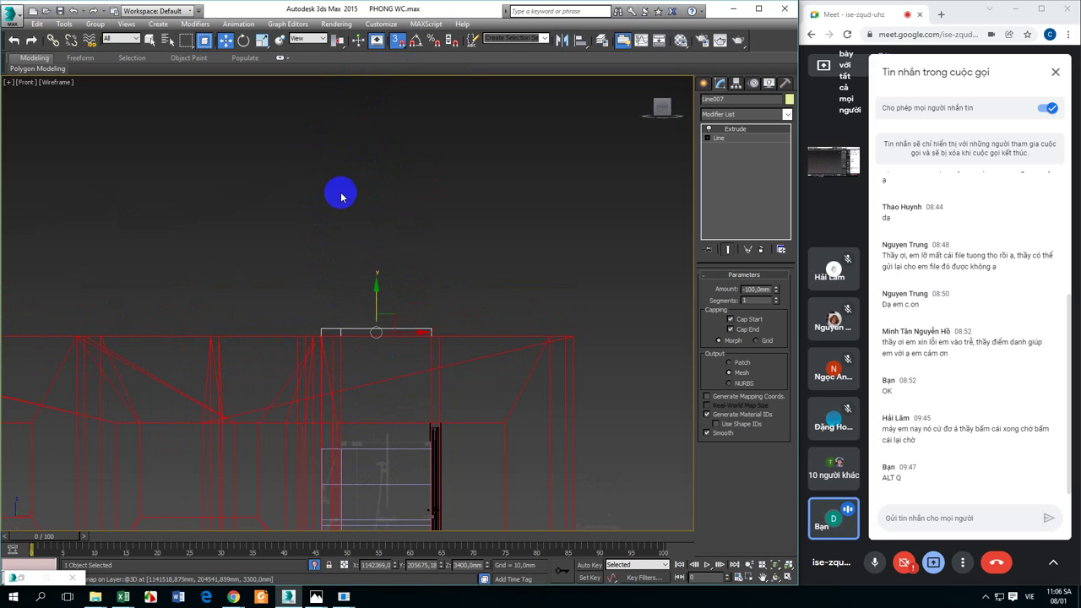
click(397, 43)
Lower the ceiling slab by exact vertical offsets of -100 mm and then -300 mm.
scroll(330, 278, up, 2)
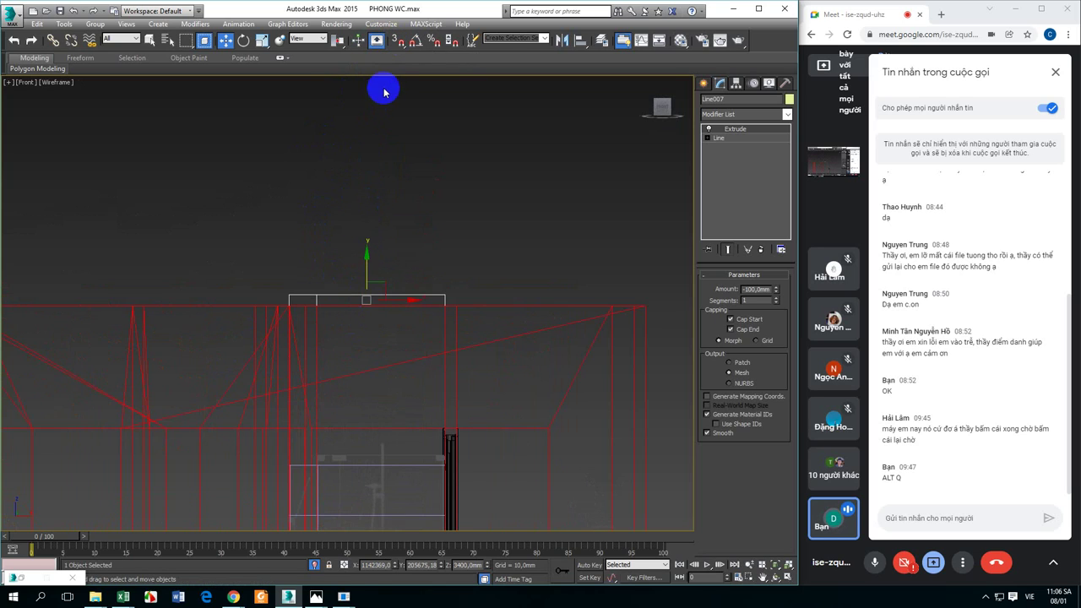
right_click(226, 41)
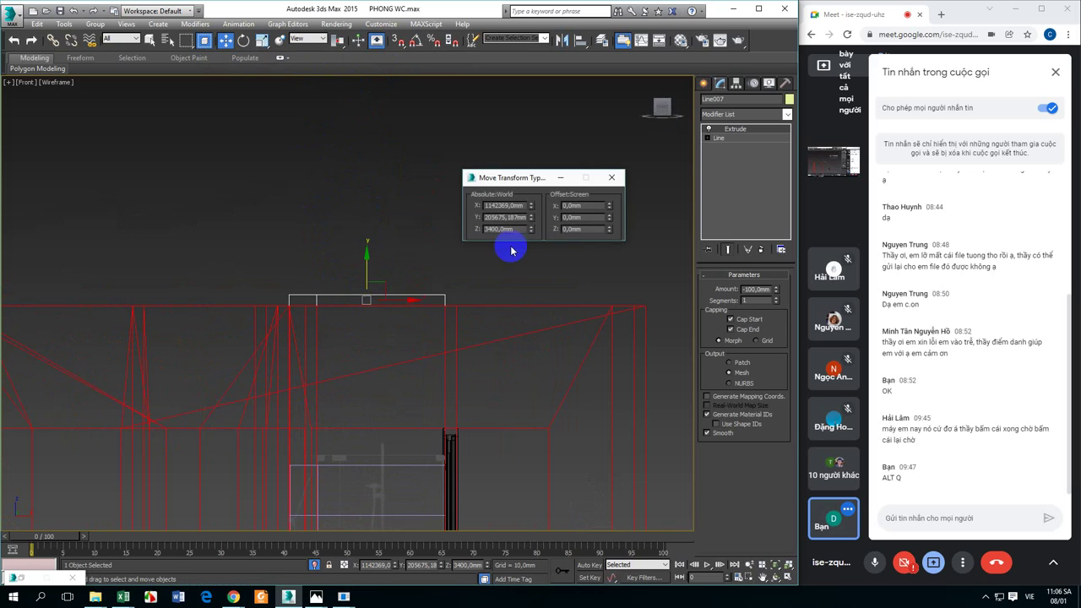
double_click(585, 217)
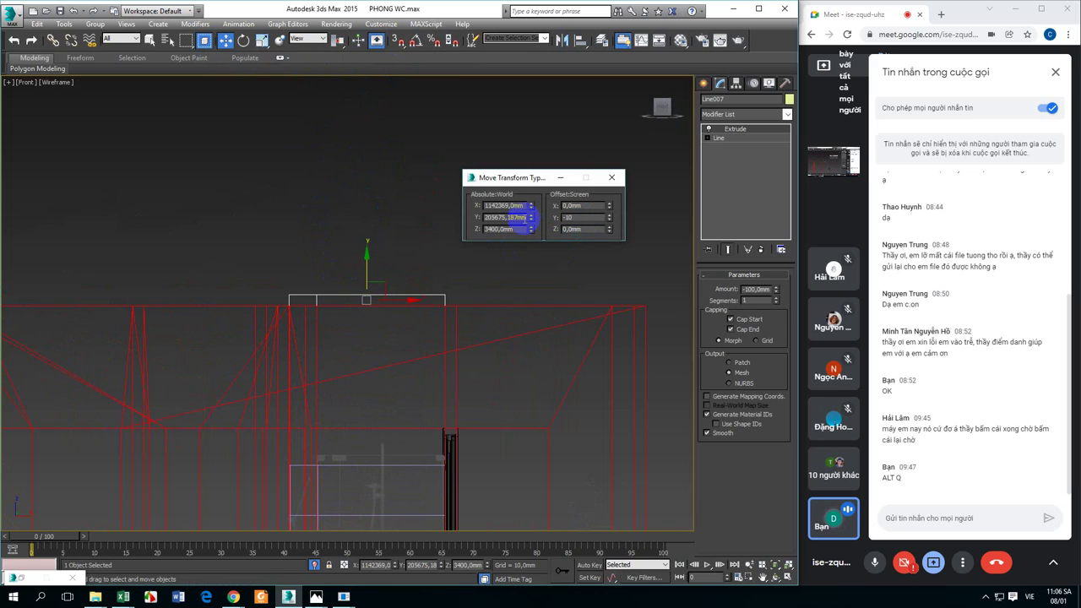
text(-100)
key(Return)
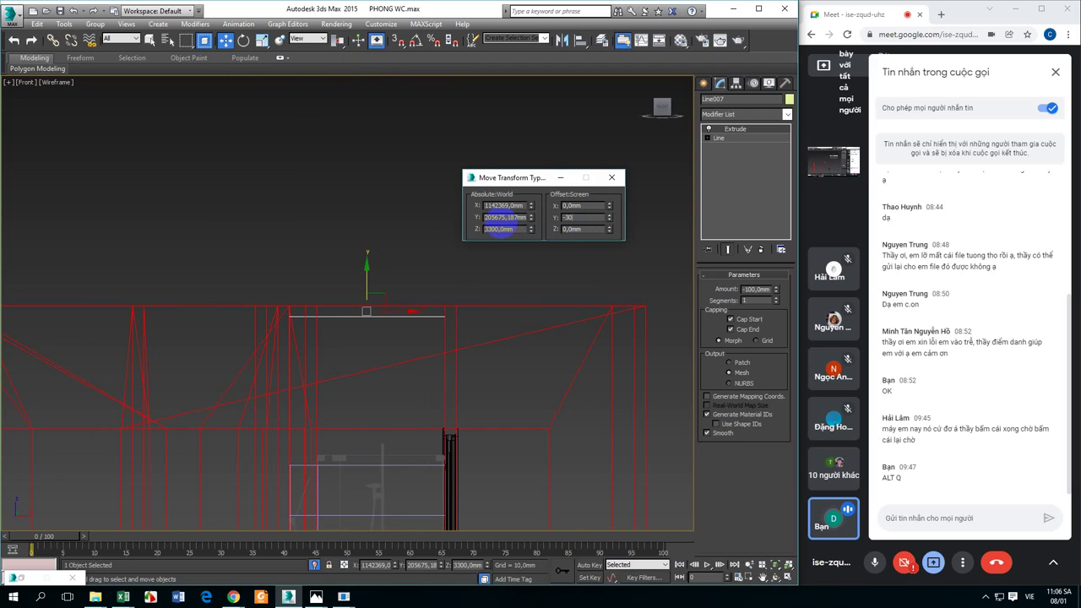
text(-30)
key(Return)
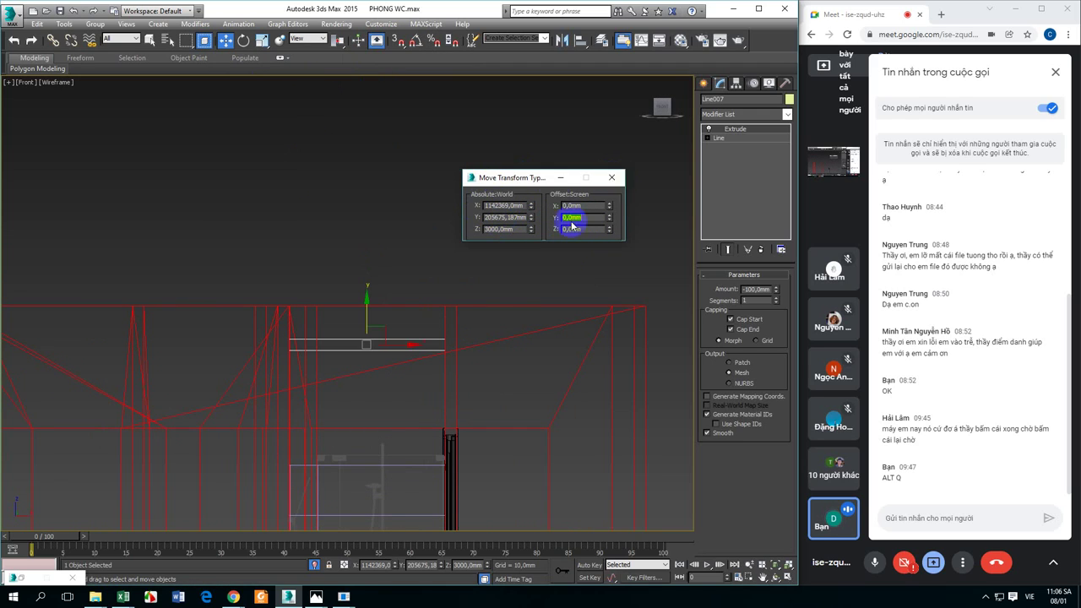
key(Escape)
Isolate the ceiling slab from the rest of the bathroom scene and clear the selection.
middle_drag(418, 333, 424, 279)
scroll(403, 348, down, 2)
middle_drag(403, 352, 404, 328)
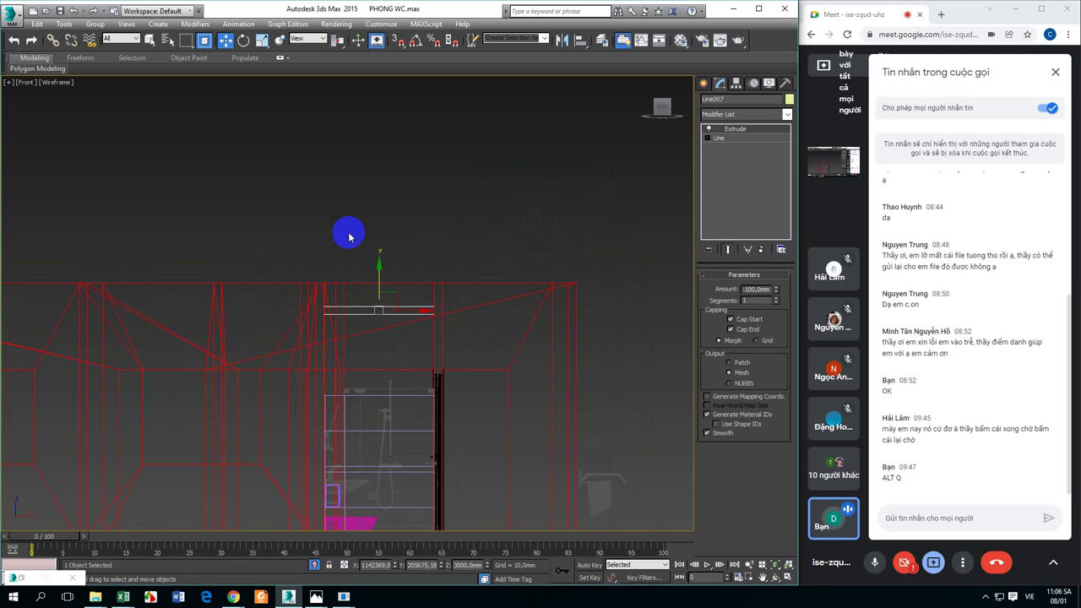
click(396, 345)
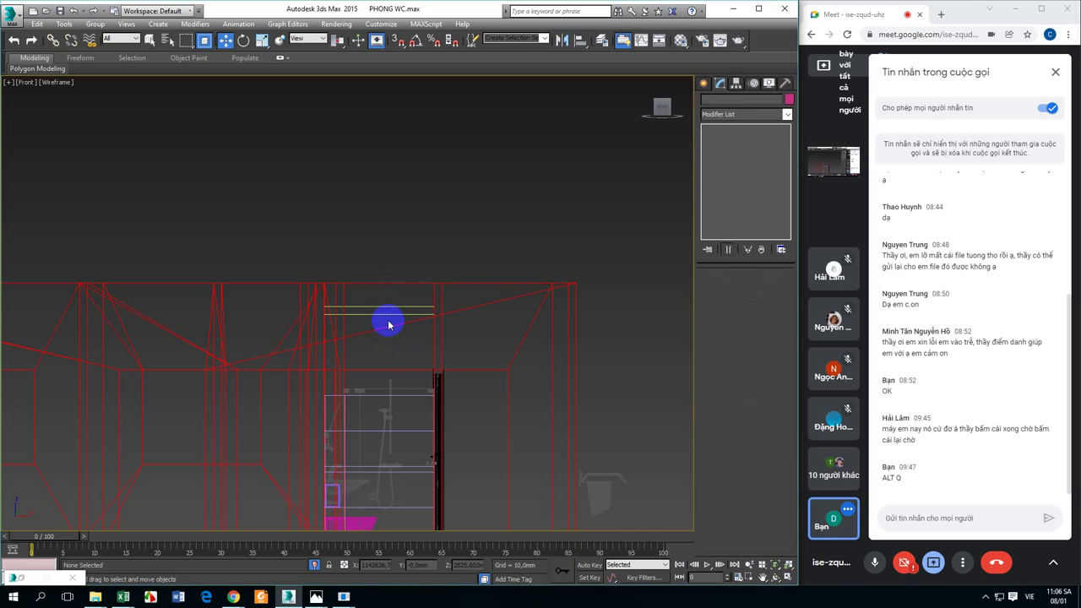
click(386, 314)
key(alt+q)
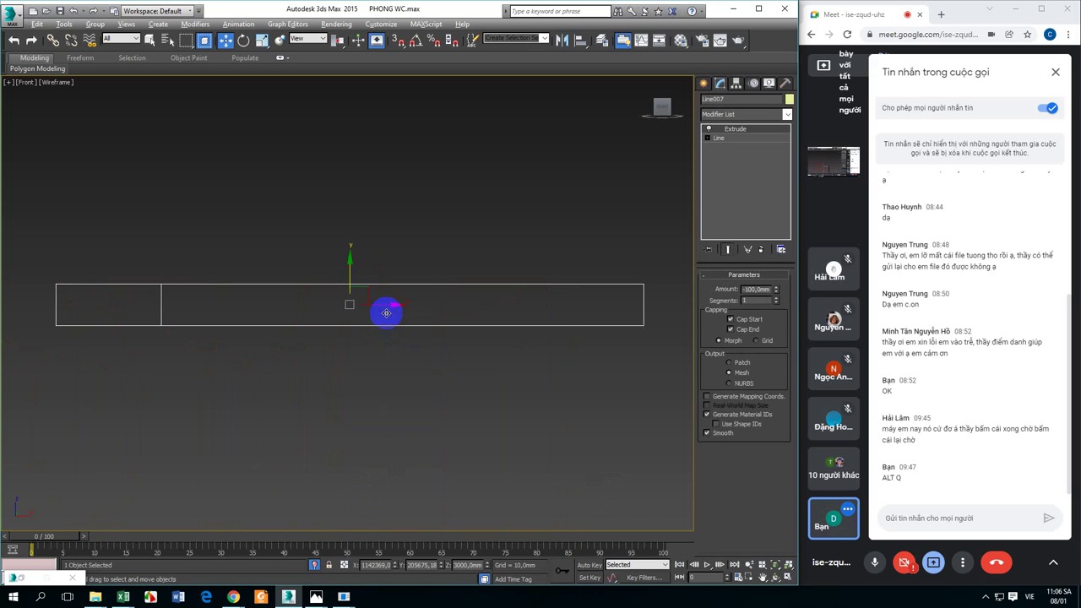
click(422, 244)
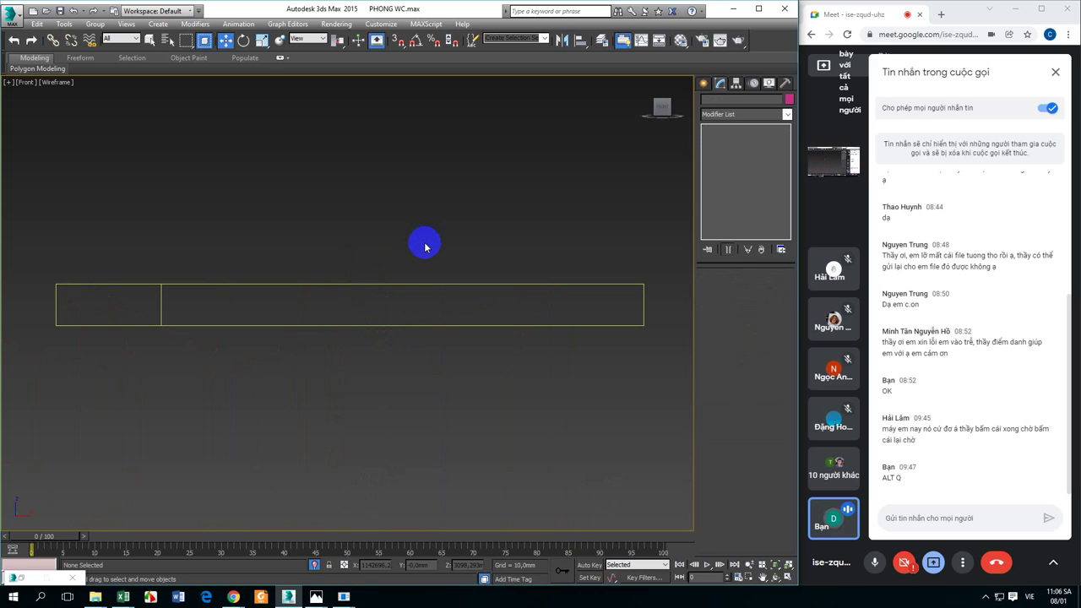
With AutoGrid off, draw a tube near the slab's upper-left corner in top view, with radii of about 75.6 mm and 60.5 mm.
key(t)
key(F3)
middle_drag(394, 358, 390, 355)
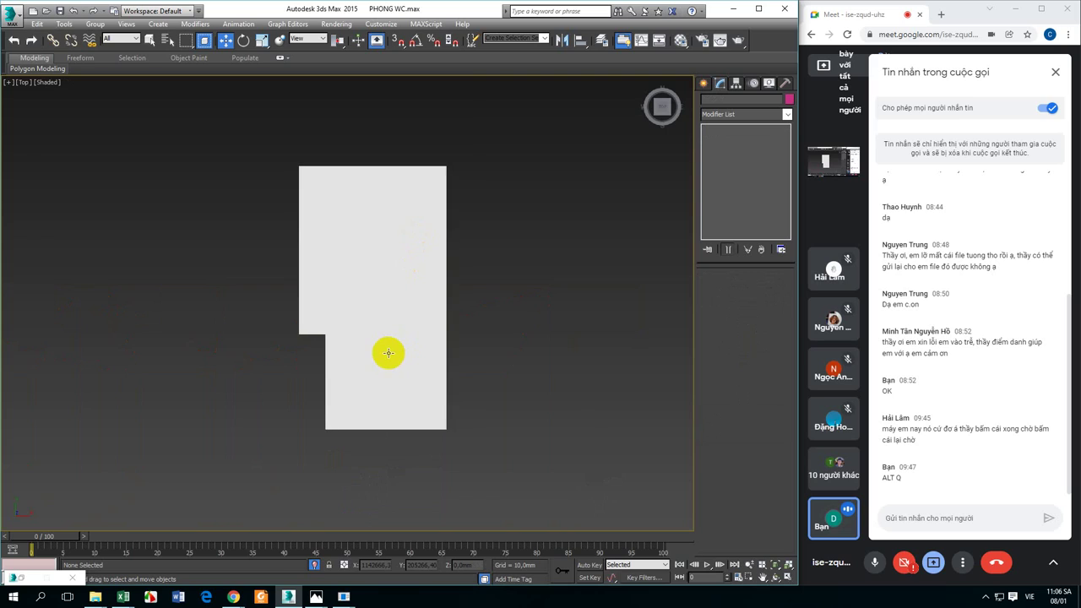
scroll(389, 350, up, 2)
scroll(388, 351, down, 2)
key(F3)
click(702, 83)
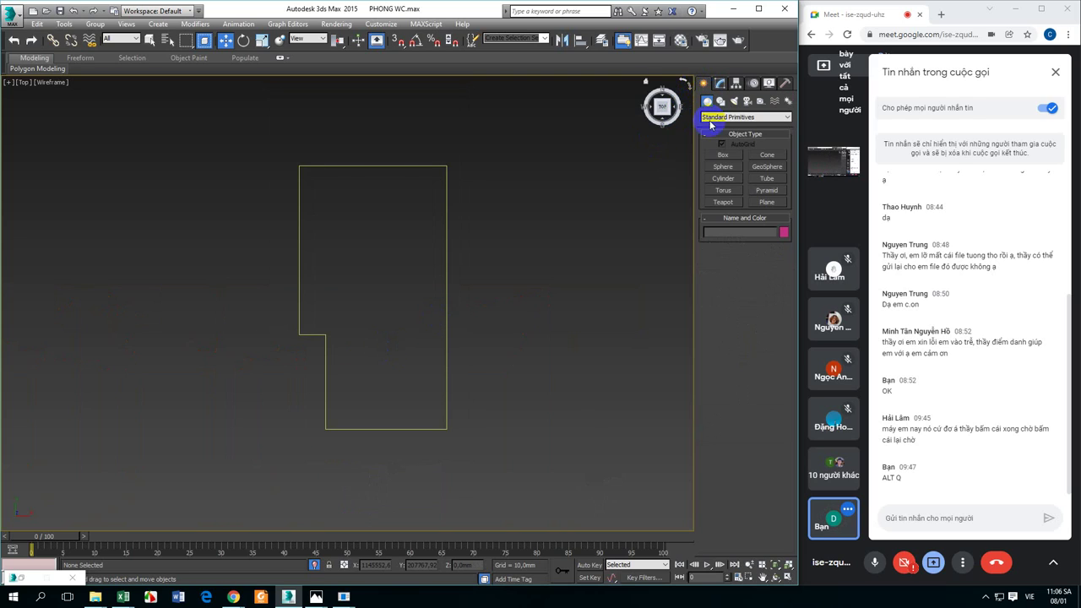
middle_drag(444, 289, 434, 302)
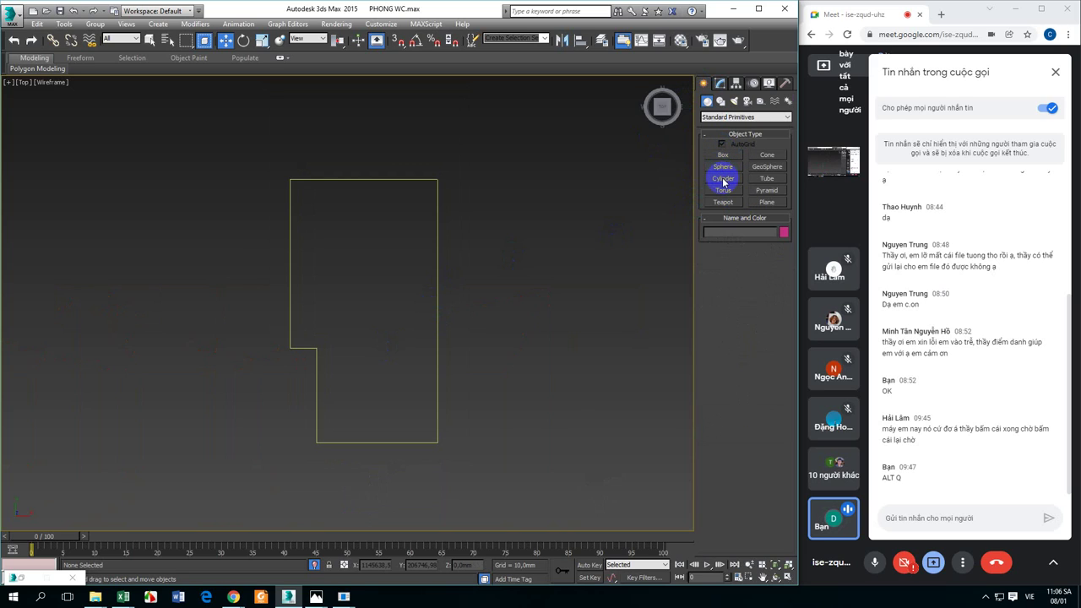
click(765, 178)
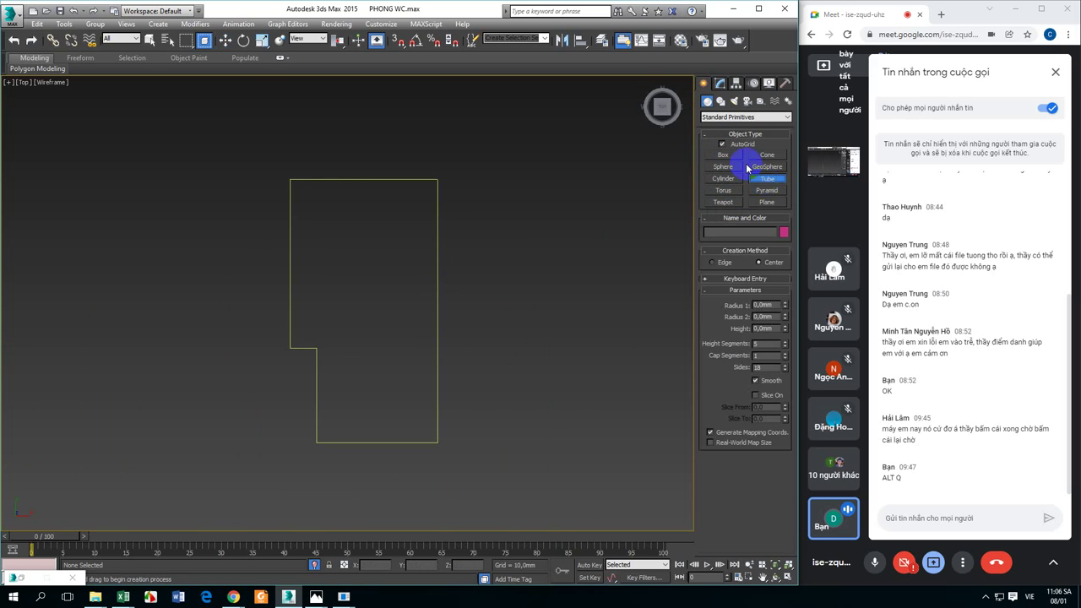
scroll(338, 210, up, 2)
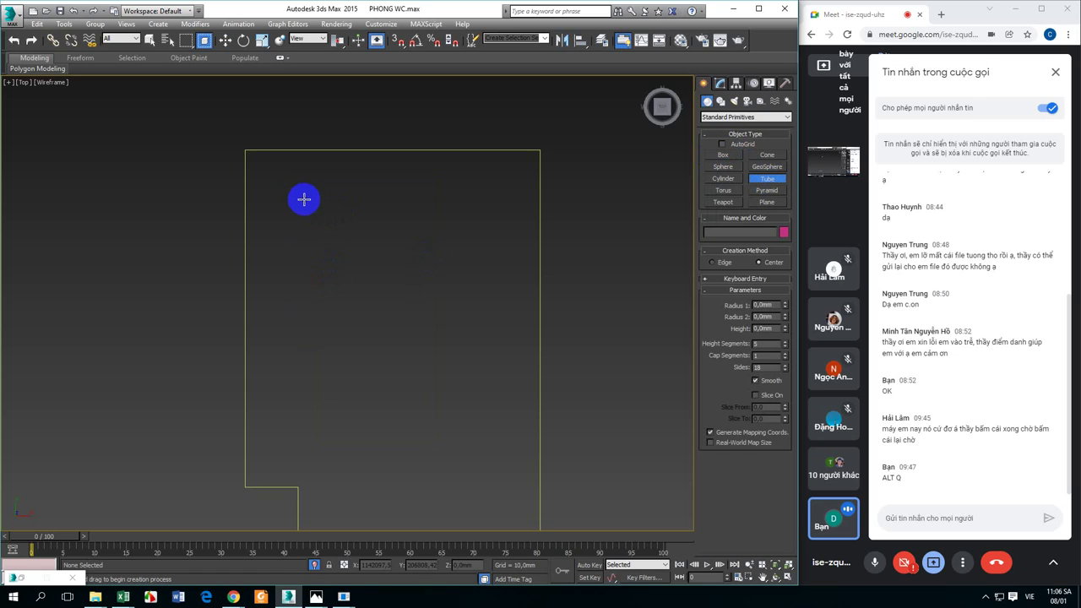
drag(309, 224, 314, 233)
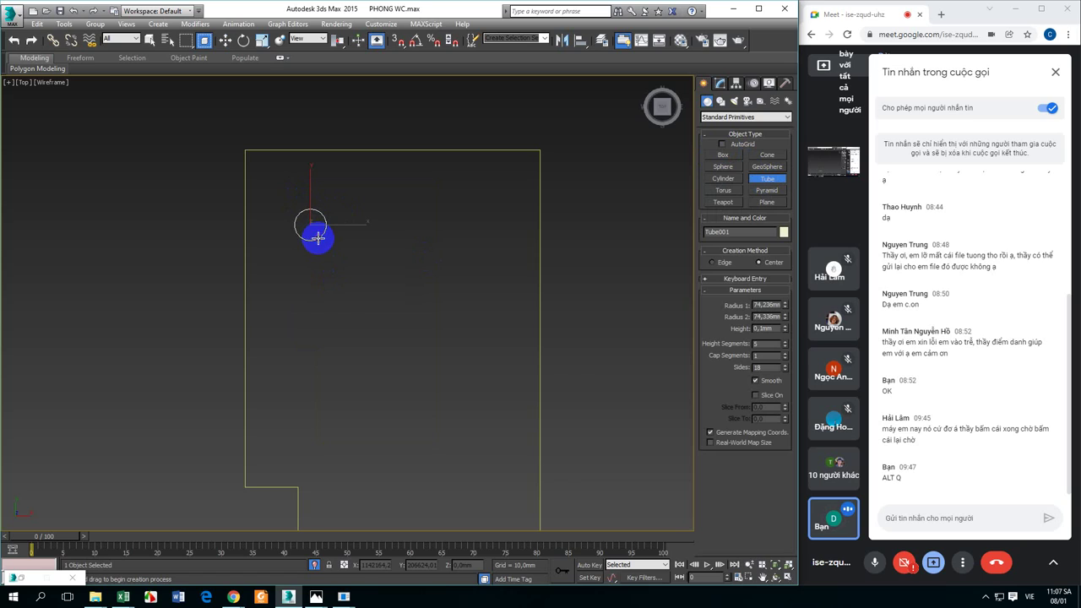
key(w)
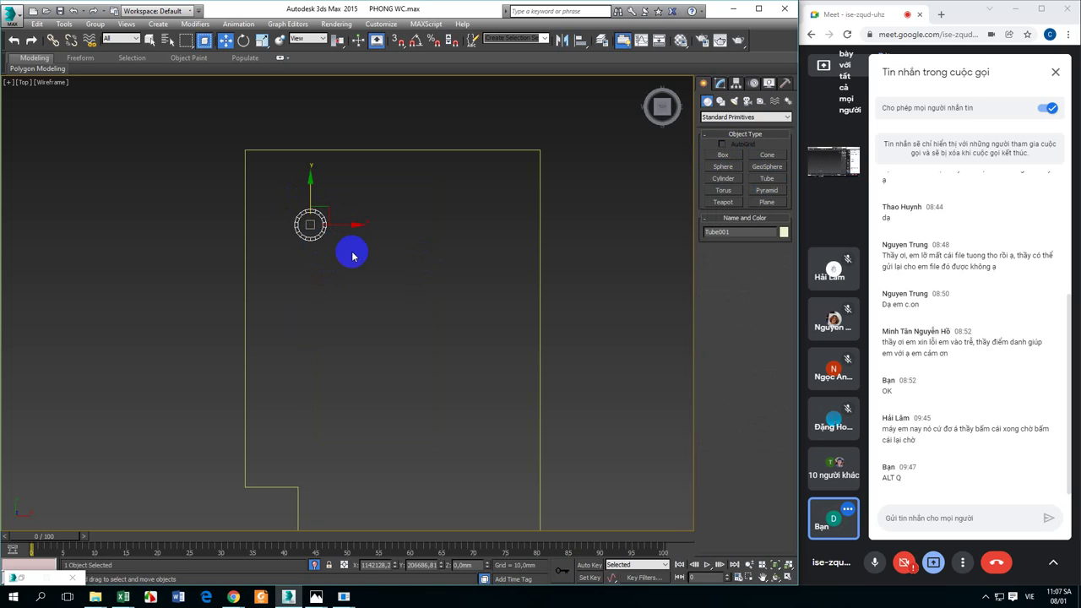
In front view, move the tube vertically to the ceiling slab and snap its top against the slab's underside.
key(f)
key(alt+q)
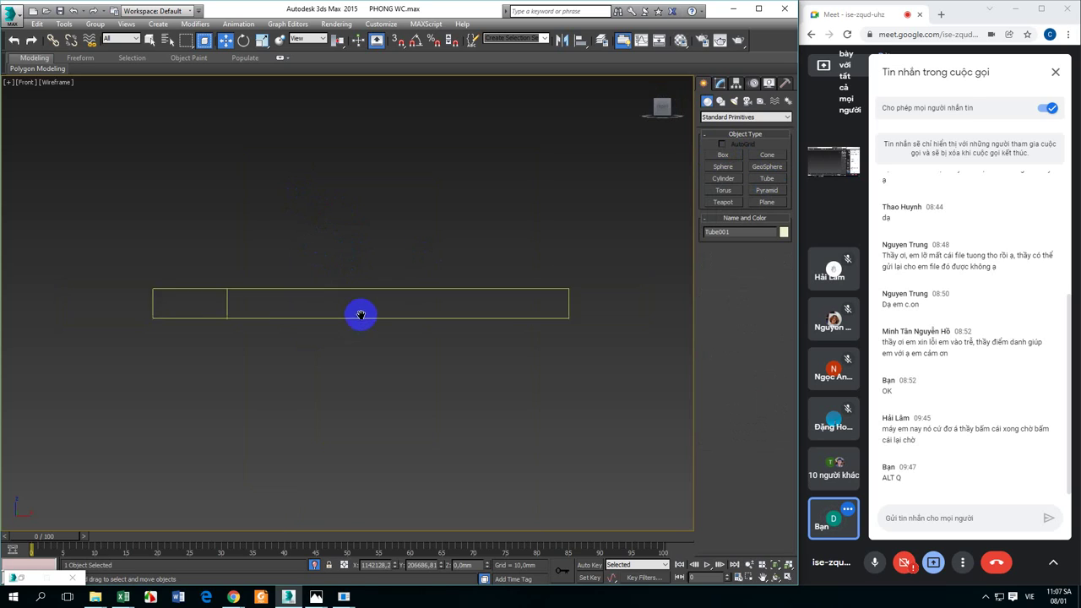
drag(343, 352, 291, 195)
middle_drag(292, 195, 300, 442)
scroll(309, 429, down, 3)
drag(309, 407, 271, 347)
click(398, 41)
scroll(292, 388, up, 4)
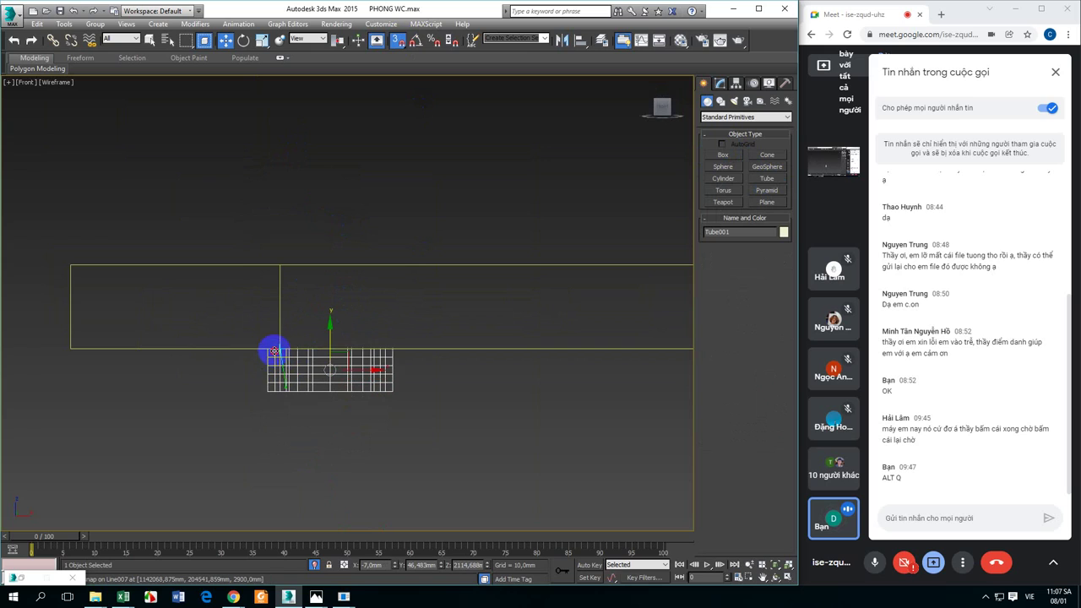
Reduce the tube's height to about -20.3 mm and deselect it.
click(719, 83)
drag(780, 318, 777, 279)
click(467, 424)
scroll(467, 424, down, 2)
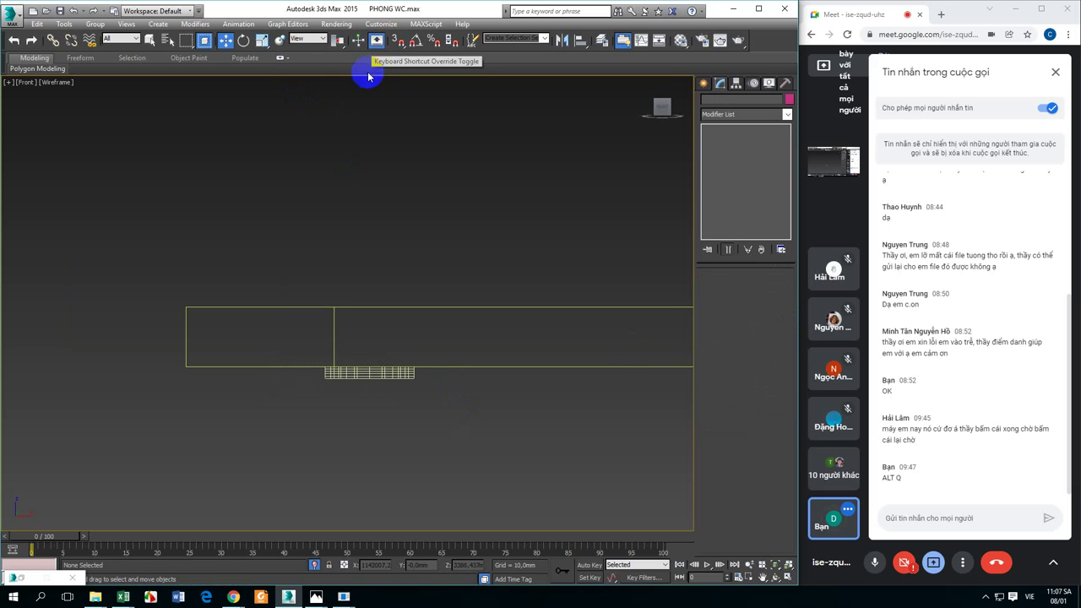
middle_drag(272, 147, 247, 118)
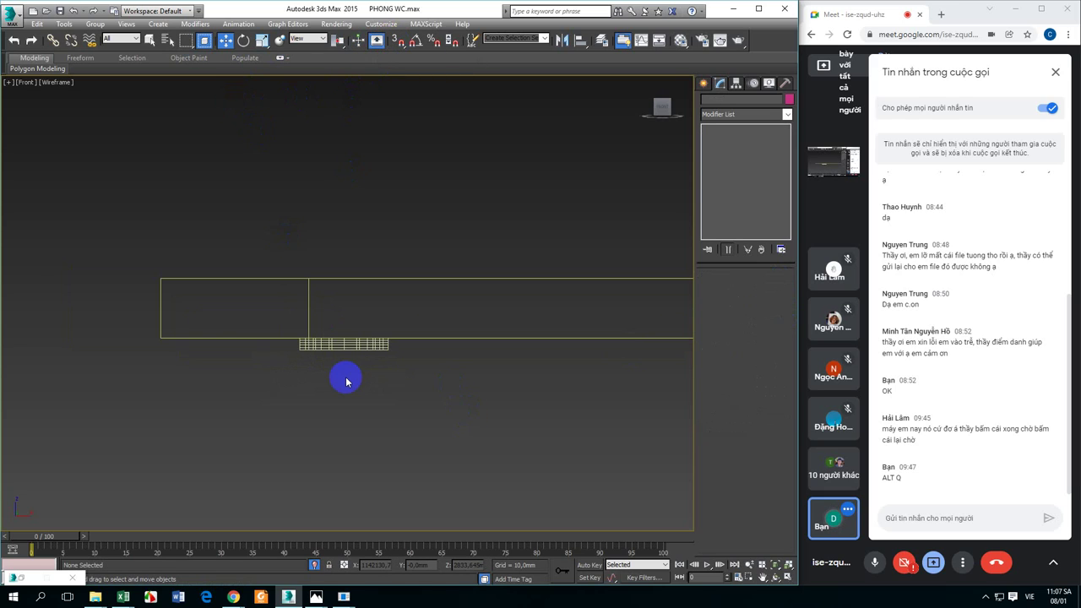
Increase the light ring tube's sides to 50 so its outline is smoother.
click(354, 345)
key(p)
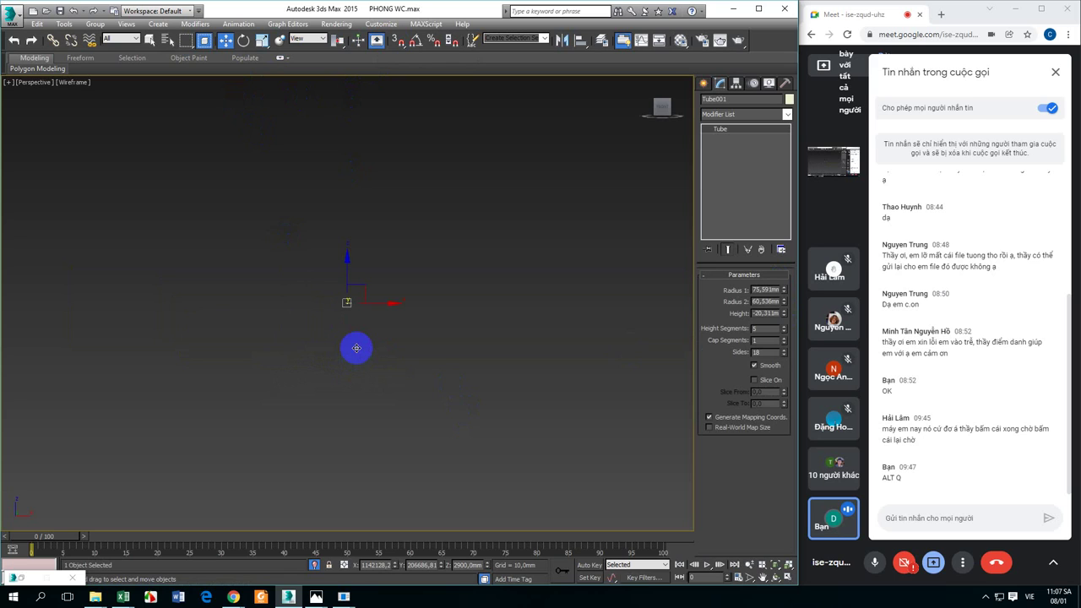
key(z)
alt+middle_drag(343, 374, 357, 338)
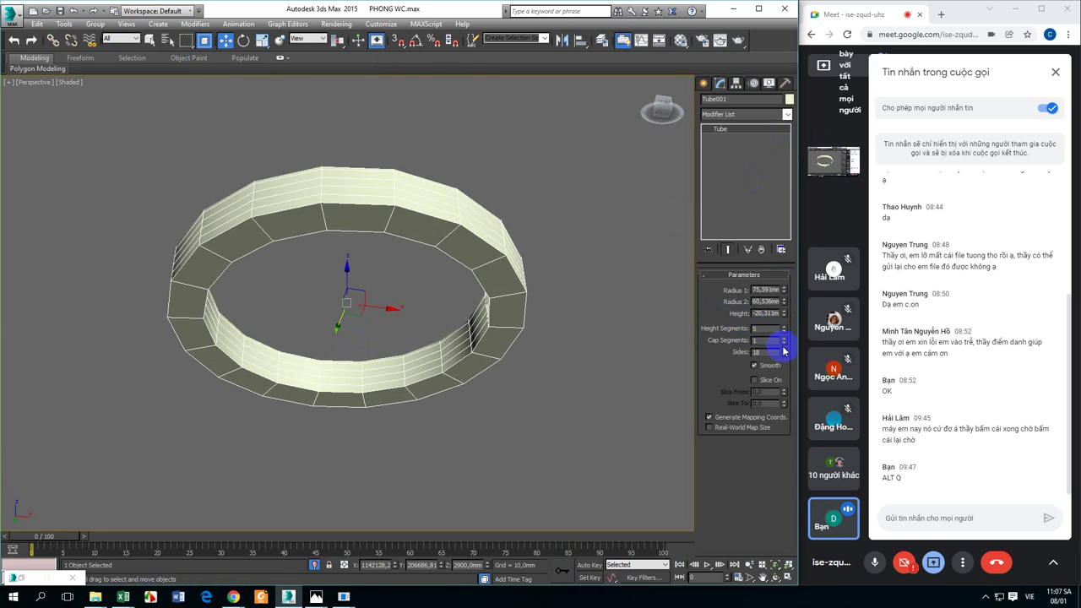
drag(782, 354, 602, 269)
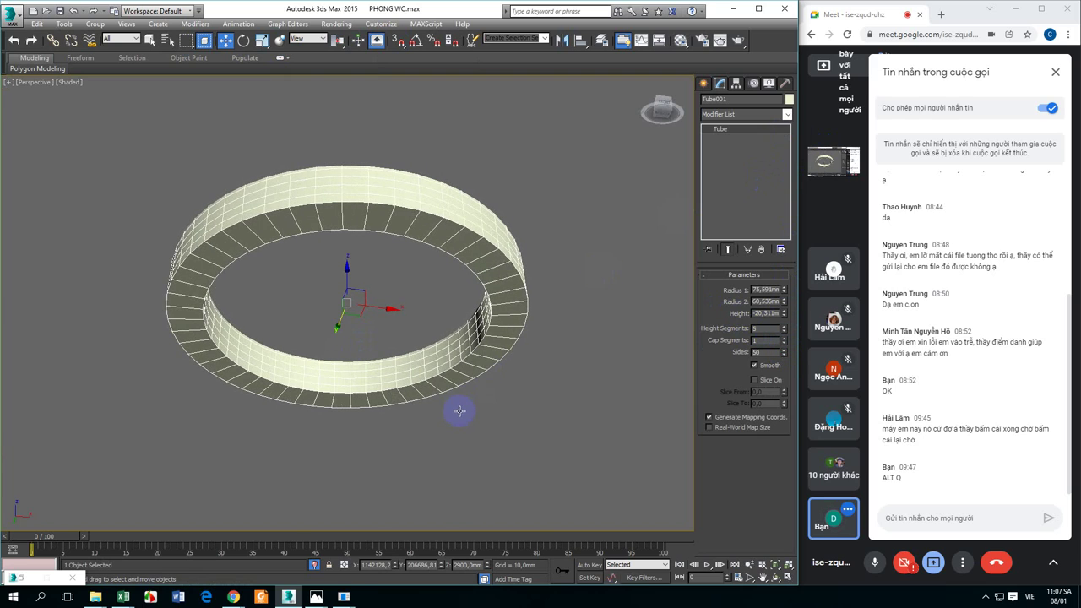
In top view, draw a cylinder with a radius of about 64.9 mm and height of about 6 mm, centred inside the light ring.
key(t)
key(F3)
click(490, 292)
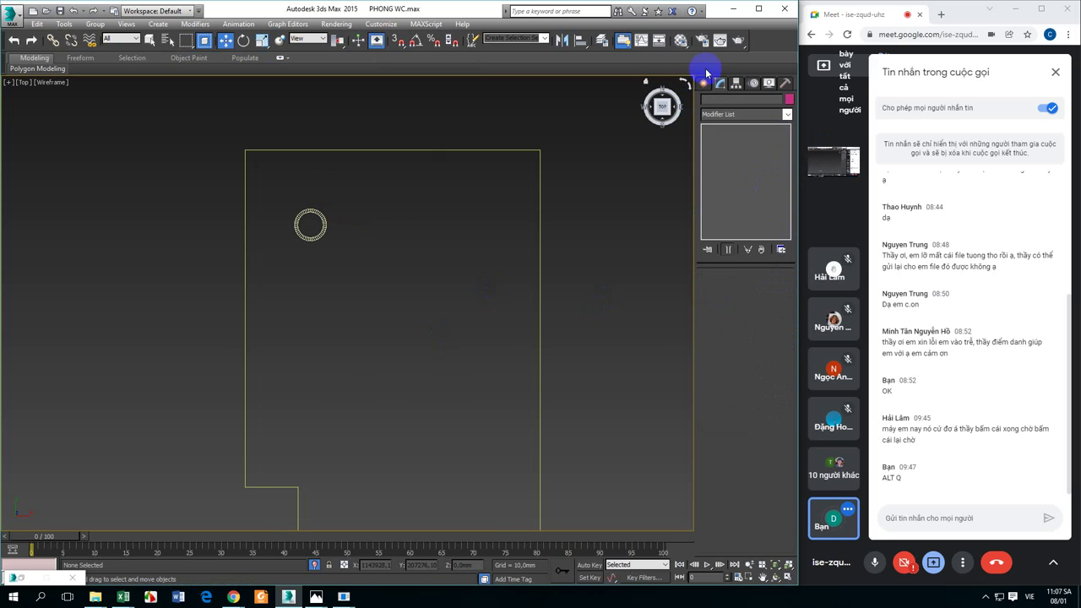
click(703, 82)
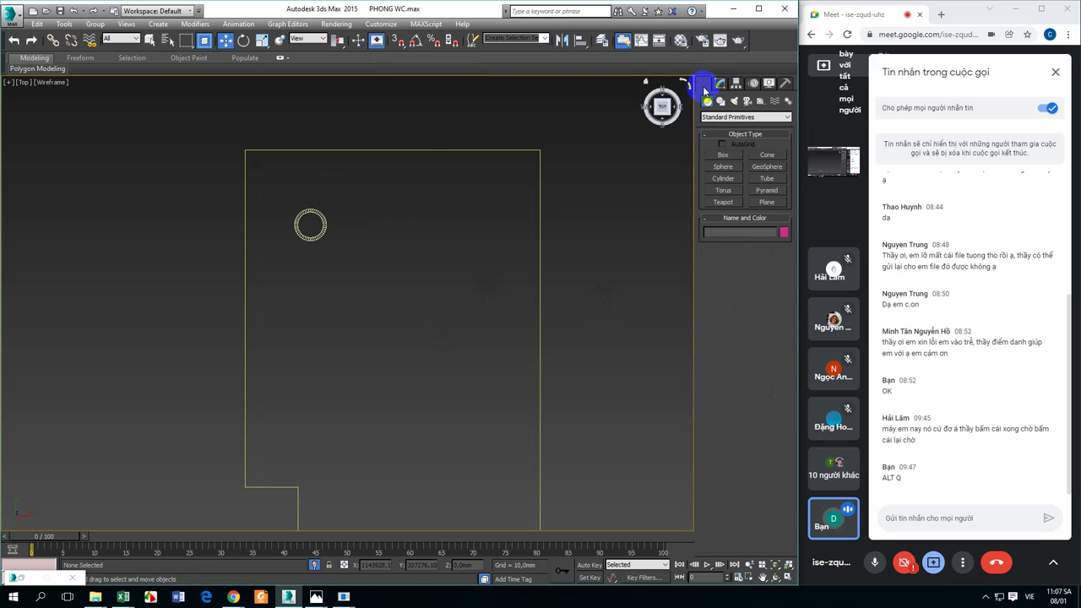
click(723, 169)
click(723, 178)
scroll(363, 245, up, 8)
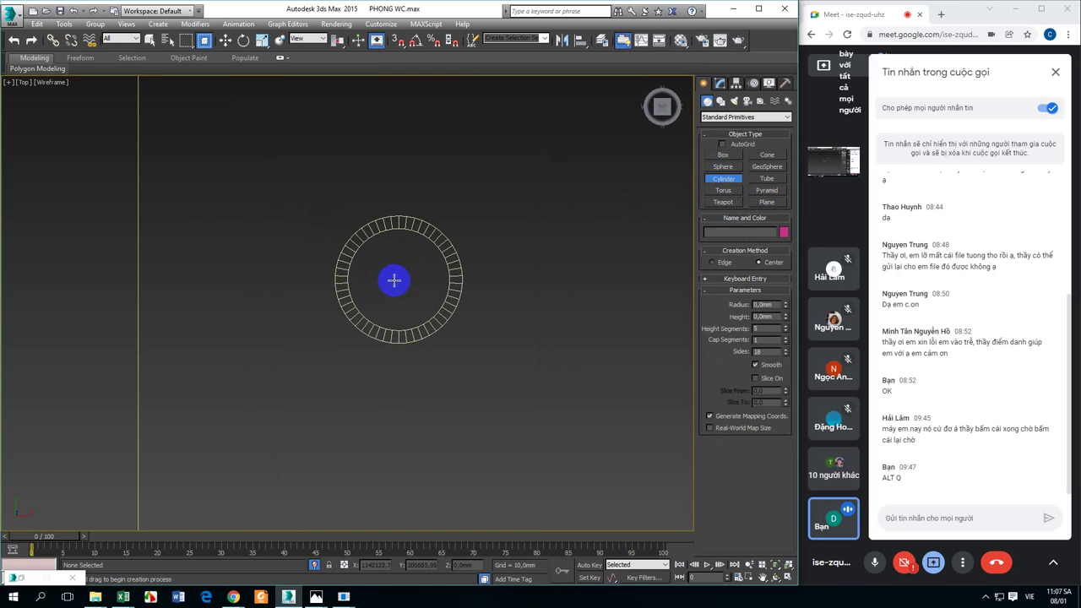
drag(400, 283, 398, 339)
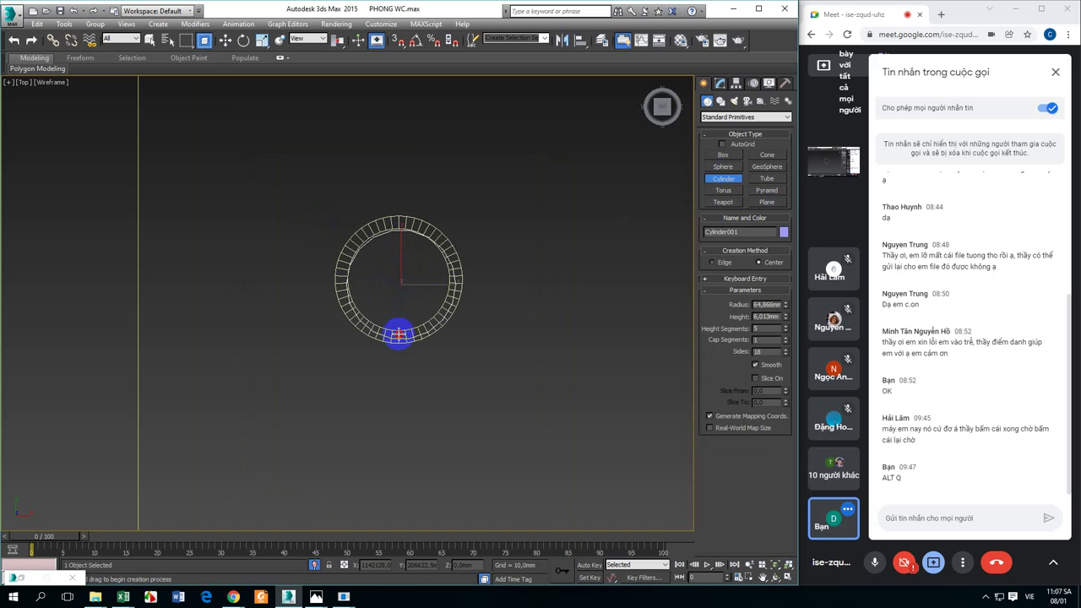
key(w)
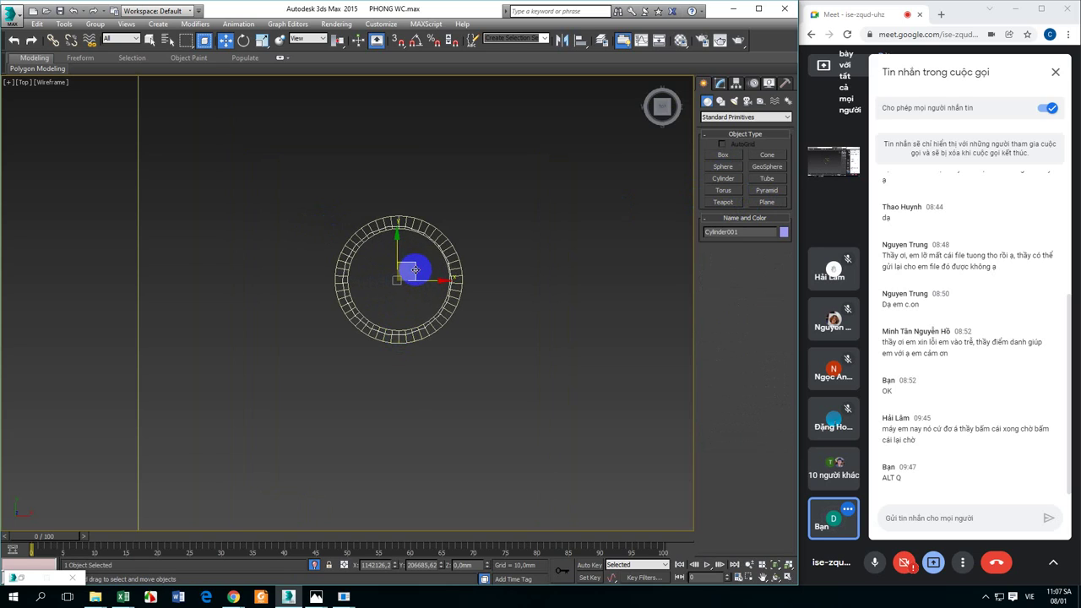
scroll(414, 269, up, 3)
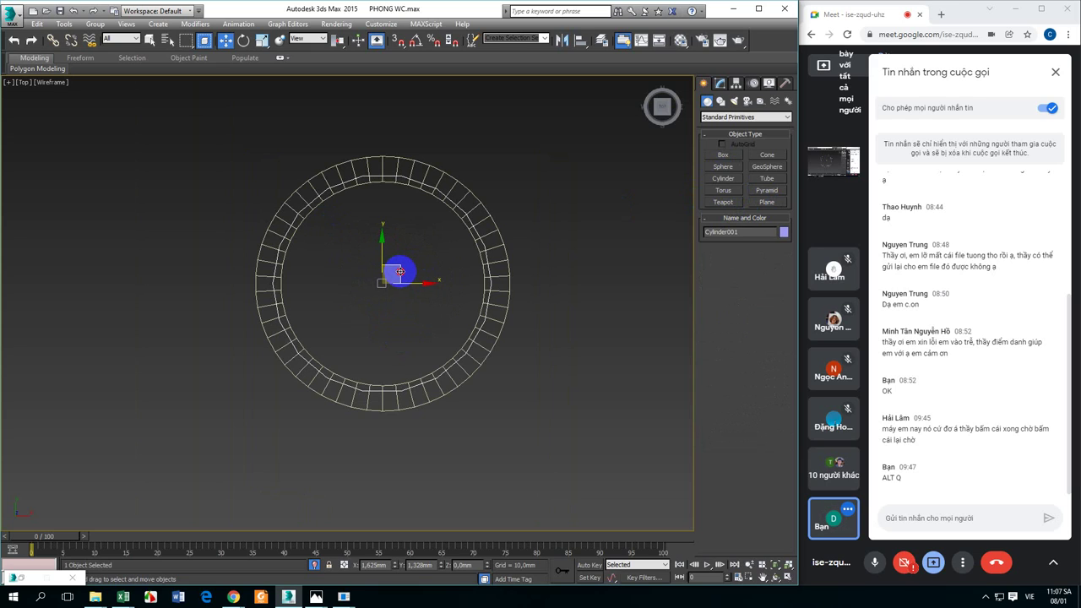
In front view, move the cylinder vertically up to the ceiling until it sits within the height of the ring.
key(f)
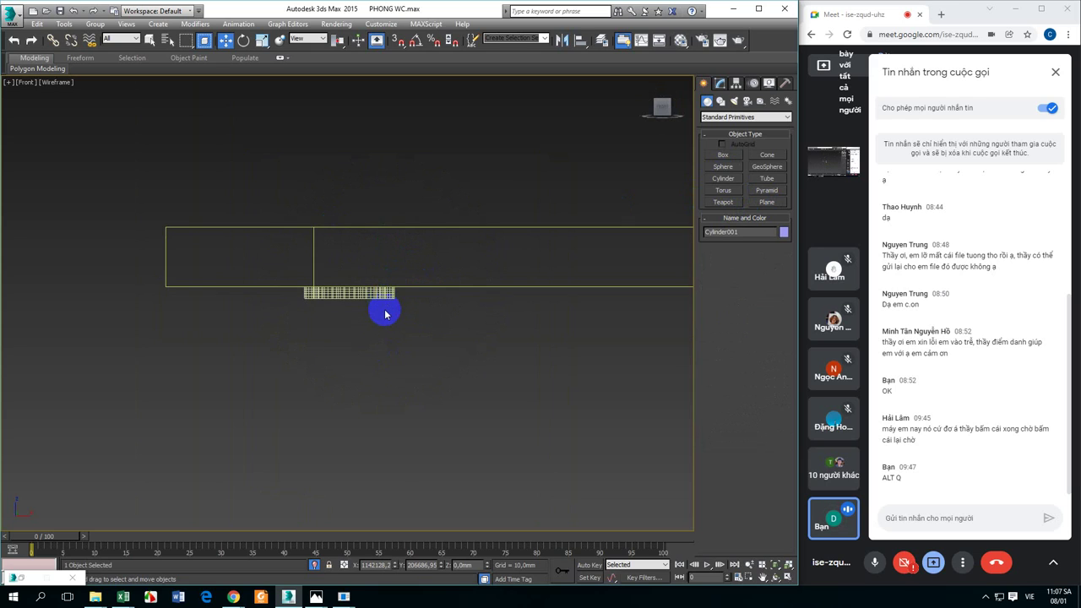
scroll(385, 312, down, 5)
scroll(373, 316, down, 7)
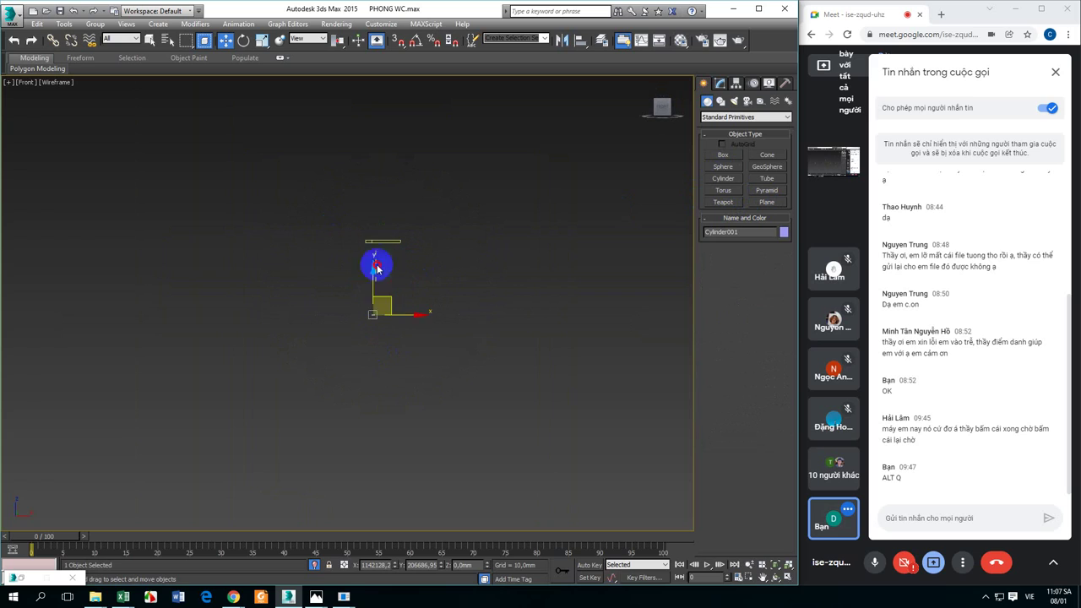
click(367, 239)
drag(366, 286, 374, 248)
scroll(368, 246, up, 10)
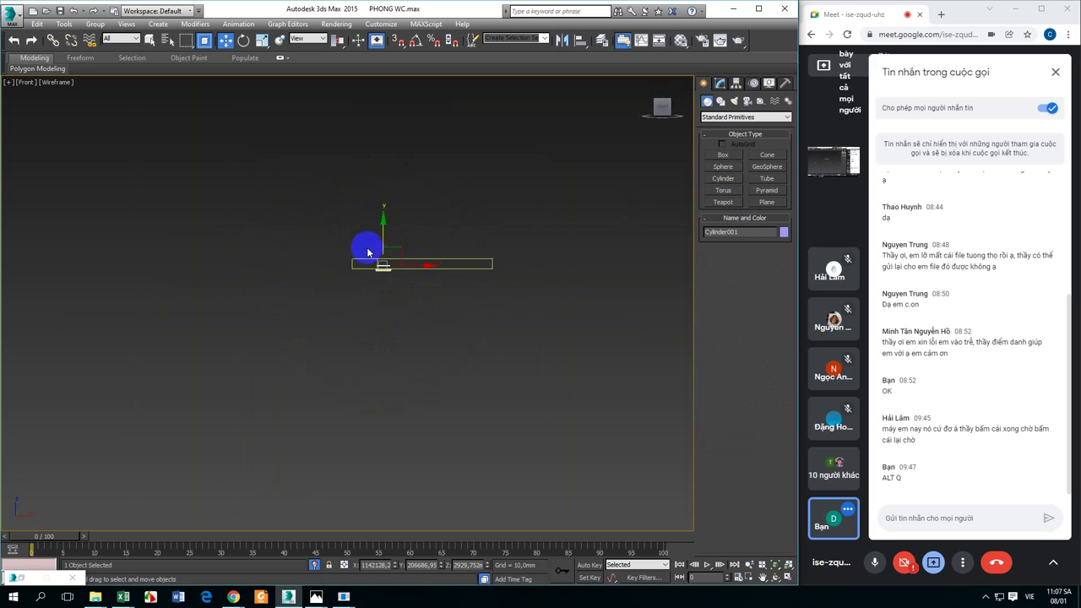
drag(388, 185, 379, 259)
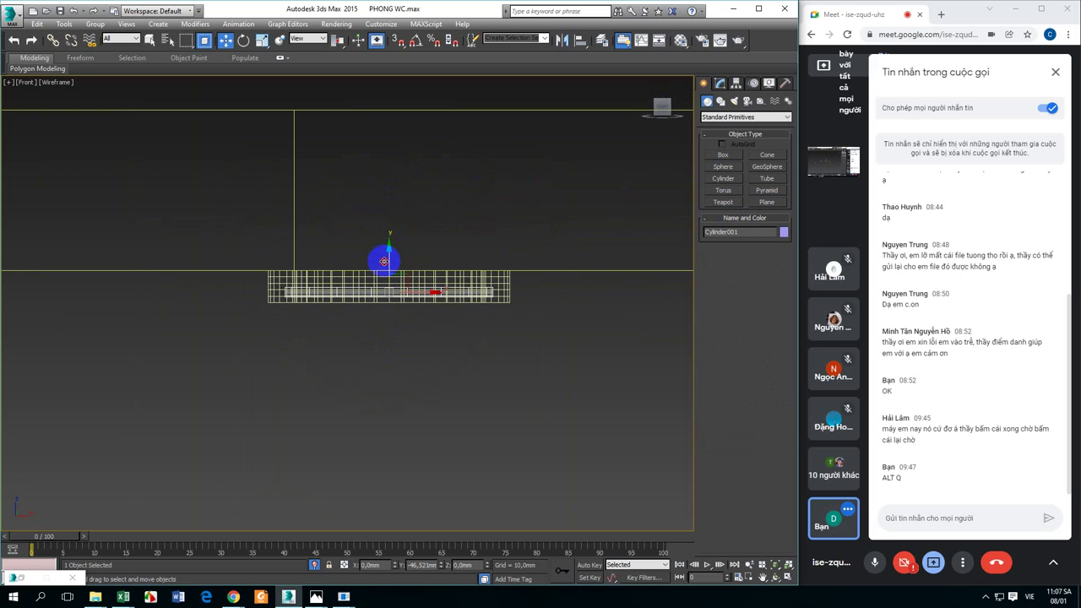
Reduce the cylinder's height to about 2.1 mm and adjust its position inside the ring.
click(719, 83)
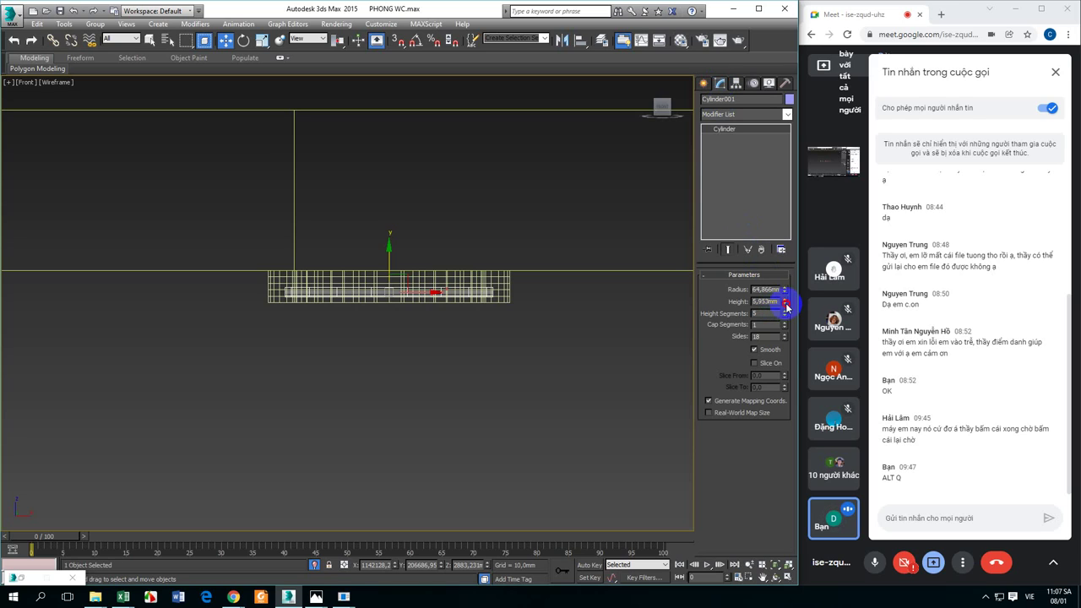
drag(782, 302, 771, 338)
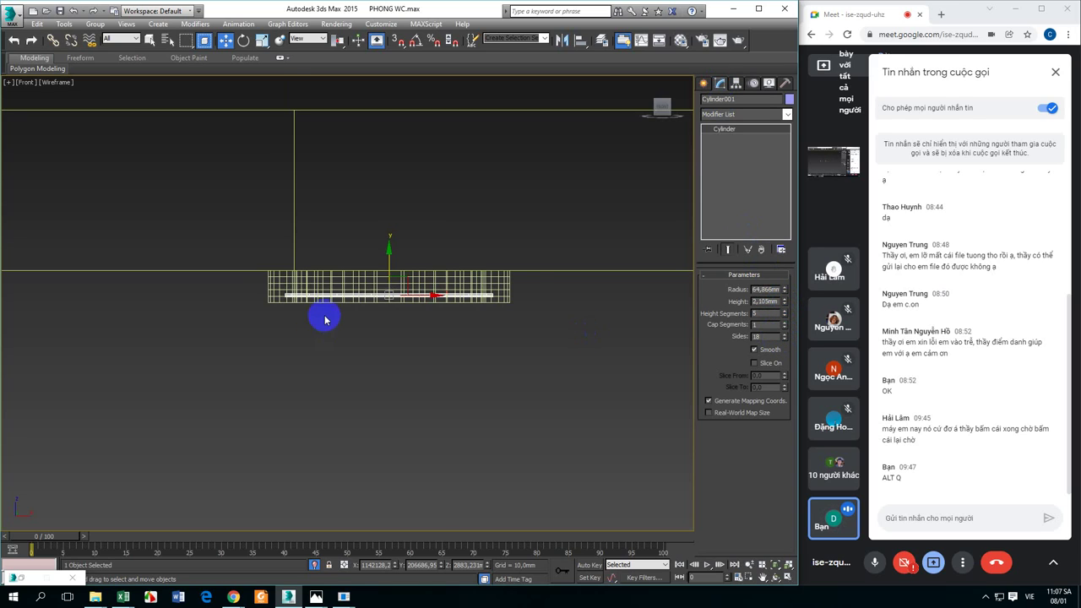
scroll(323, 313, up, 3)
drag(423, 262, 413, 261)
In a shaded perspective view from below, raise the disc slightly so it is recessed inside the ring.
key(p)
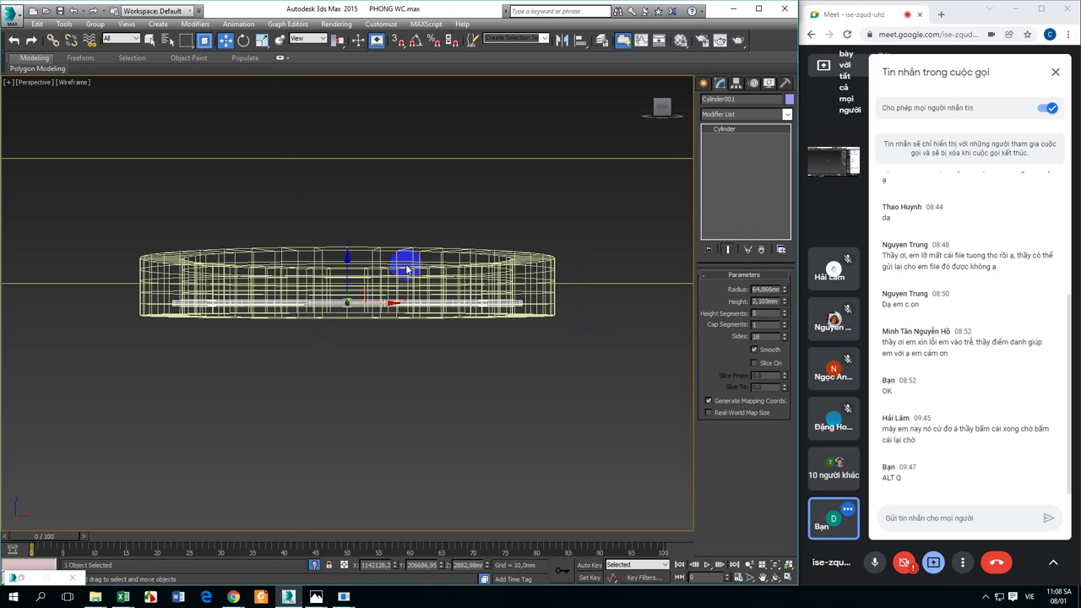
key(F3)
alt+middle_drag(392, 335, 348, 480)
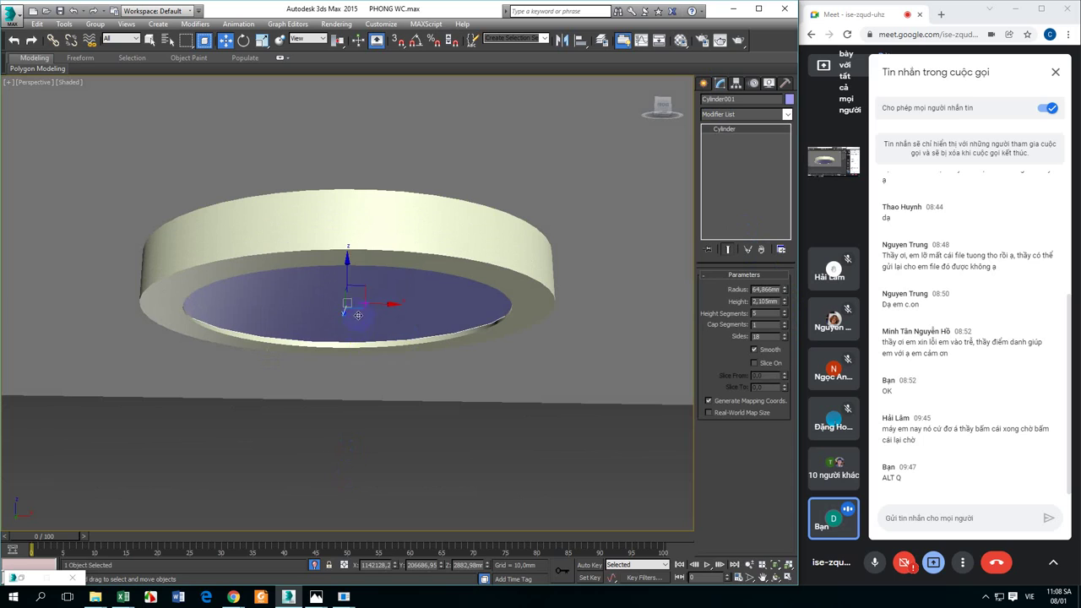
drag(346, 272, 346, 264)
Show 5 x 3 sample slots in the Material Editor and make the fourth slot a VRayLightMtl named MAT DEN.
key(m)
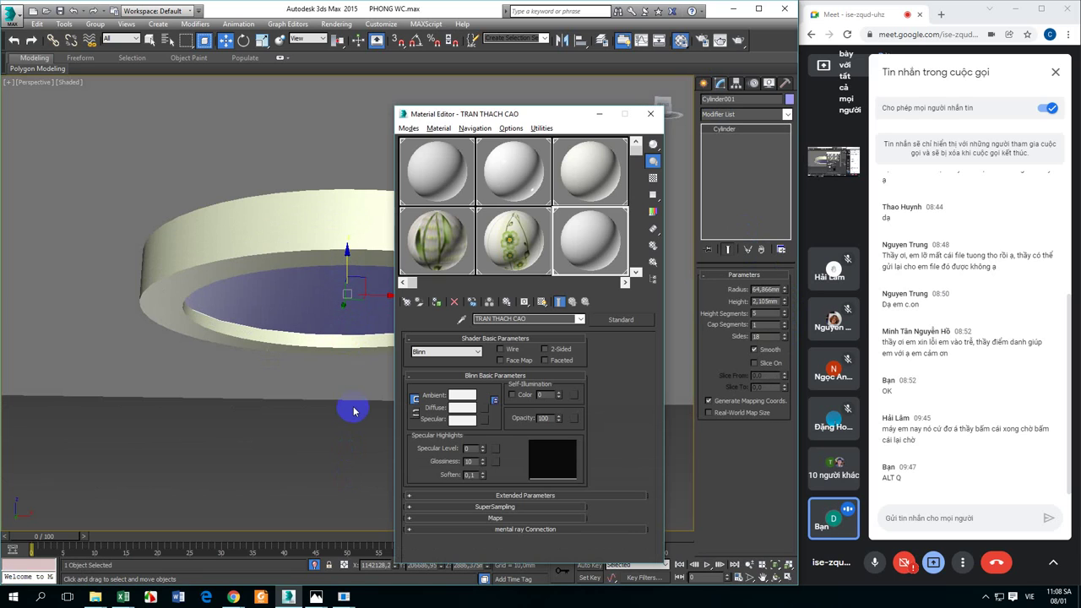
right_click(578, 240)
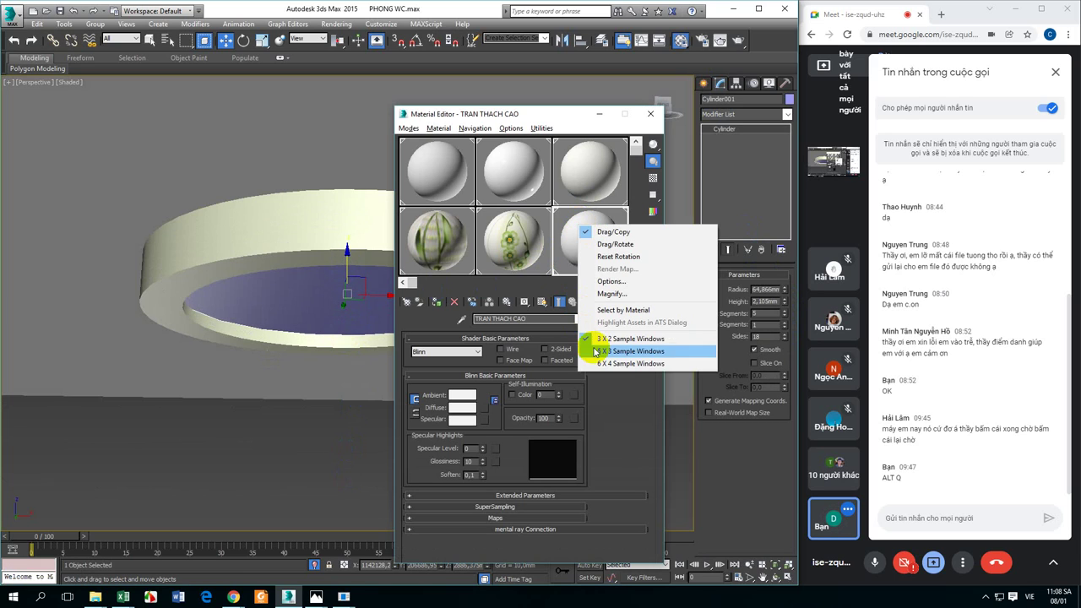
click(625, 350)
click(555, 168)
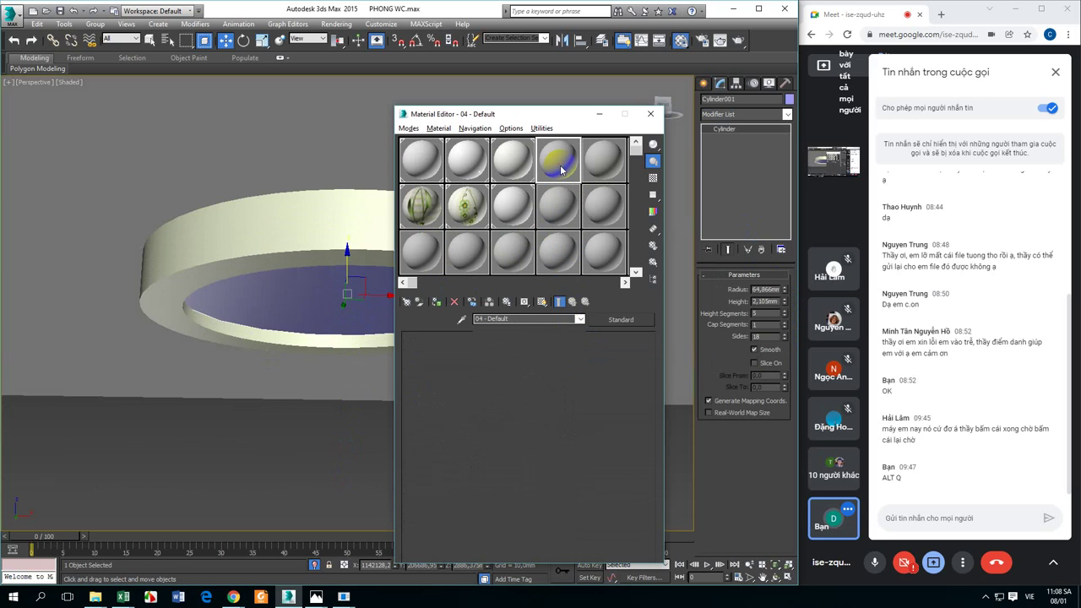
click(622, 318)
click(496, 366)
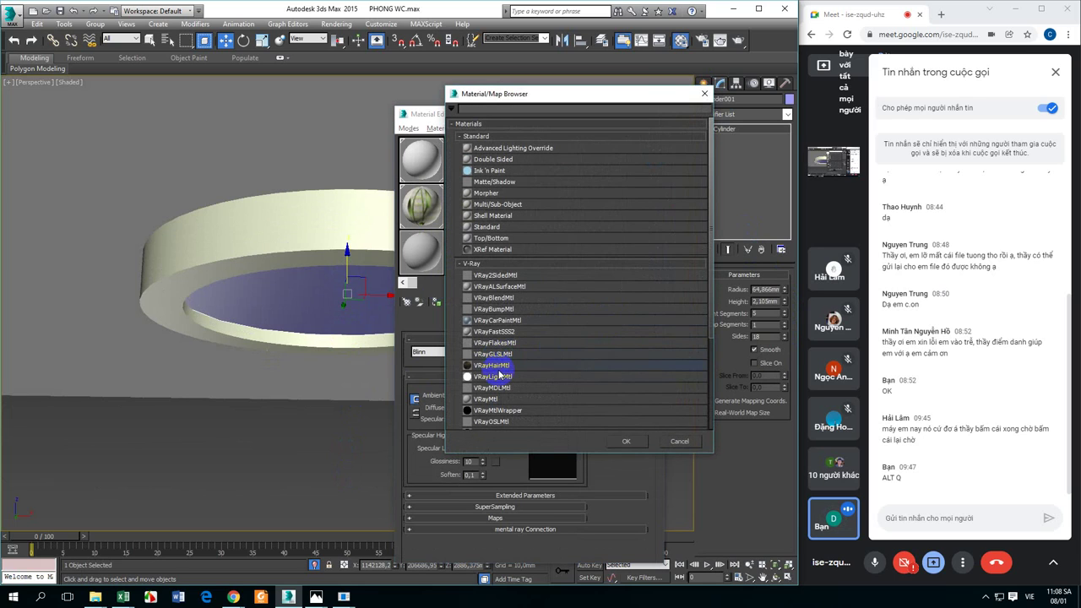
double_click(496, 376)
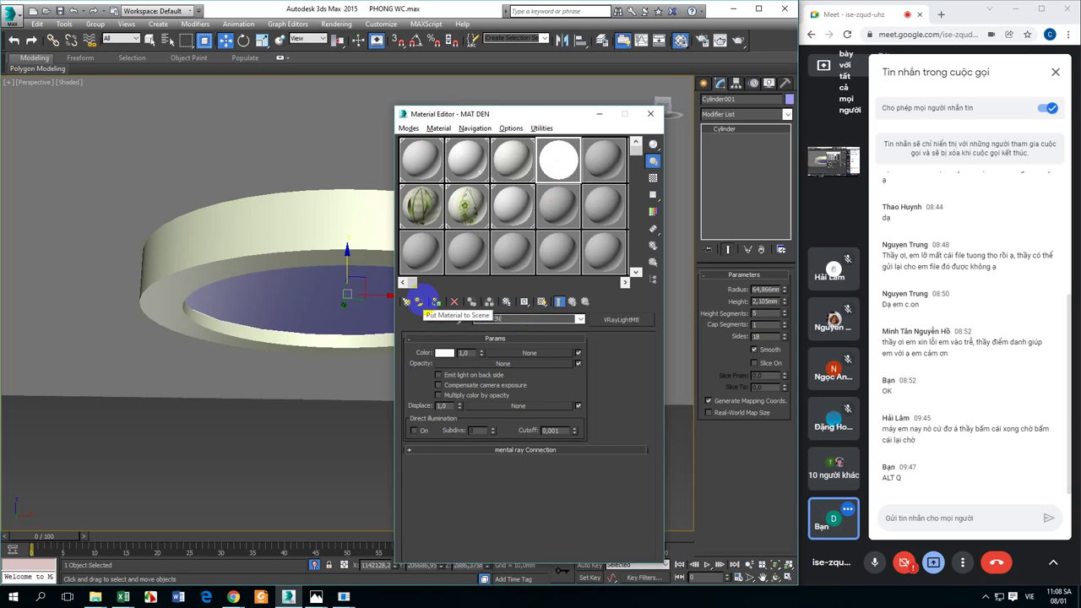
Enable light emission on the back side of MAT DEN, set its multiplier to 2, and assign it to the disc with viewport display.
click(421, 302)
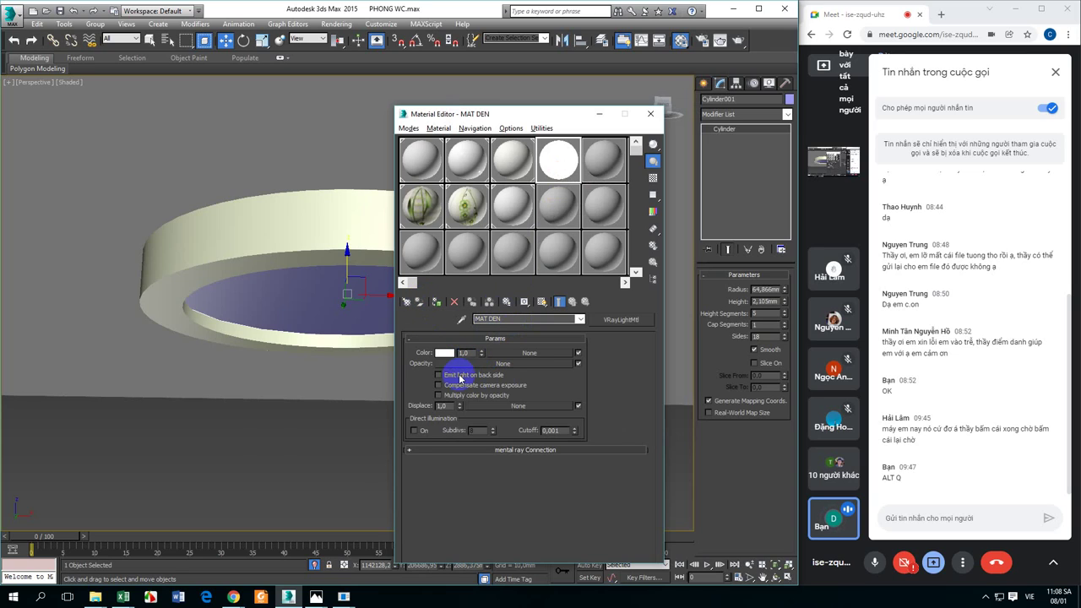
double_click(465, 352)
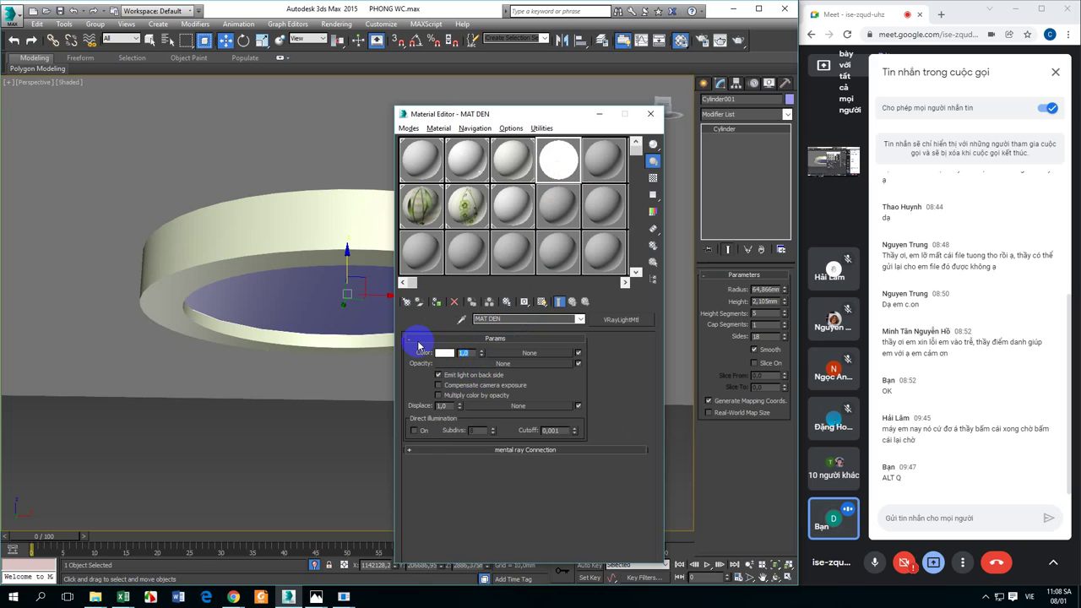
text(2)
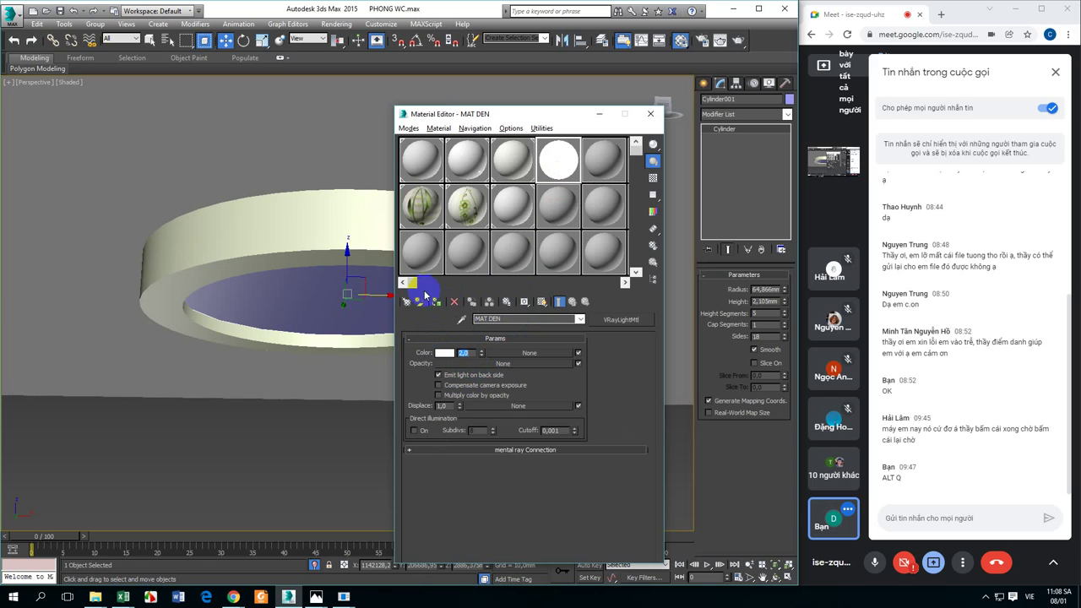
key(Return)
click(541, 302)
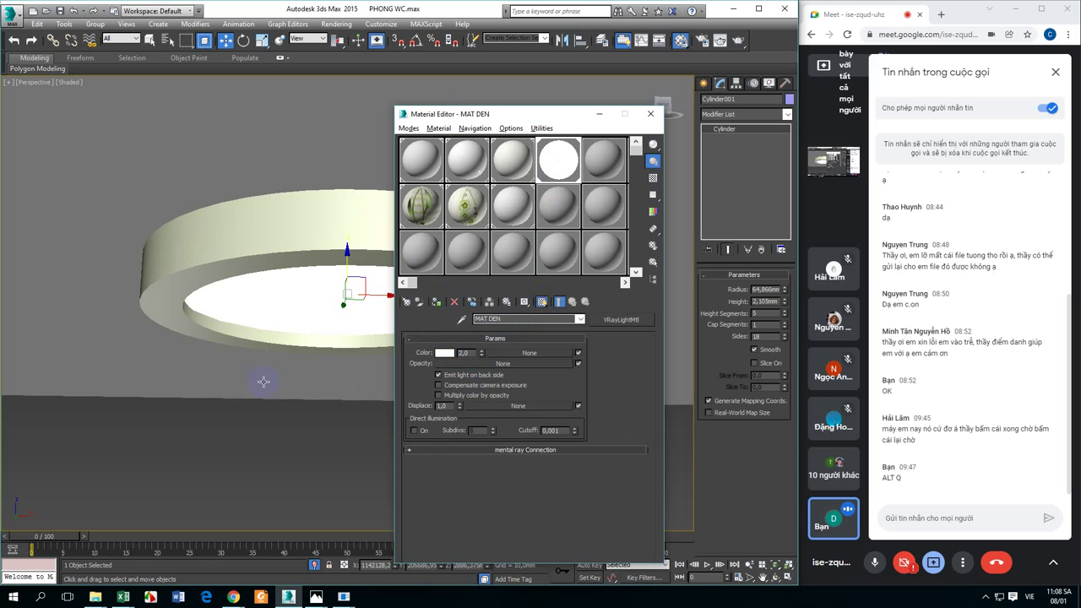
Assign the TRAN THACH CAO material to the light ring tube and clear the selection.
mouse_move(261, 379)
alt+middle_down()
mouse_move(265, 330)
mouse_move(286, 363)
mouse_move(239, 304)
alt+middle_up()
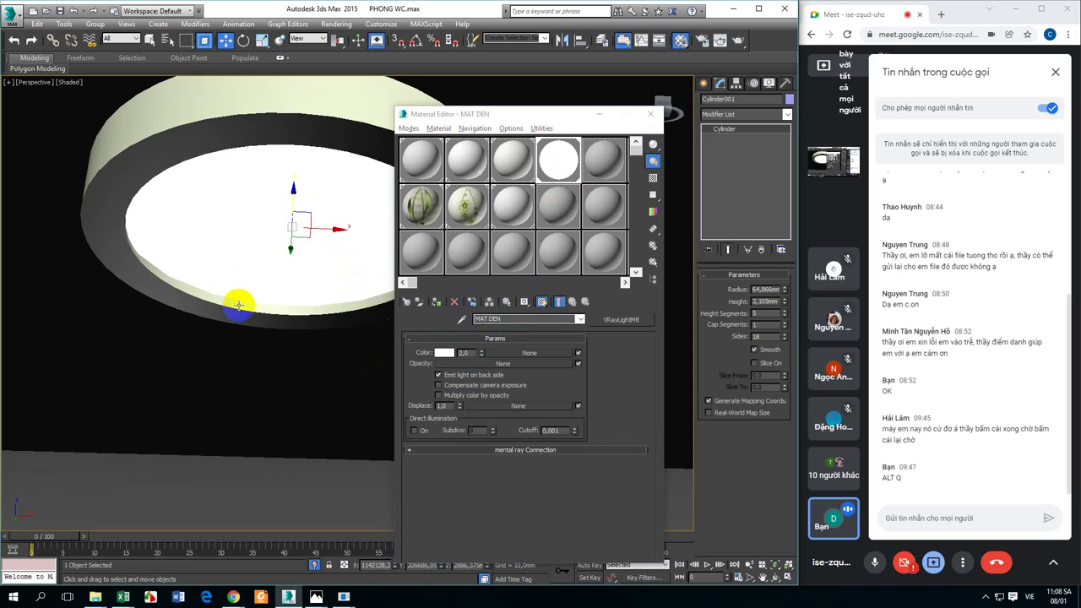
scroll(239, 305, down, 4)
click(262, 319)
click(251, 215)
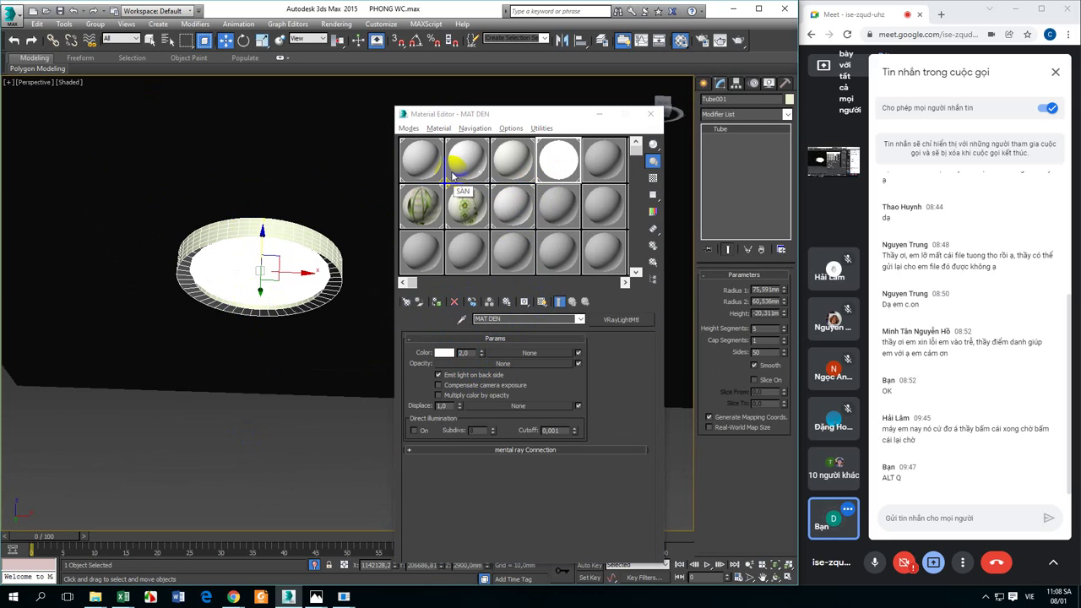
click(511, 214)
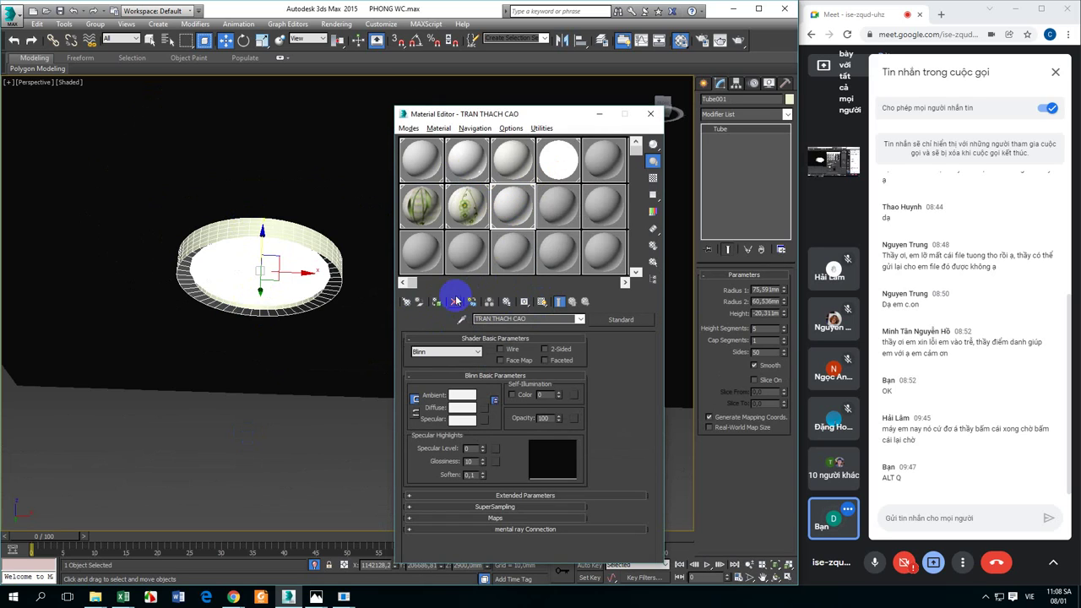
click(436, 303)
click(322, 430)
In top view, select the ring and its disc together and group them under the default name.
alt+middle_drag(313, 389, 315, 314)
scroll(319, 296, down, 3)
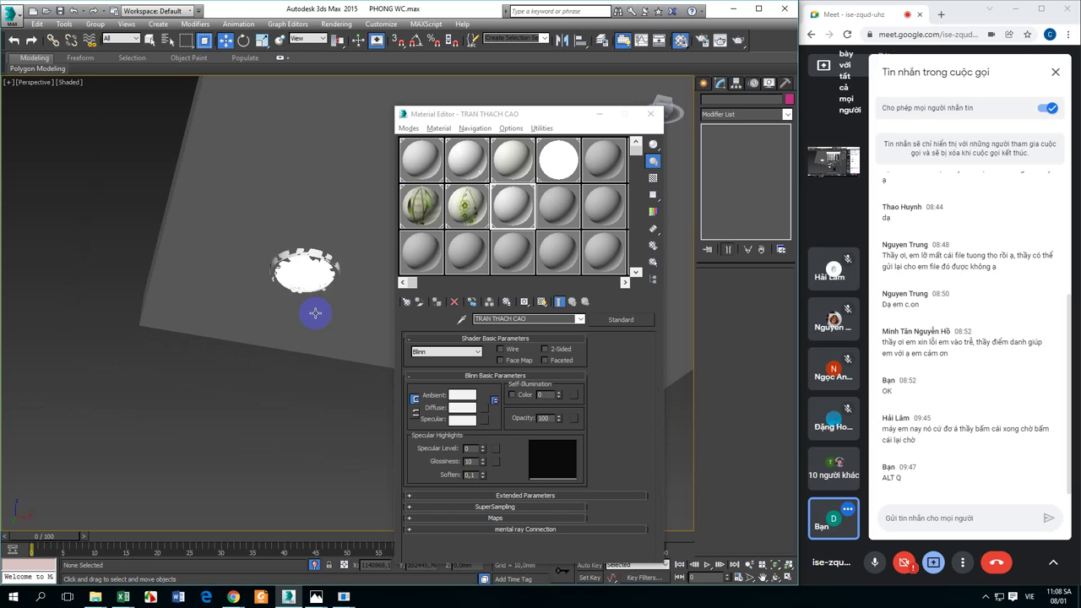
key(t)
scroll(315, 313, down, 8)
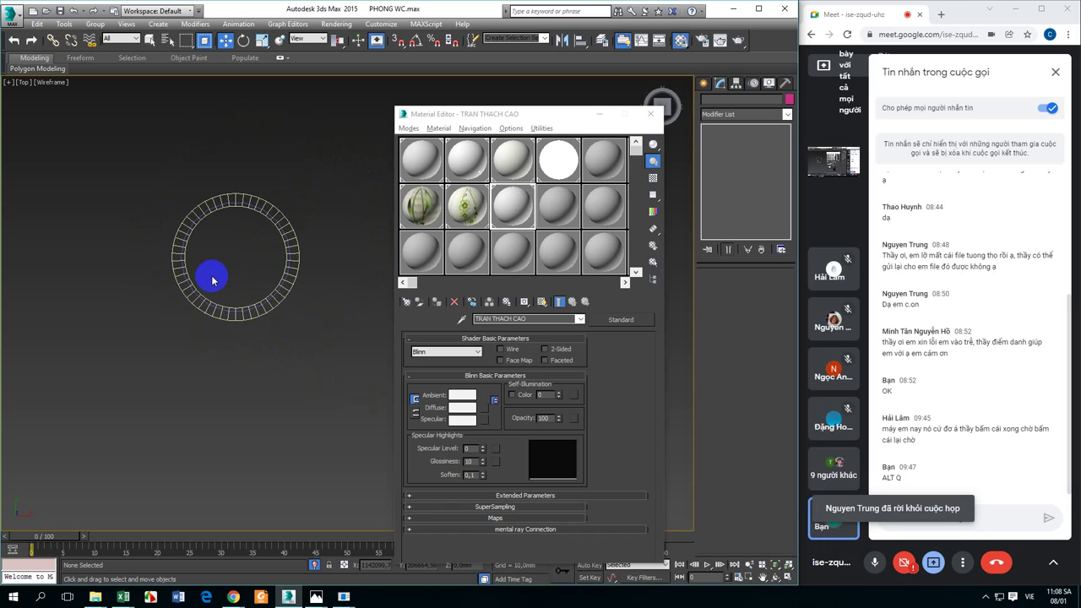
scroll(212, 277, down, 5)
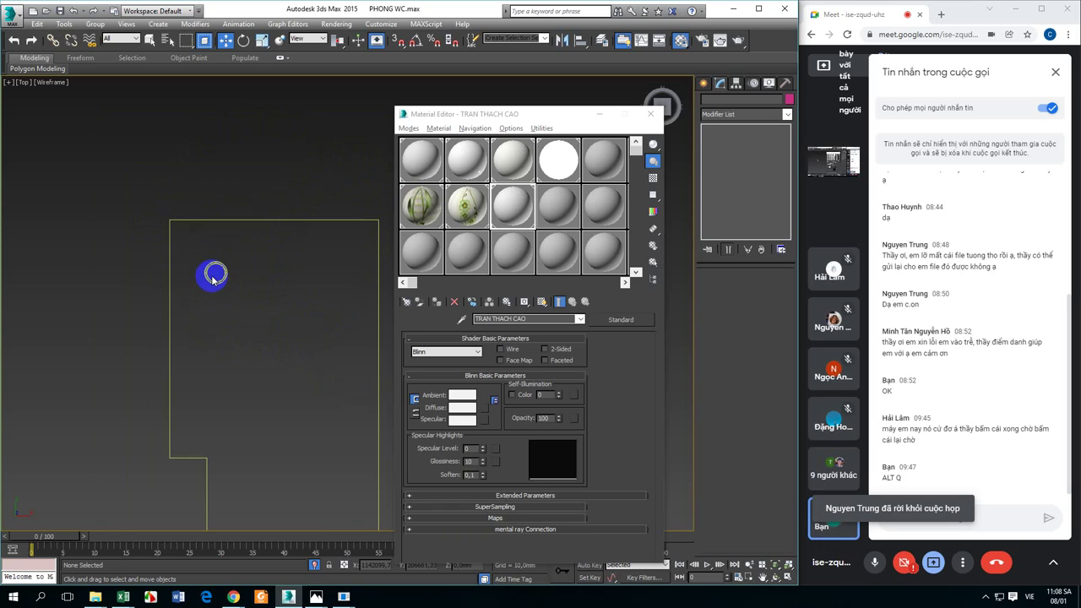
drag(196, 251, 246, 299)
click(95, 24)
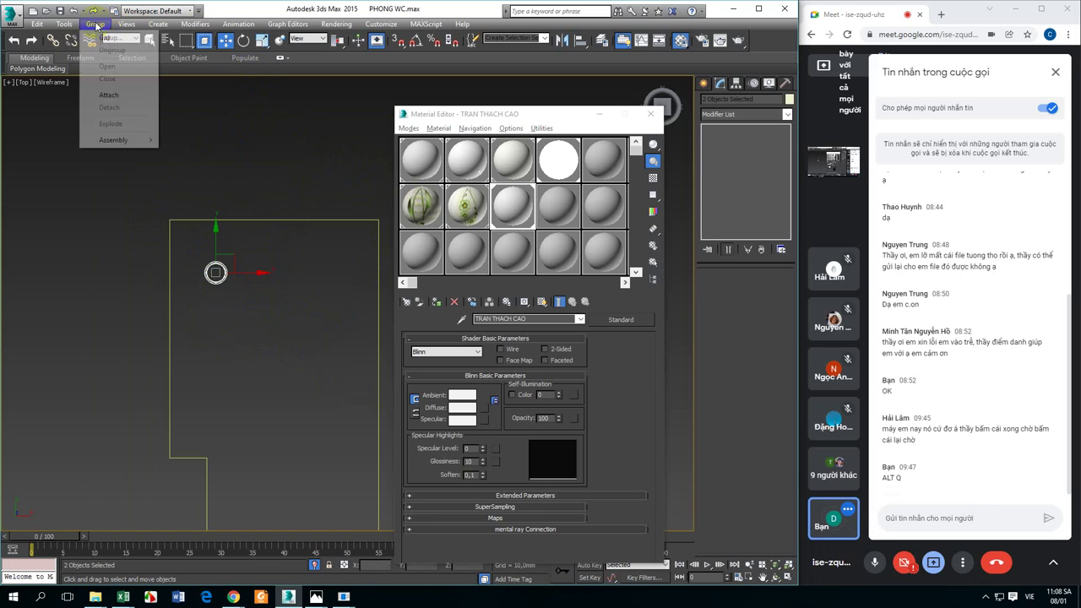
click(106, 37)
click(419, 329)
Clone the grouped ceiling light horizontally across the room as a single instance, making the back row of two lights.
middle_drag(324, 370, 253, 313)
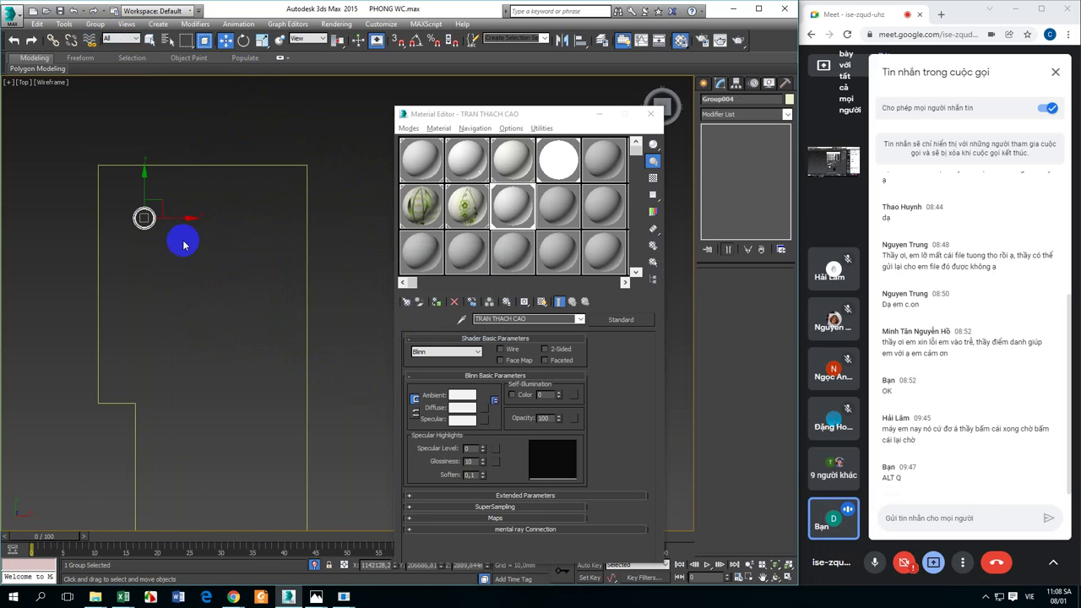
scroll(175, 245, down, 3)
mouse_move(171, 216)
mouse_down()
mouse_move(198, 236)
mouse_move(251, 235)
mouse_up()
click(326, 269)
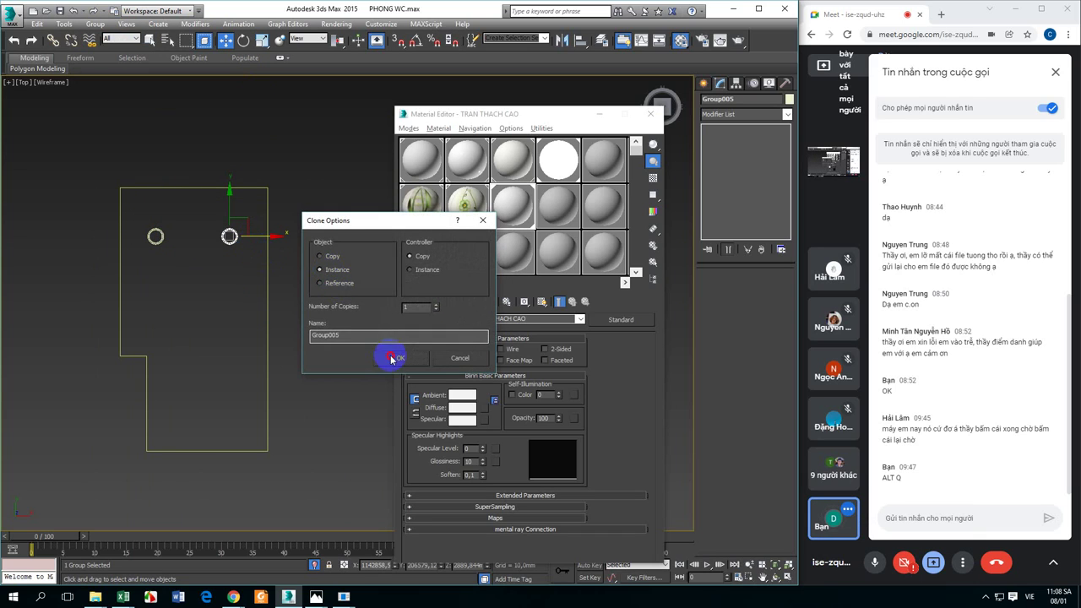
click(400, 357)
Select both lights of the back row and clone them straight down the plan as instances to form the middle row.
click(172, 234)
drag(139, 217, 254, 257)
shift+drag(190, 208, 192, 292)
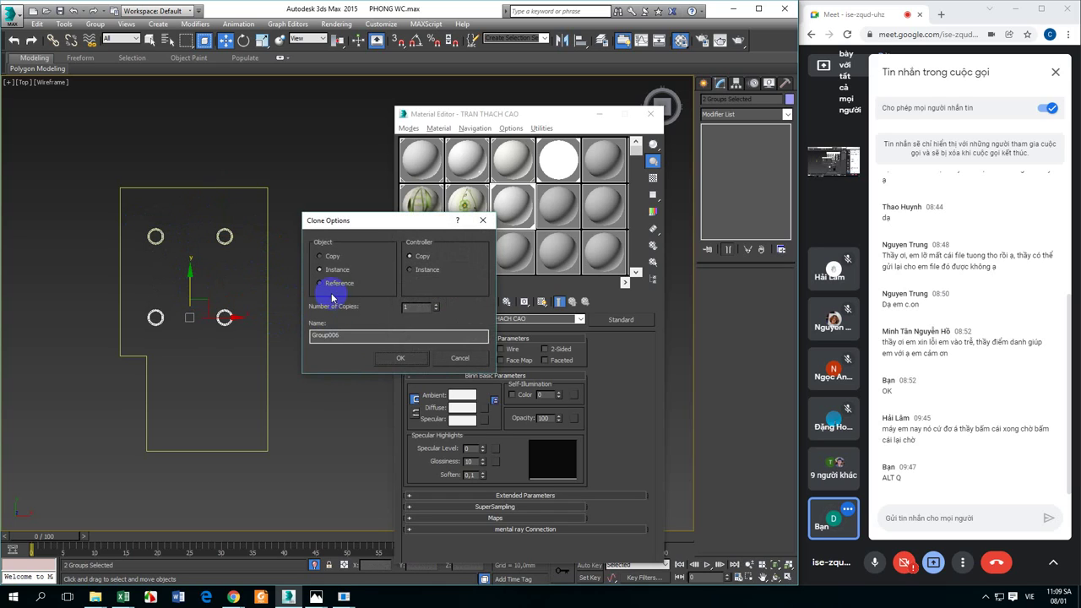
click(398, 357)
Try instancing the right light of the middle row down into the narrow part of the room and copying it to the left.
click(193, 300)
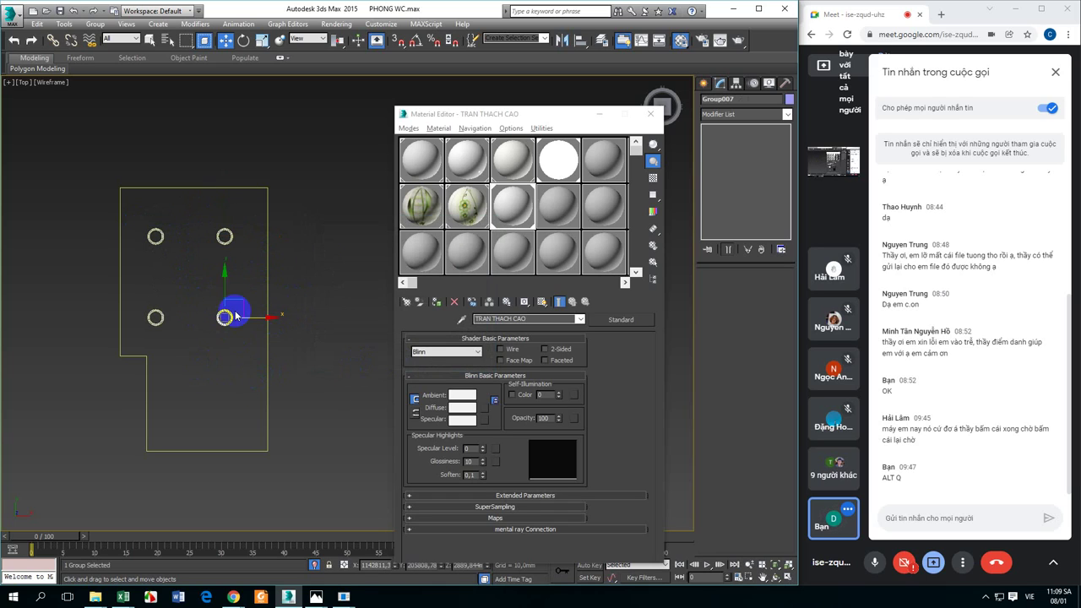
mouse_move(225, 318)
shift+mouse_down()
mouse_move(224, 284)
mouse_move(225, 401)
mouse_move(261, 400)
mouse_move(188, 397)
shift+mouse_up()
click(440, 360)
click(393, 357)
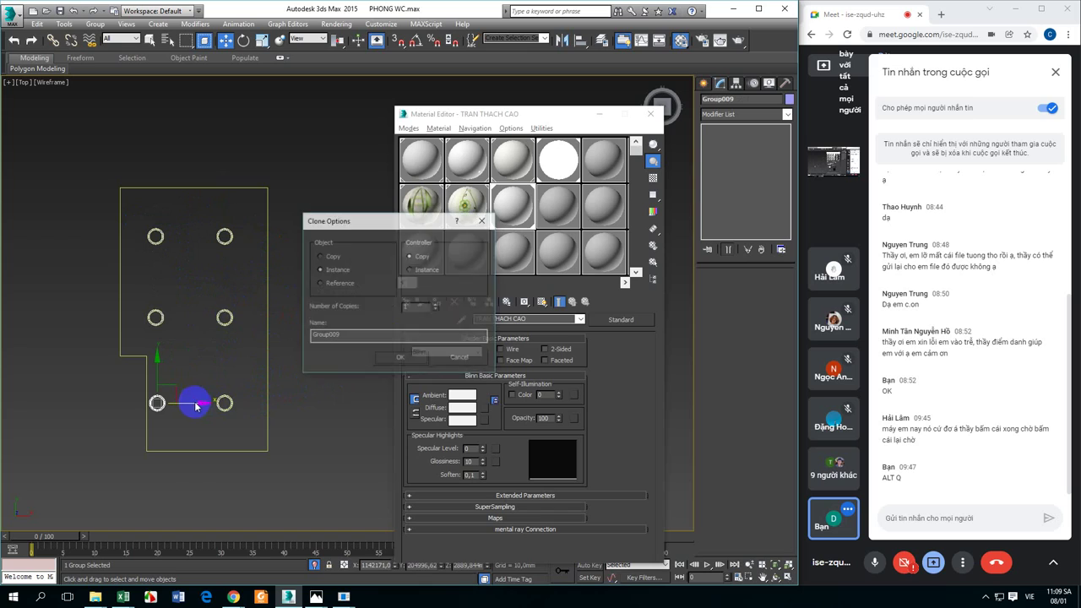
click(433, 358)
Remove the separately copied third-row lights from the narrow part of the room.
click(154, 315)
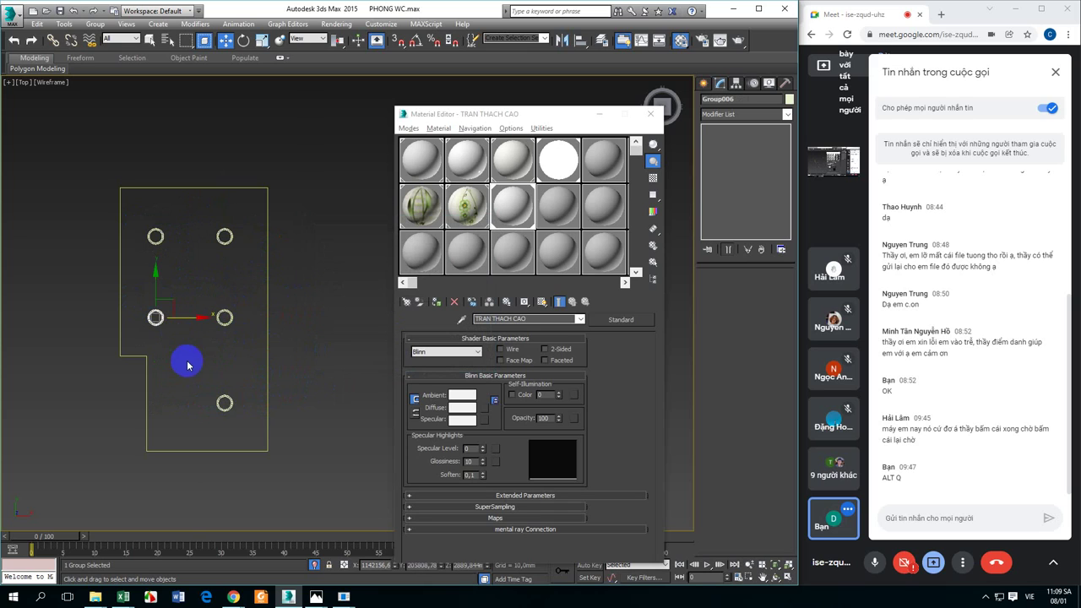
click(228, 408)
key(Delete)
Select the two back-row lights and move them slightly up the plan, closer to the back wall.
drag(138, 295, 250, 331)
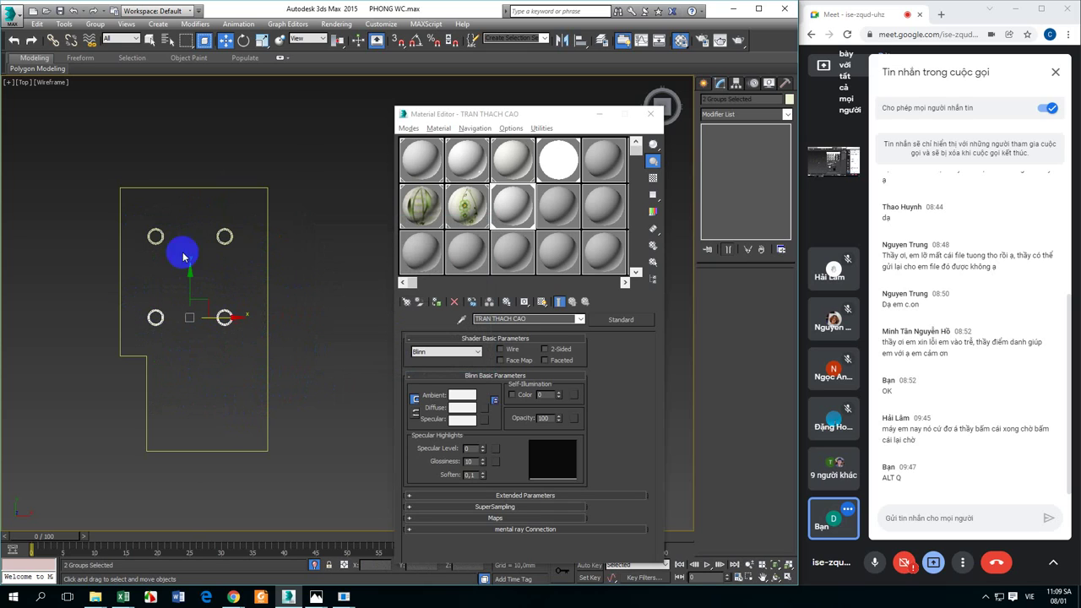
drag(142, 223, 244, 255)
drag(190, 212, 190, 205)
Clone the middle row of two lights straight down the plan as instances to form a third row, and clear the selection.
drag(126, 281, 249, 347)
shift+drag(191, 271, 187, 373)
click(394, 357)
click(152, 228)
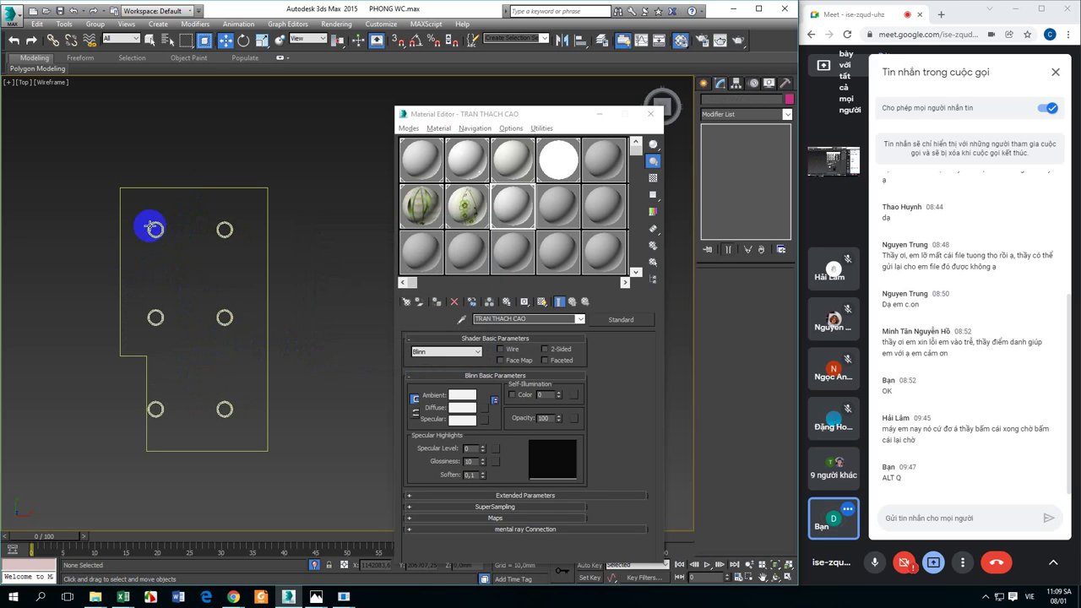
Select all six lights and shift them right along X so the third row fits within the narrow part of the ceiling.
drag(152, 228, 250, 428)
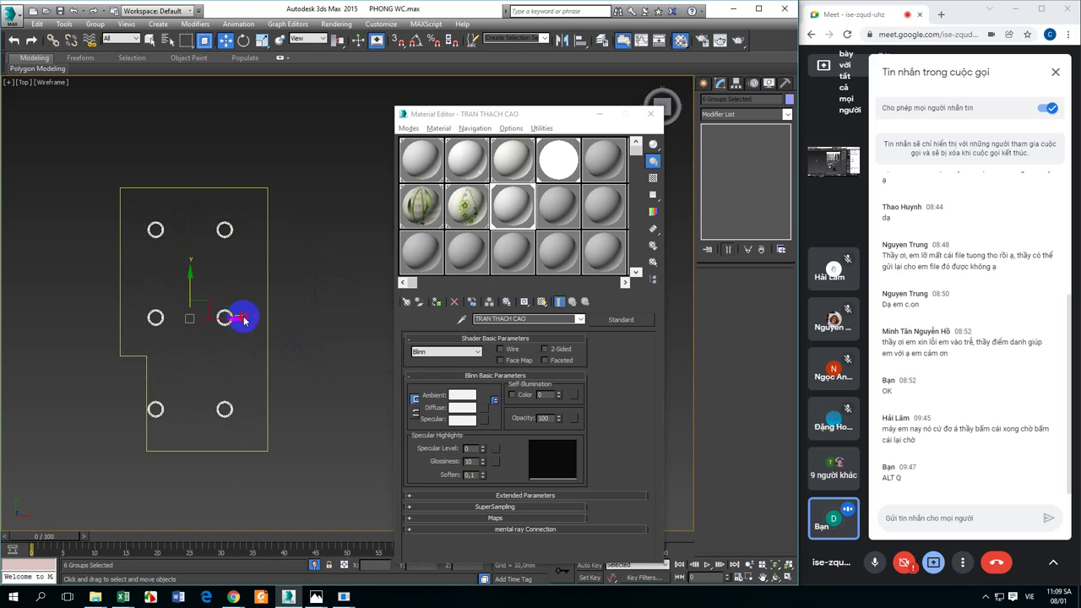
drag(140, 215, 249, 434)
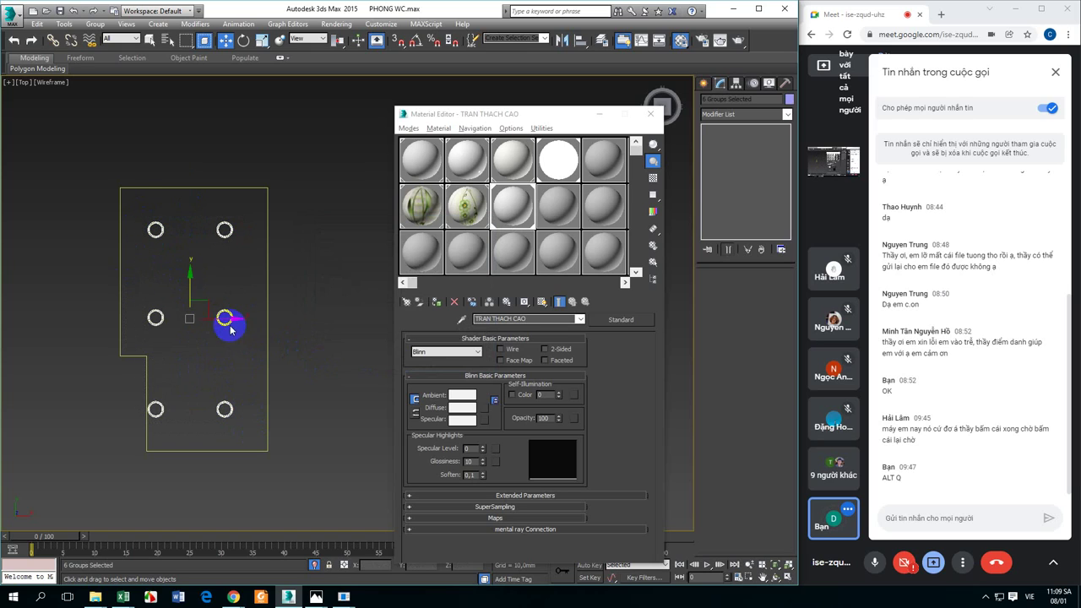
drag(230, 329, 244, 329)
click(280, 374)
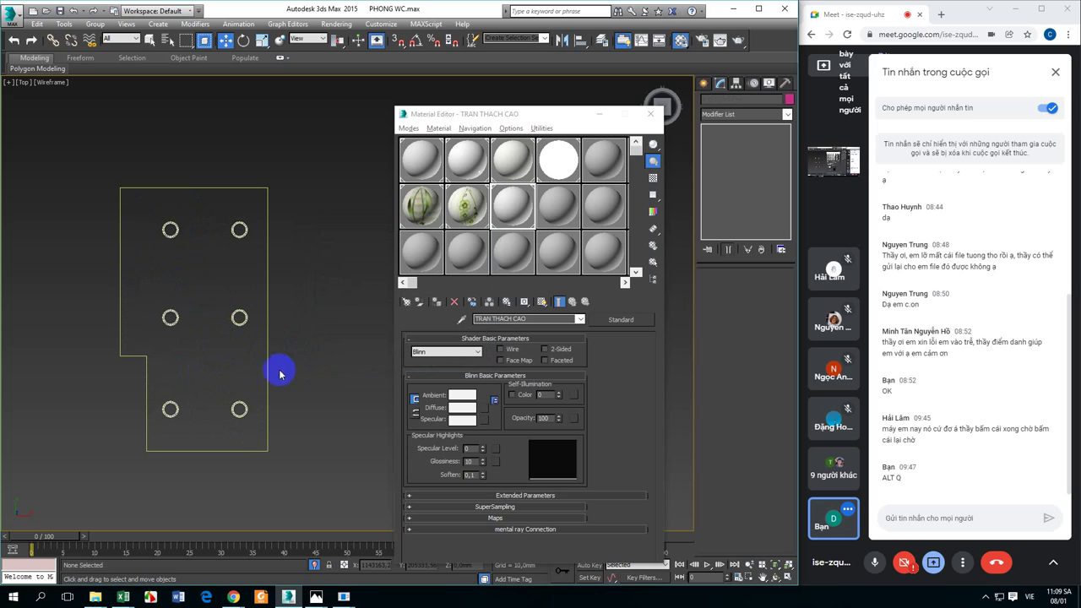
drag(155, 215, 259, 426)
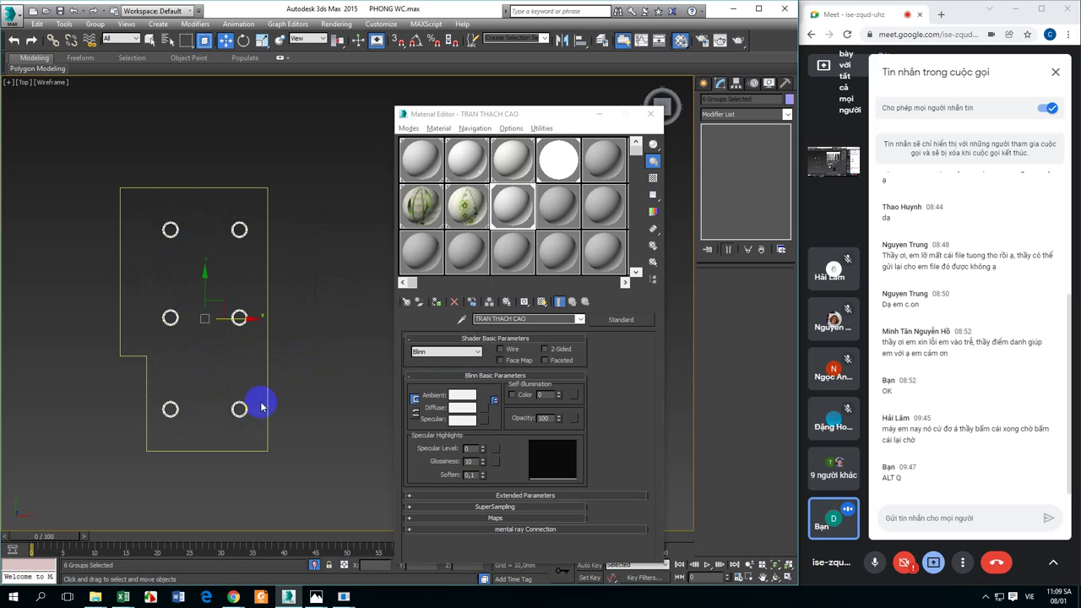
drag(251, 317, 249, 318)
click(307, 358)
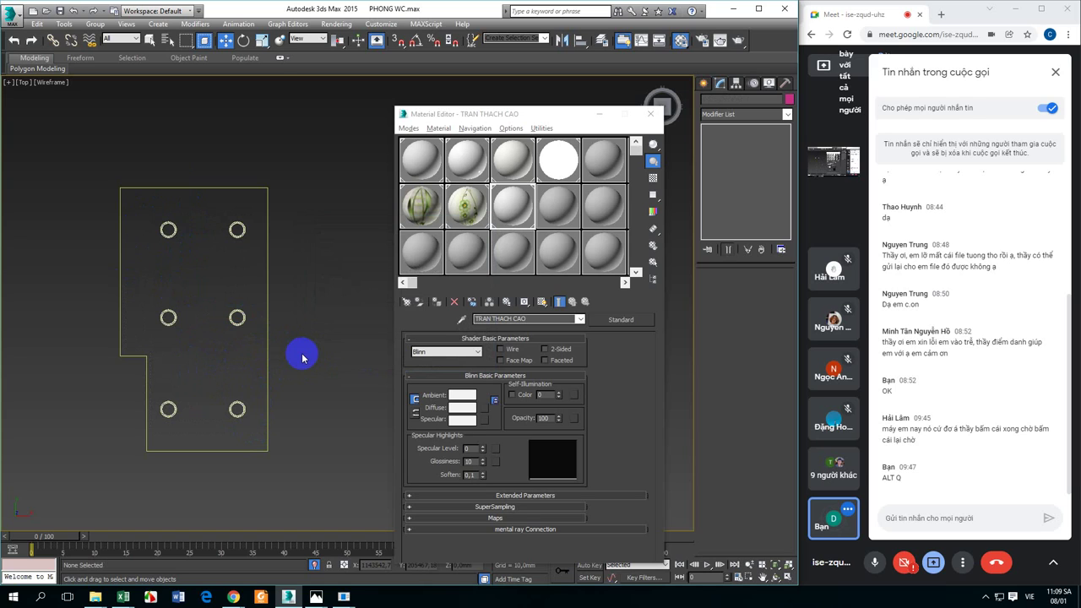
In front view, unhide all objects to show the ceiling and lights within the complete bathroom model.
key(f)
scroll(285, 381, down, 5)
middle_drag(304, 347, 171, 326)
right_click(172, 331)
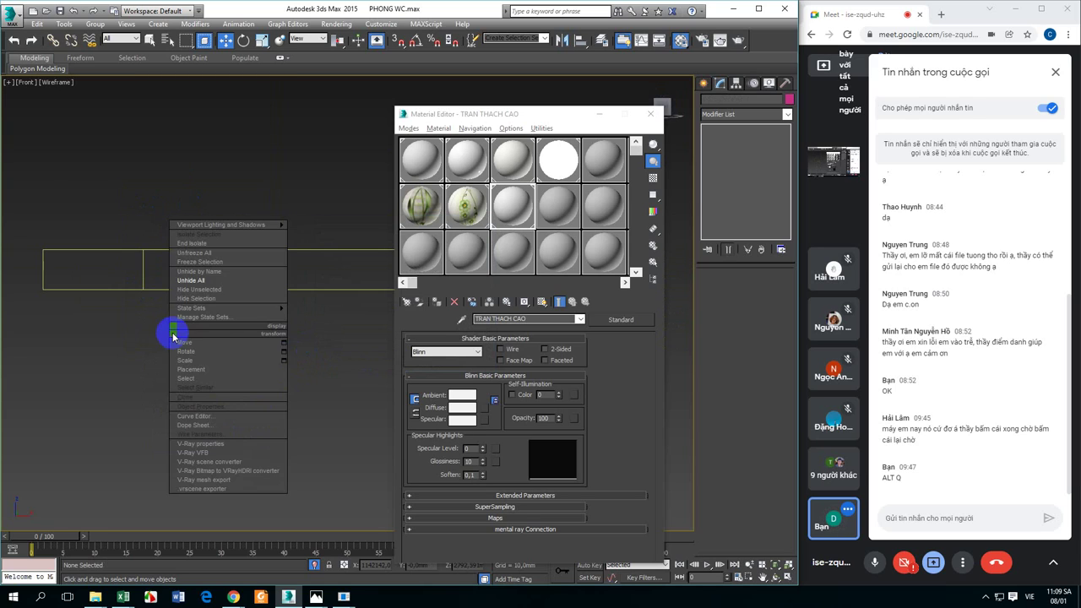
click(187, 280)
scroll(203, 379, down, 3)
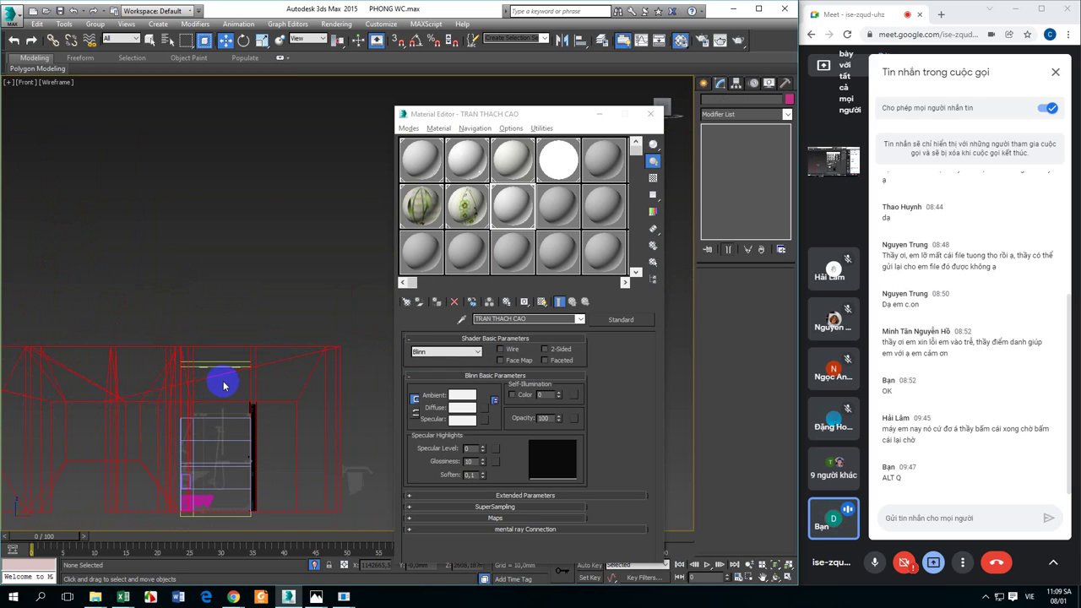
scroll(223, 385, up, 3)
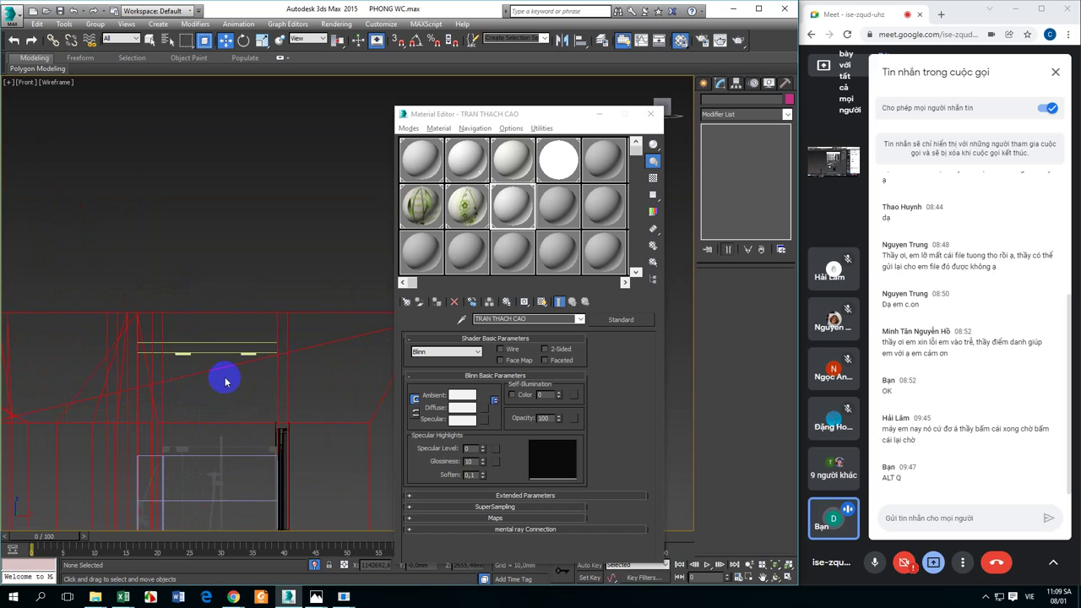
Minimize the Material Editor and return to top view, framing the bathroom plan with its six ceiling lights.
click(599, 113)
middle_drag(401, 384, 448, 307)
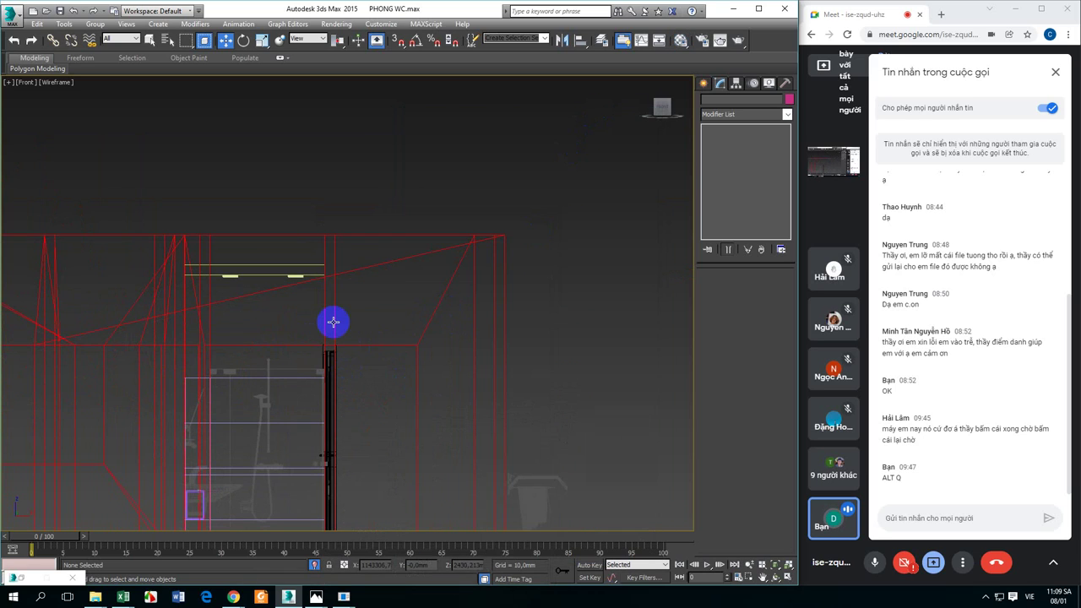
scroll(297, 405, down, 2)
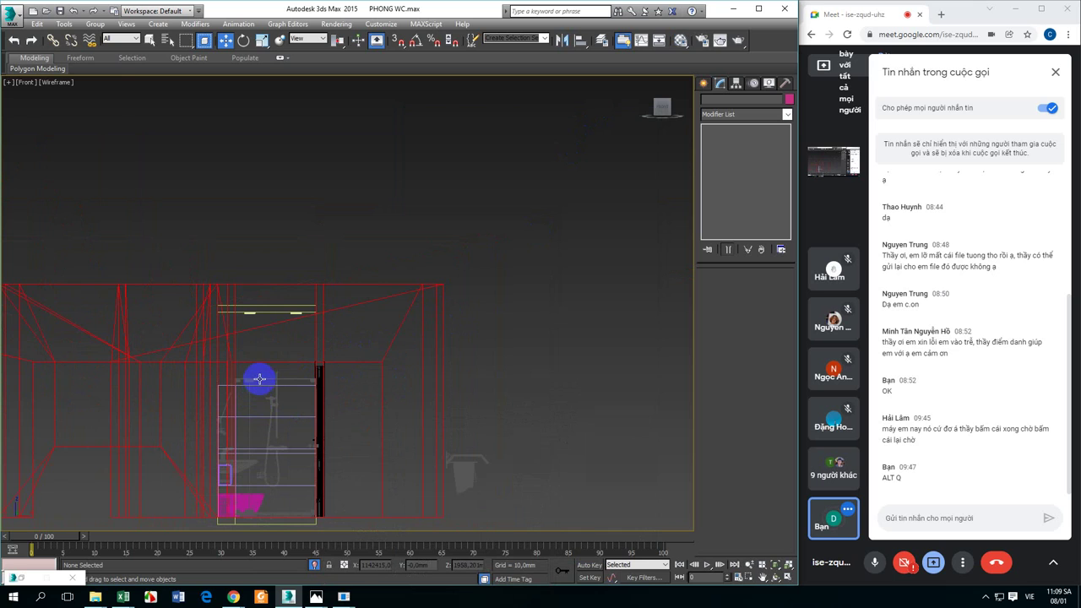
key(t)
scroll(261, 379, down, 2)
scroll(252, 347, up, 3)
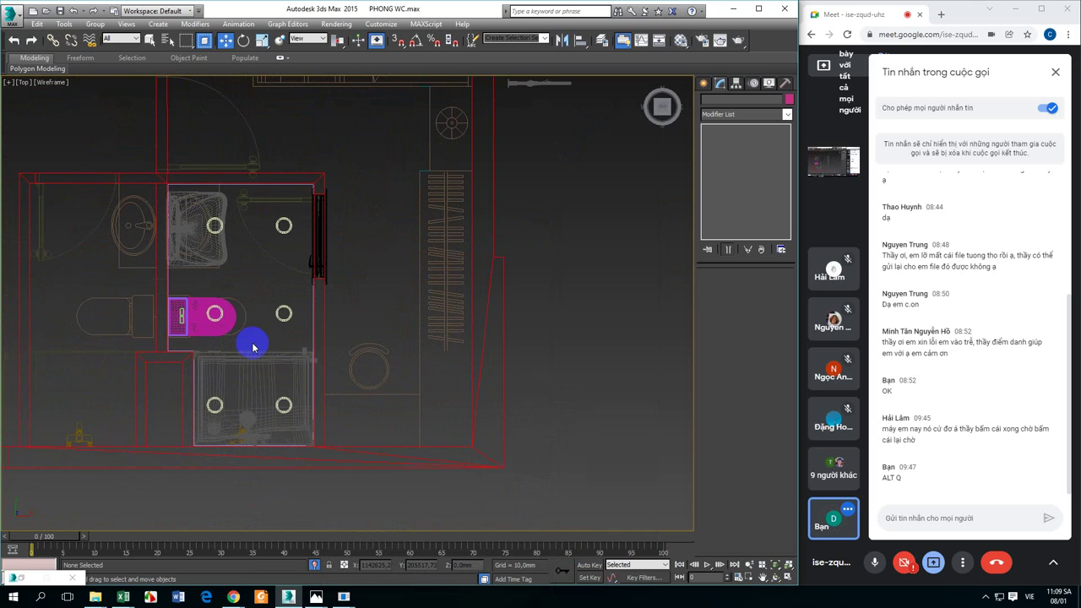
In the Google Meet call, close the chat to view the participants, and bring the in-call messages back up.
click(1054, 72)
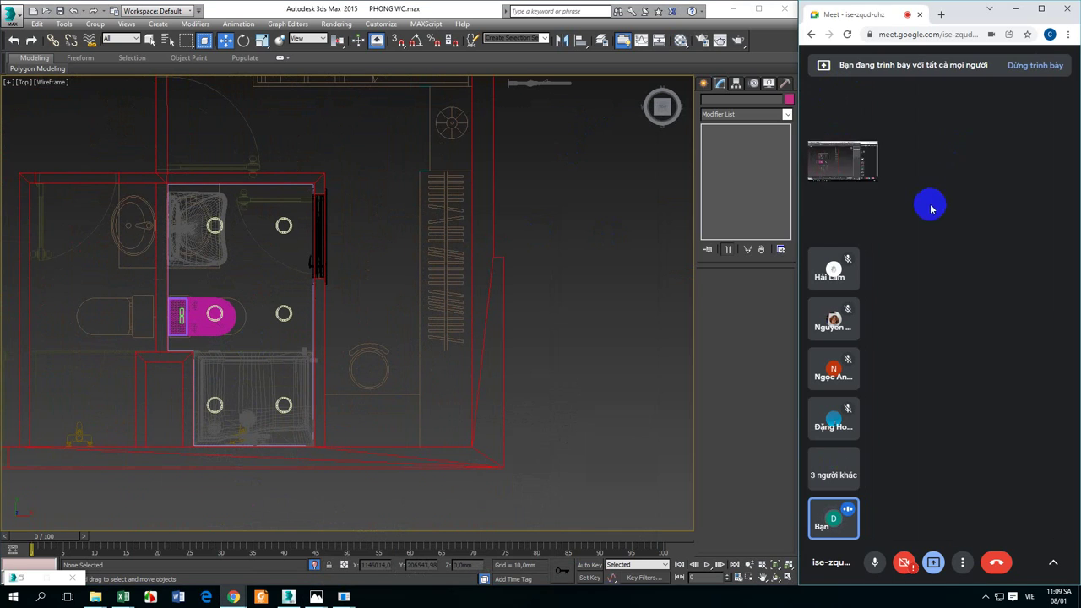
click(962, 561)
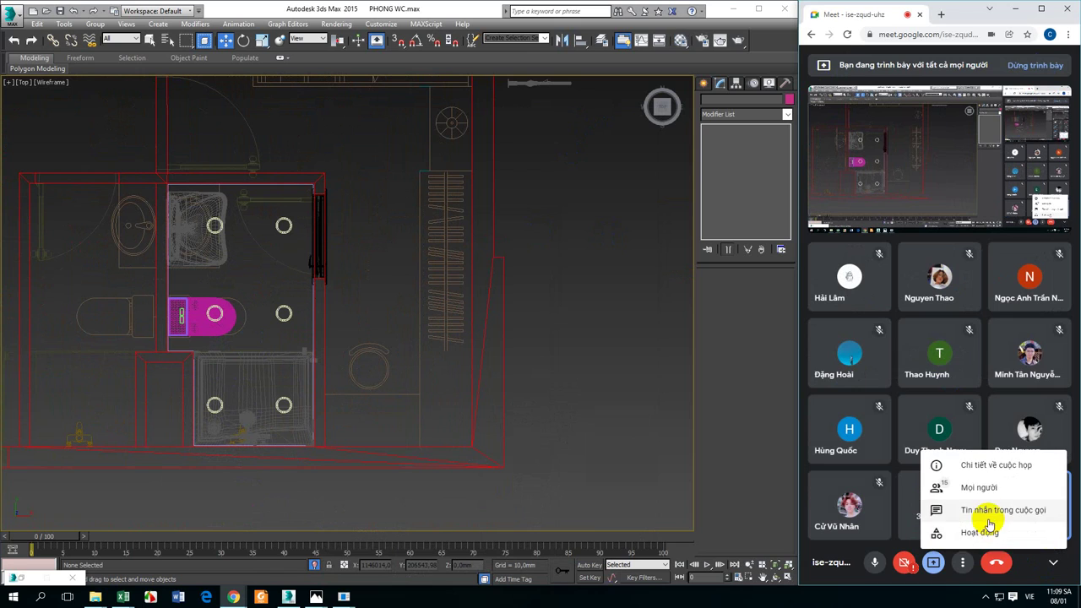
click(988, 519)
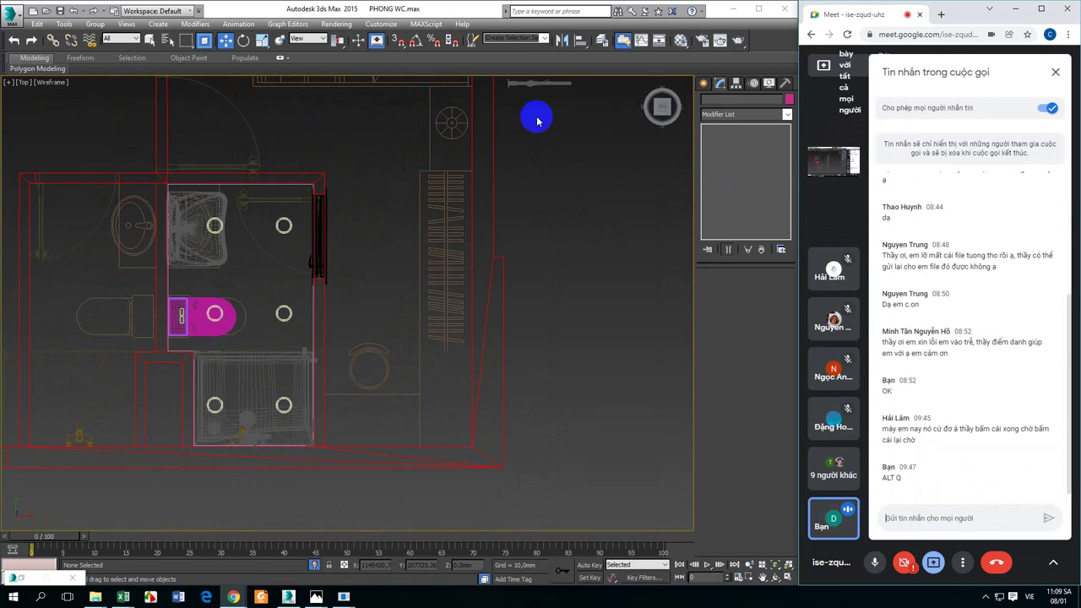
In top view, create a standard target camera outside the bathroom's right wall, aimed left across the toilet into the adjoining room.
click(704, 83)
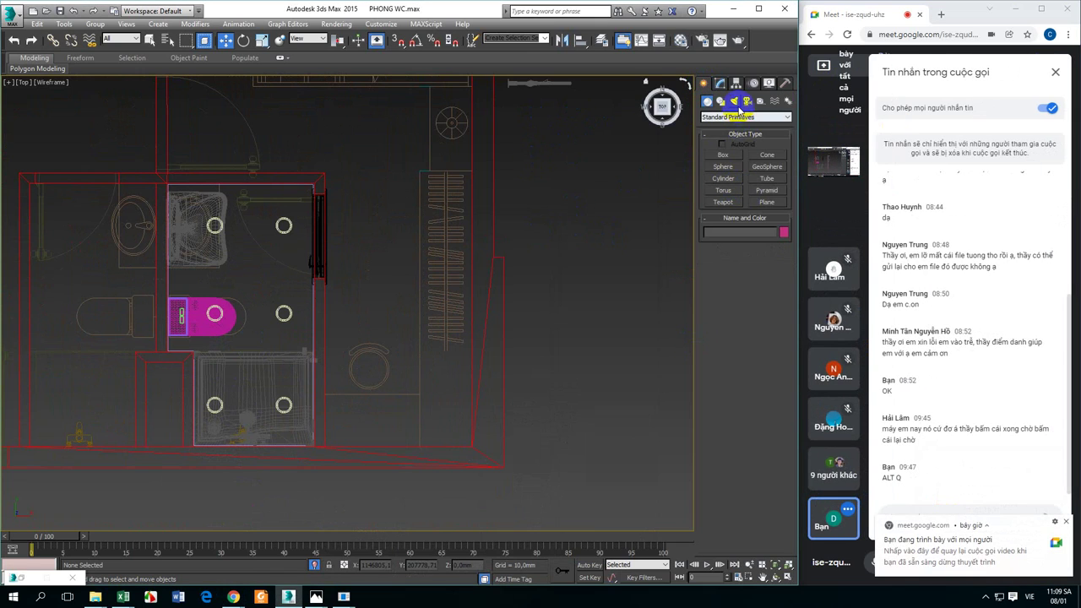
click(747, 103)
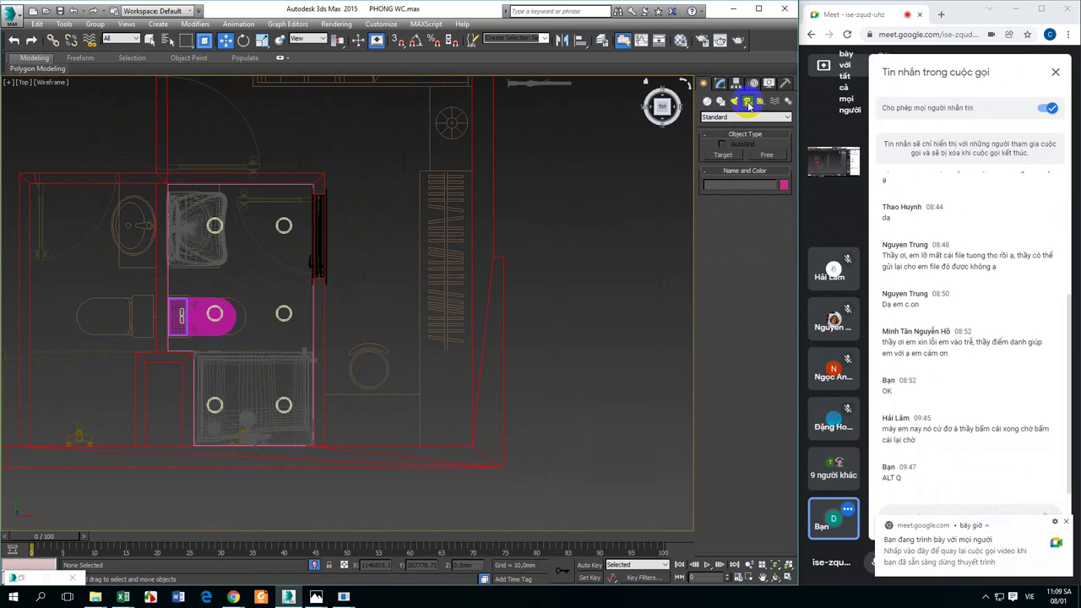
click(723, 155)
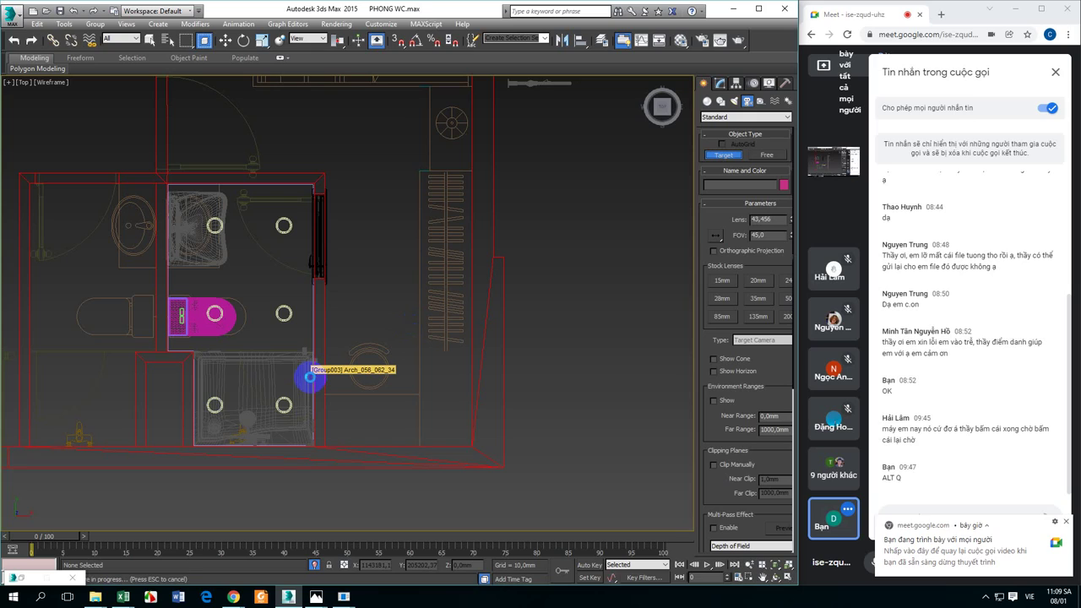
key(Escape)
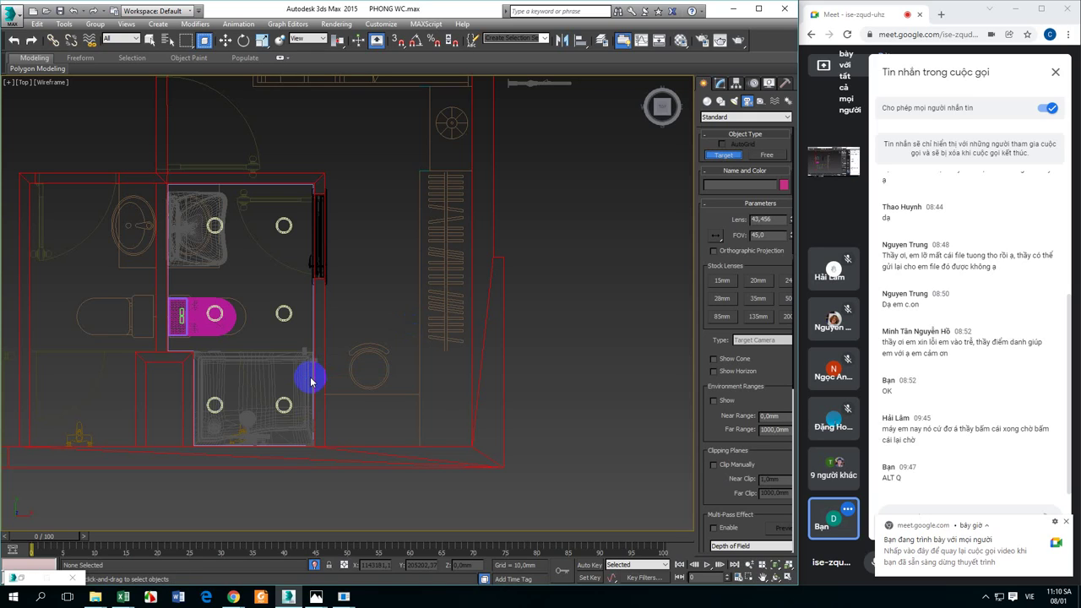
middle_drag(314, 362, 287, 366)
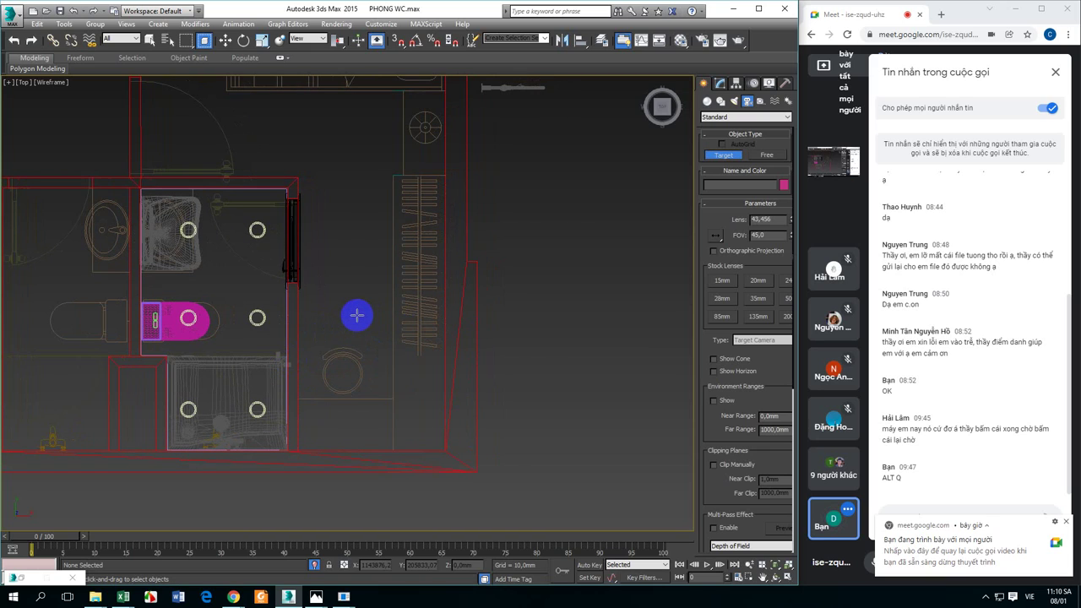
drag(354, 309, 71, 312)
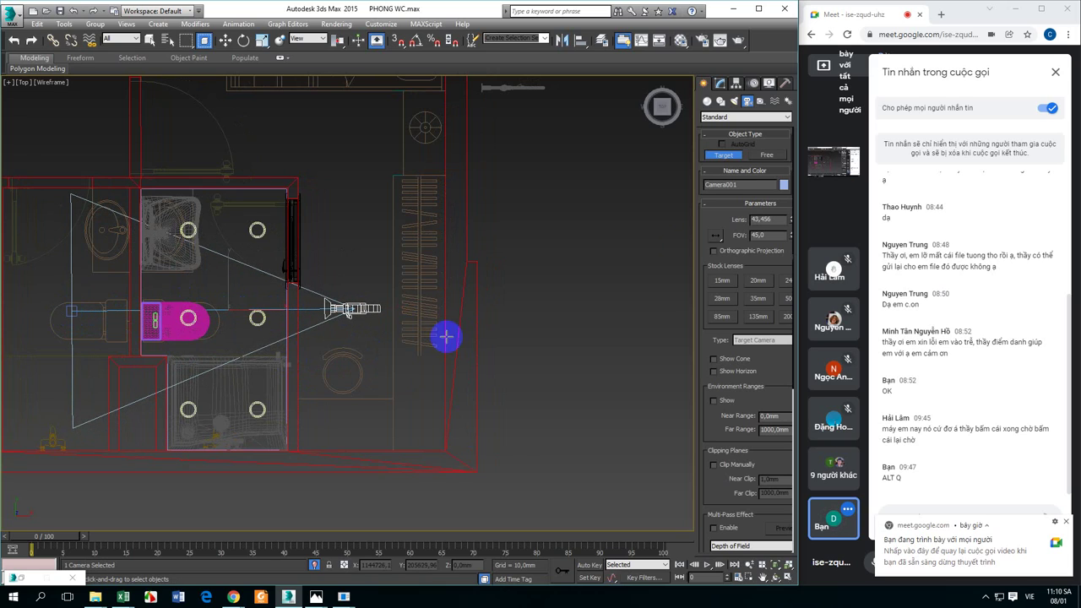
Select the camera together with its target, raise them 1400 mm vertically in front view, and return to top view.
key(w)
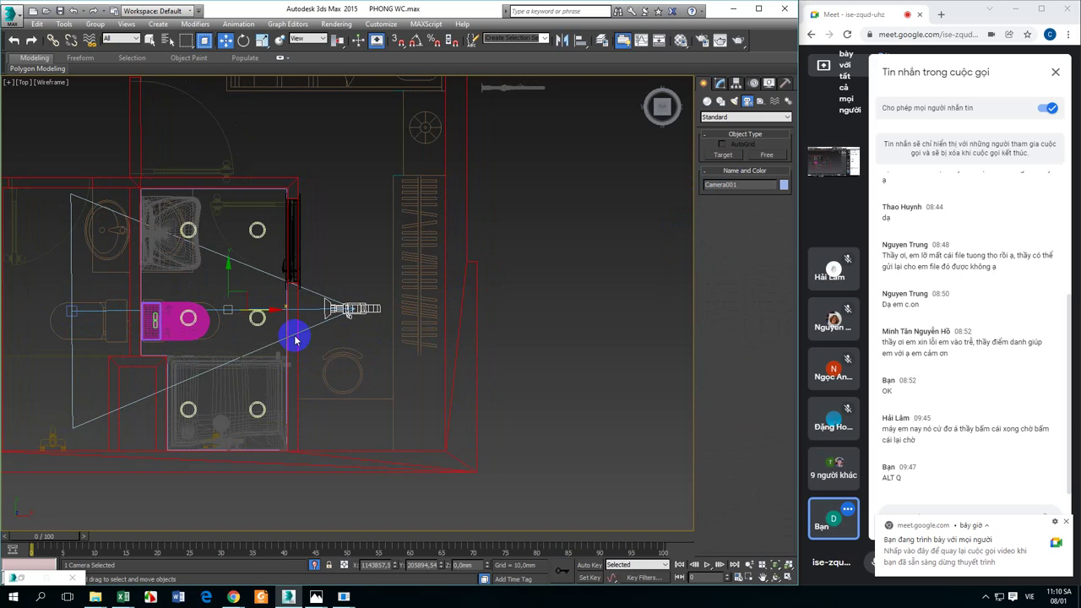
click(229, 309)
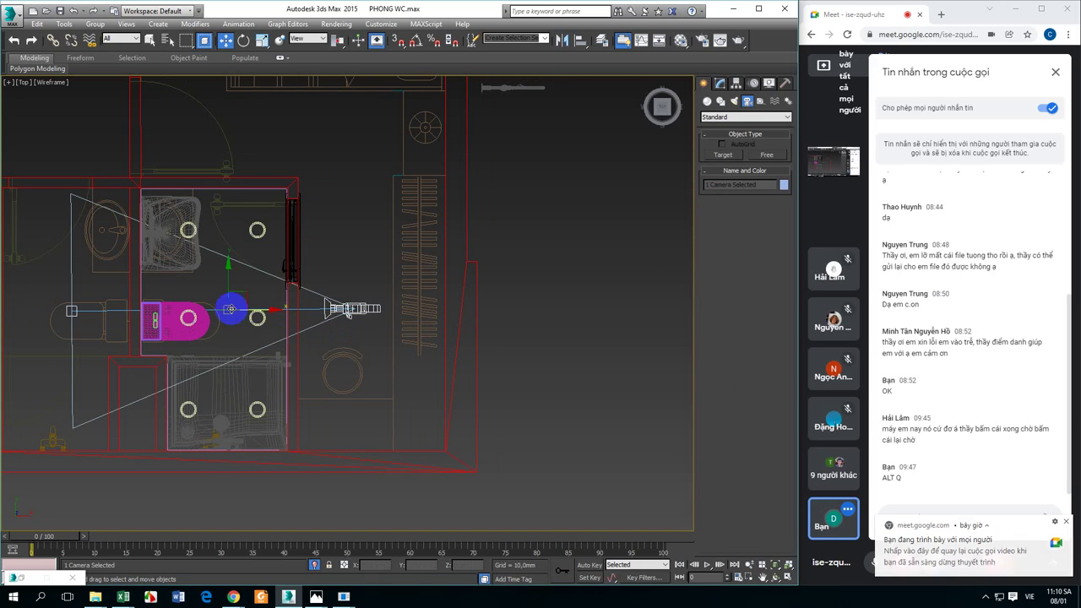
key(f)
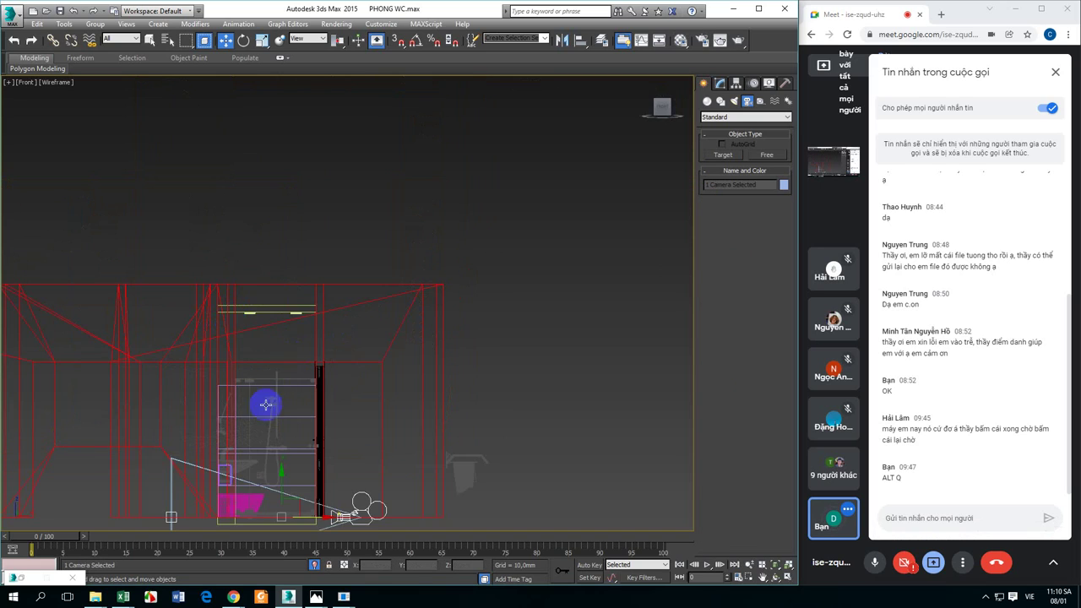
middle_drag(268, 405, 266, 331)
right_click(226, 41)
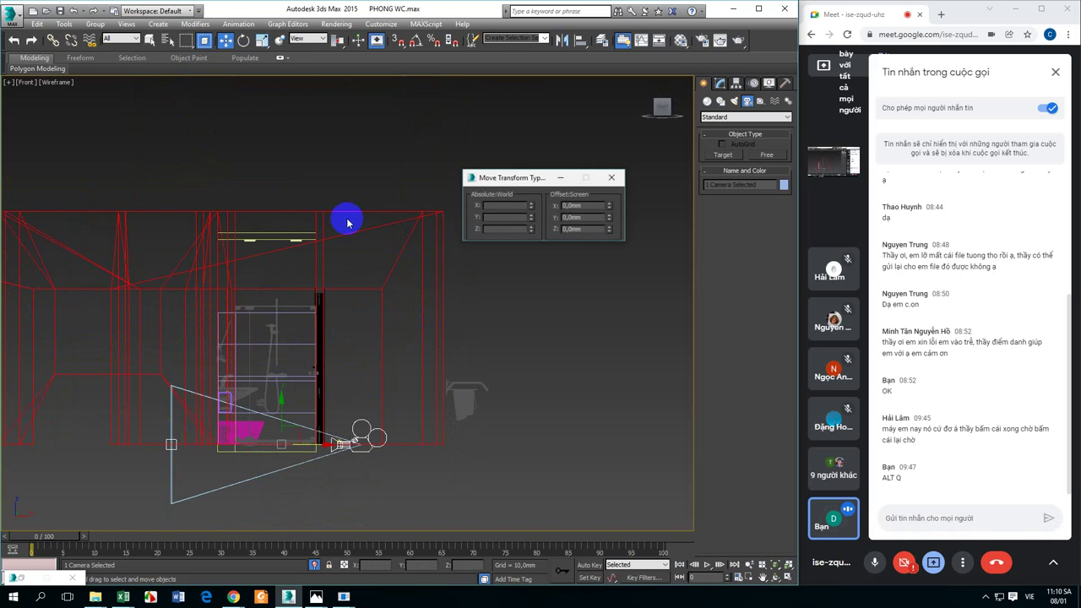
text(1200)
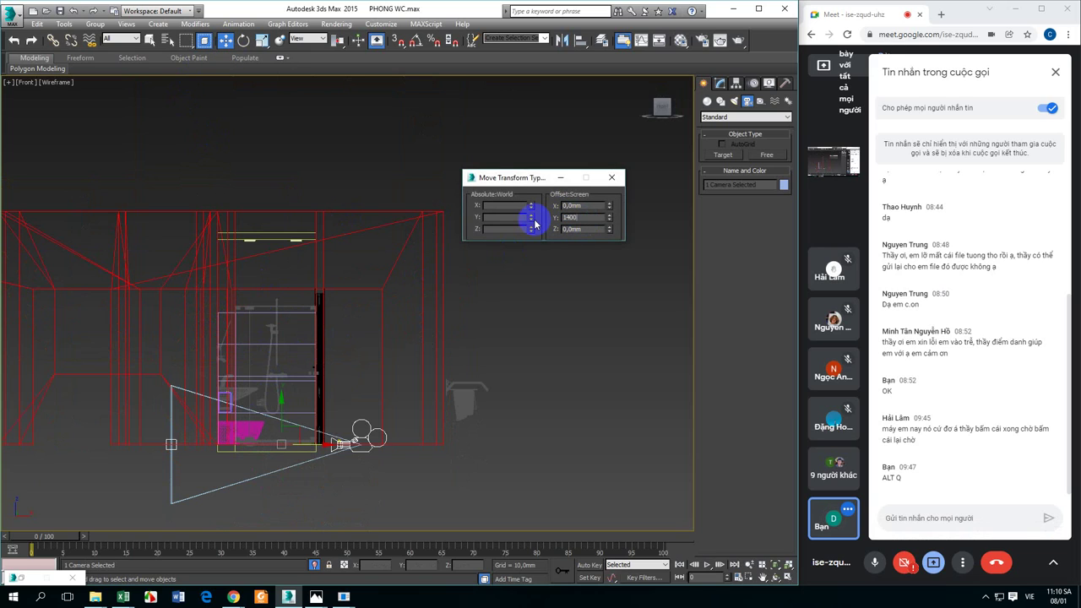
key(Return)
click(611, 178)
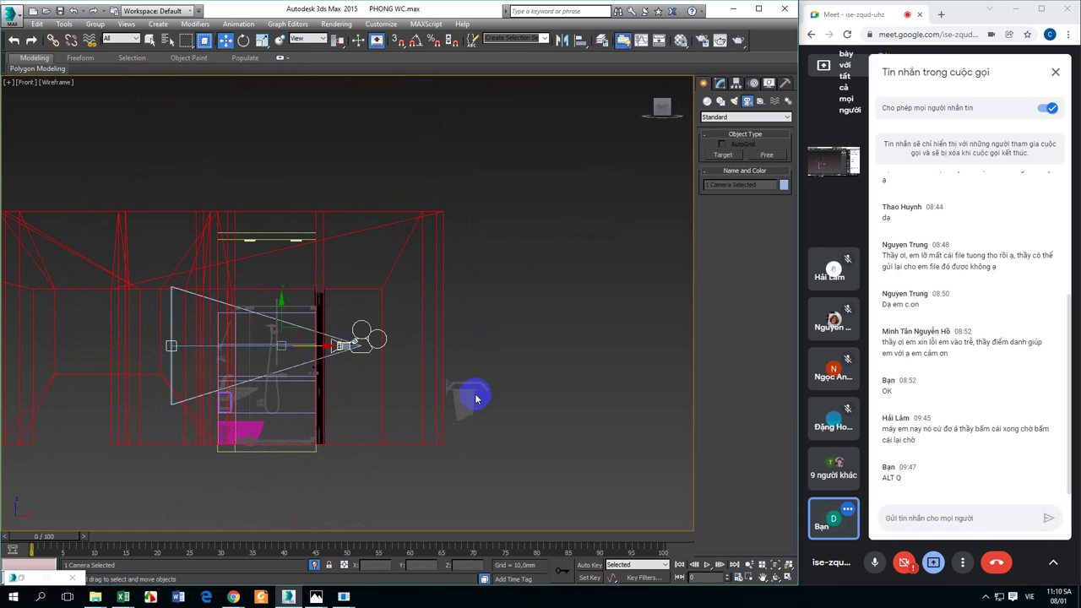
key(t)
scroll(326, 354, down, 2)
scroll(326, 354, up, 2)
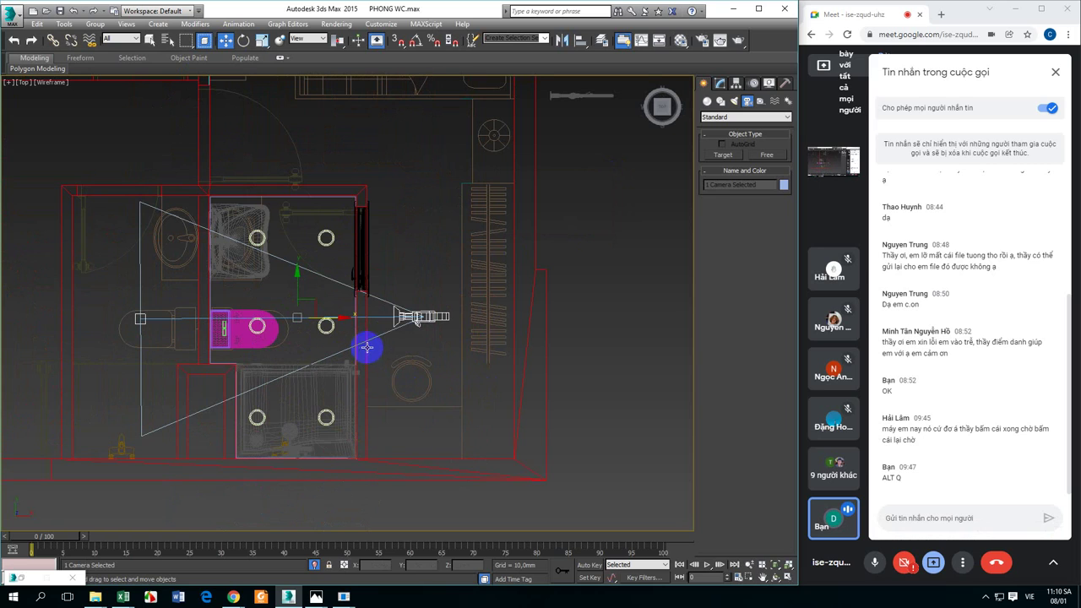
Select the target camera outside the bathroom's right wall and apply the 20 mm stock lens to it.
click(720, 83)
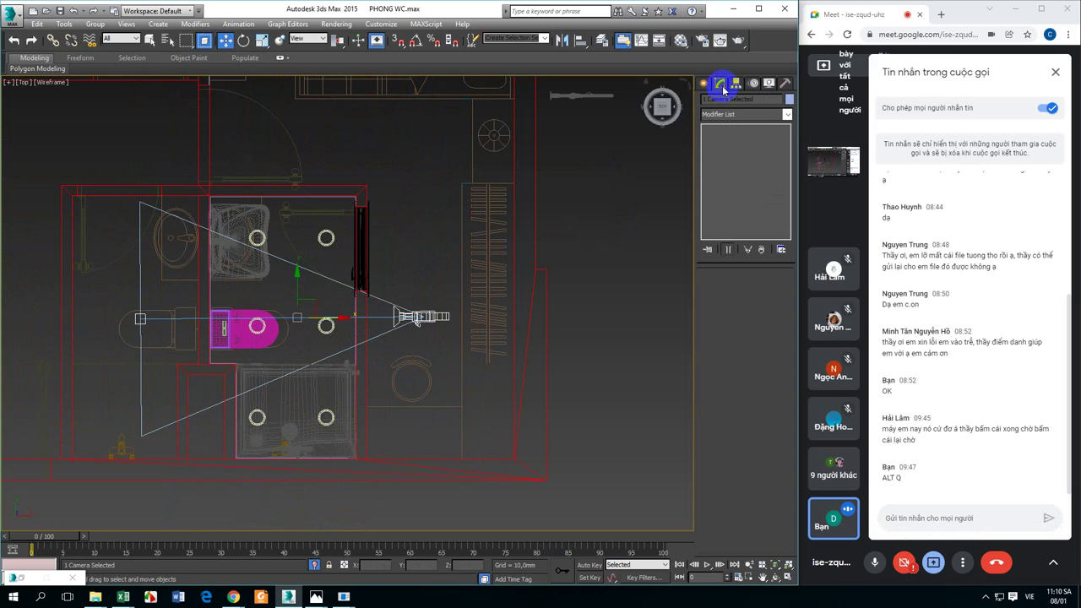
click(437, 316)
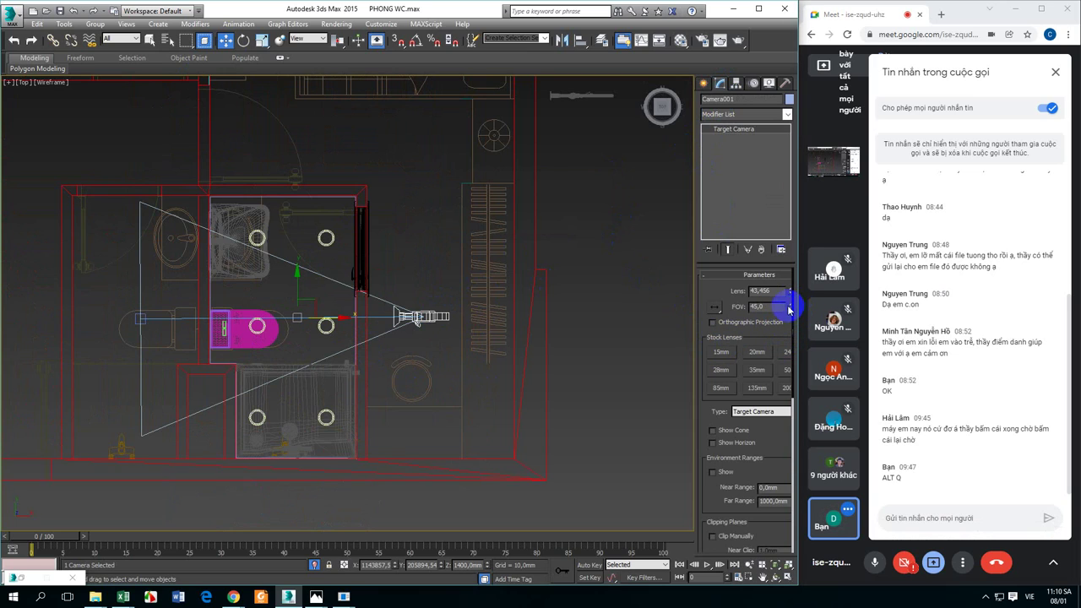
click(756, 354)
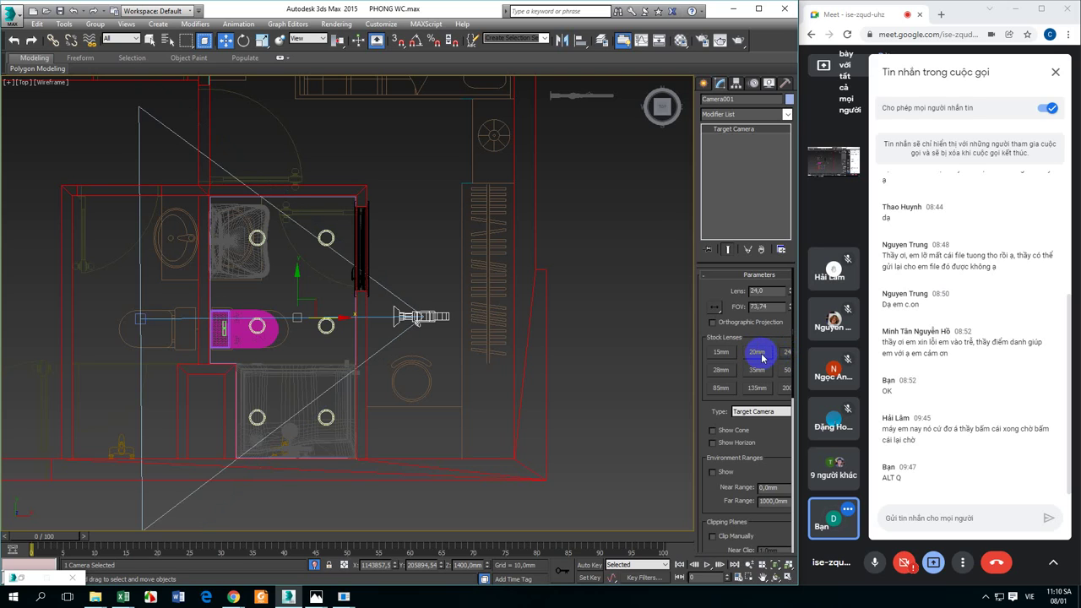
middle_drag(328, 391, 282, 386)
Enable manual clipping for the camera and extend its far clip, trying 2000 mm before settling on 3000 mm.
scroll(767, 430, down, 2)
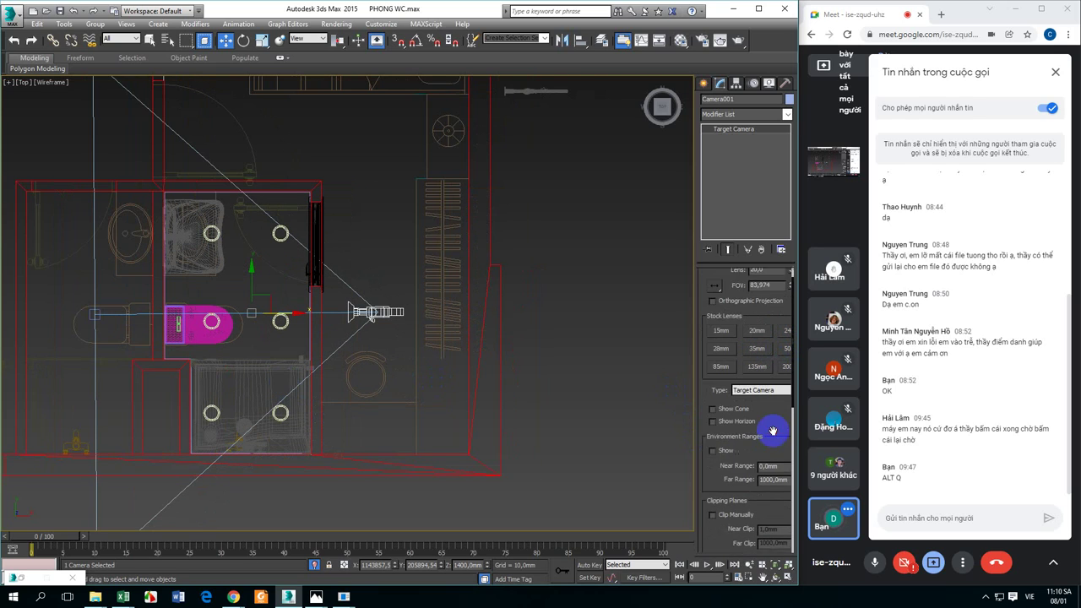
click(726, 493)
scroll(715, 498, down, 1)
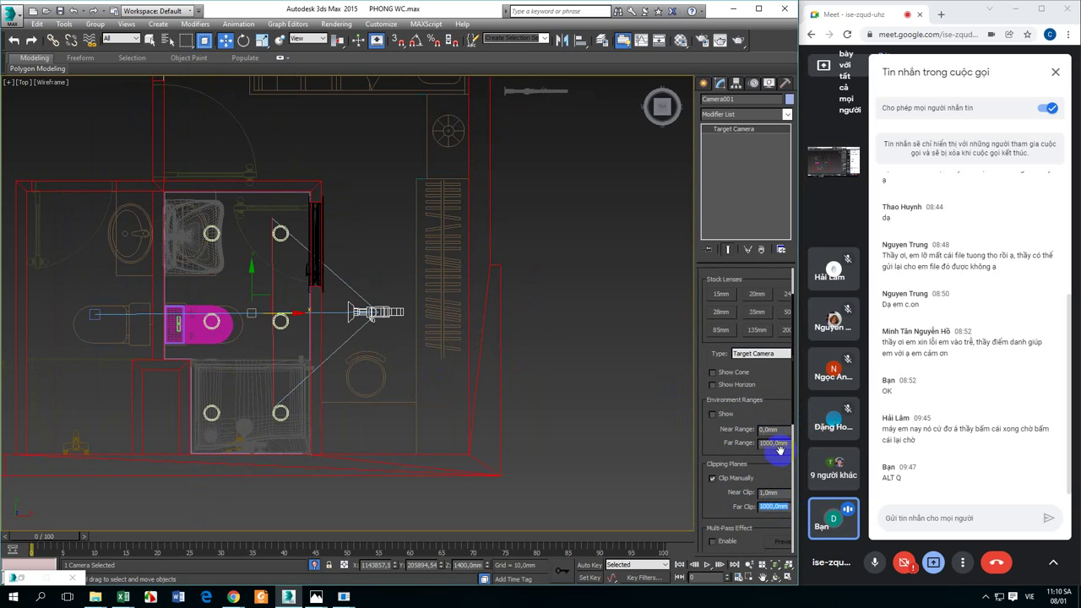
text(00)
key(Return)
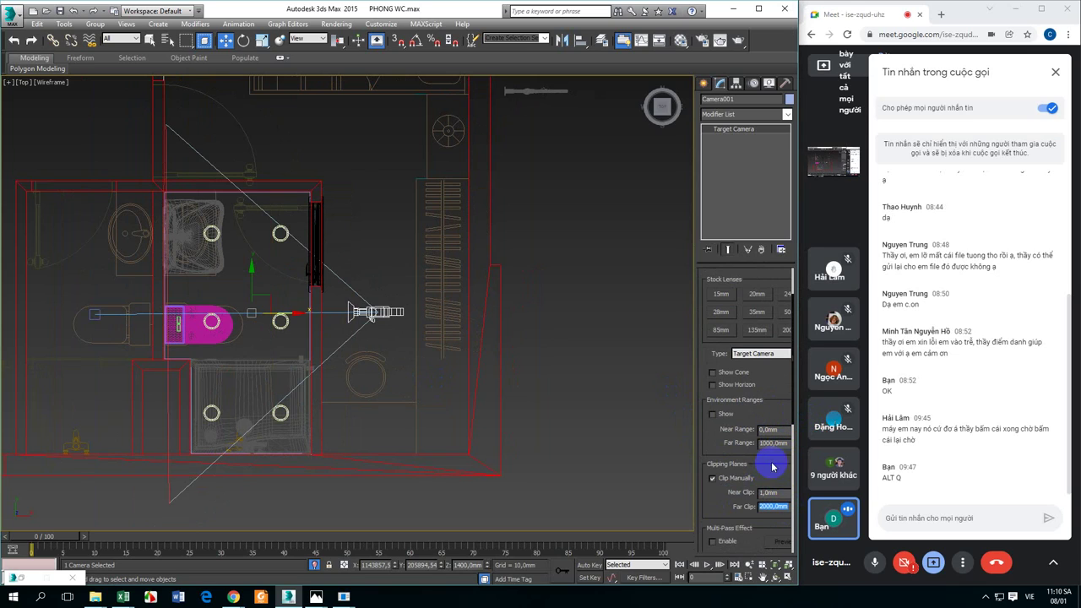
click(774, 506)
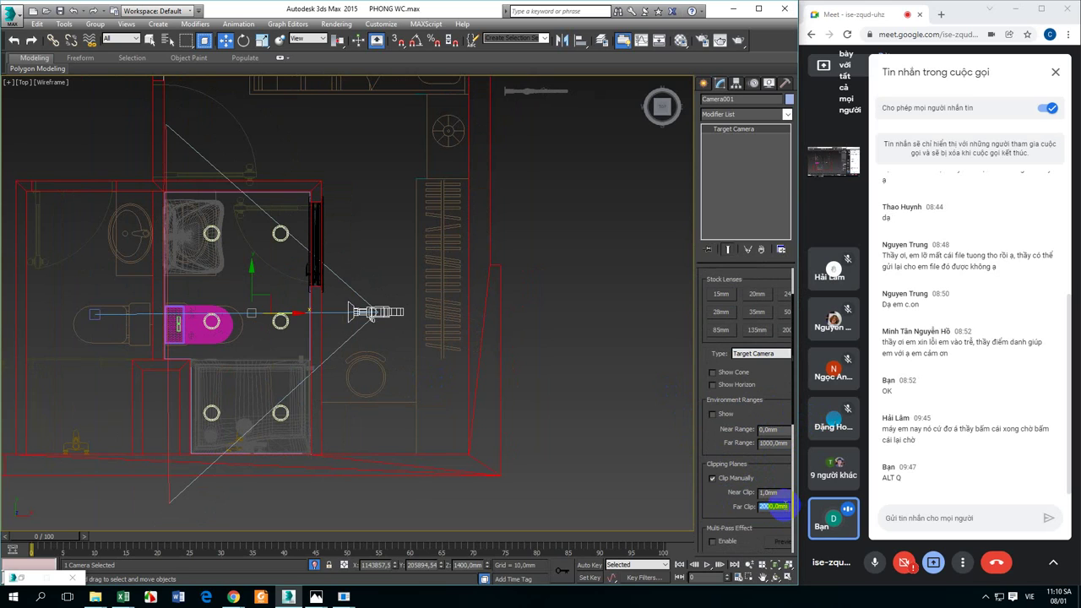
key(Return)
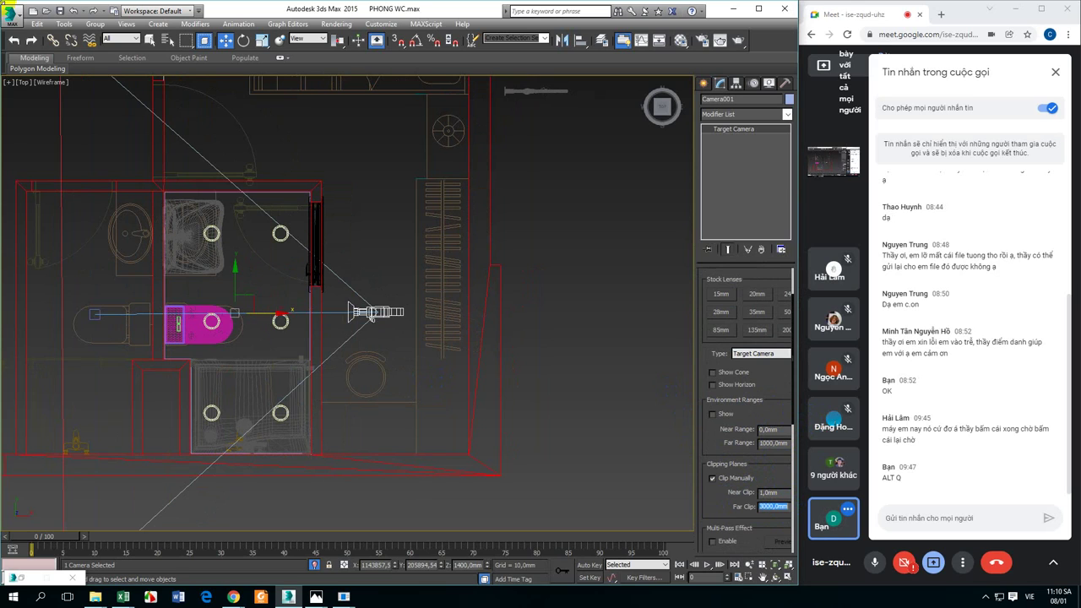
Set the camera's near clip, first trying 200 mm and settling on 700 mm.
scroll(285, 349, down, 3)
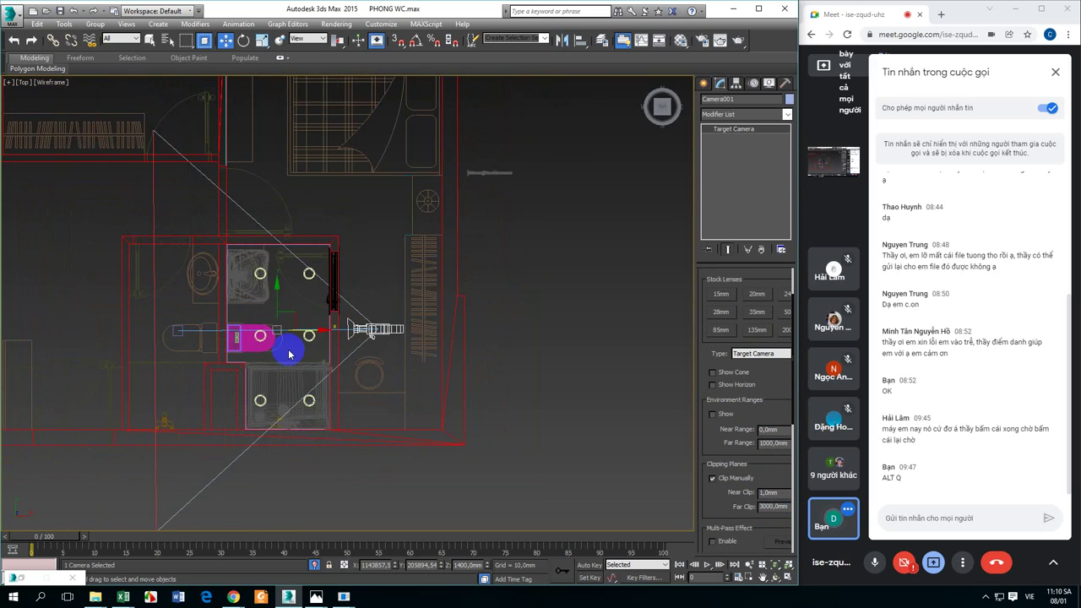
click(779, 493)
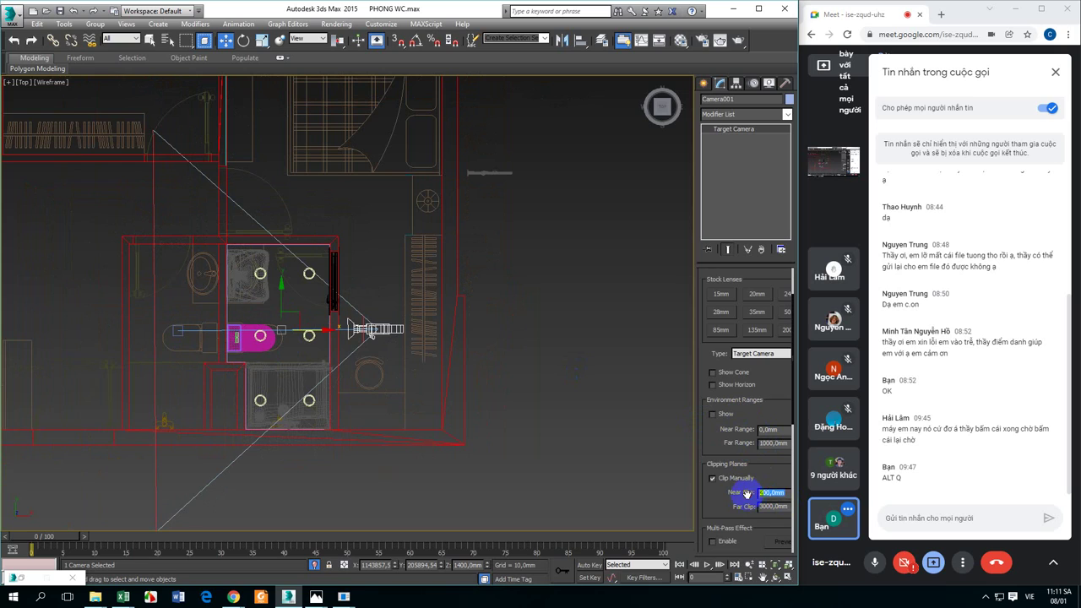
drag(767, 377, 768, 431)
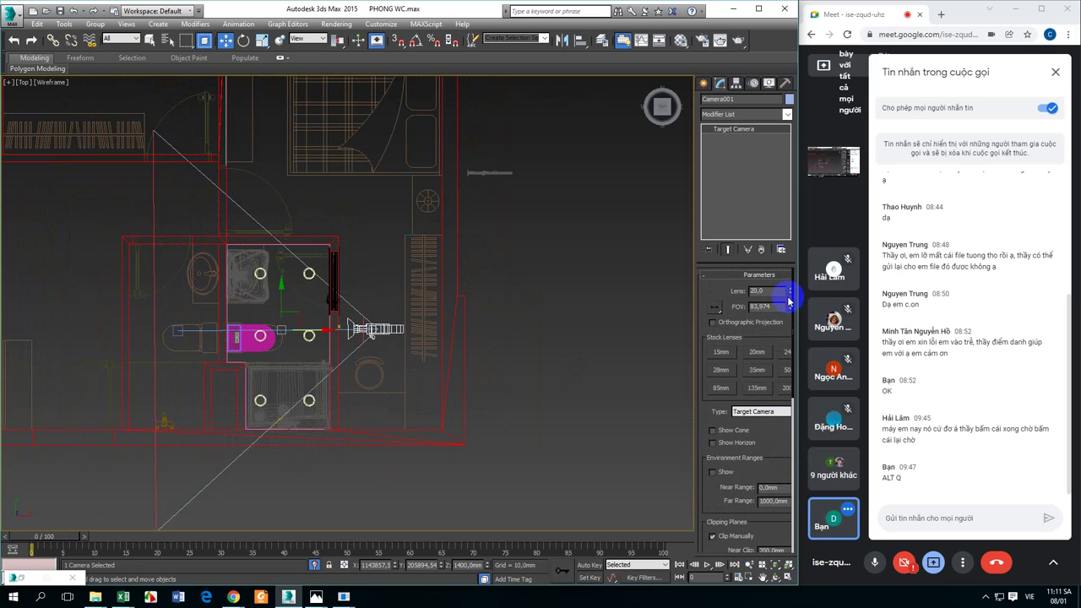
scroll(769, 459, down, 3)
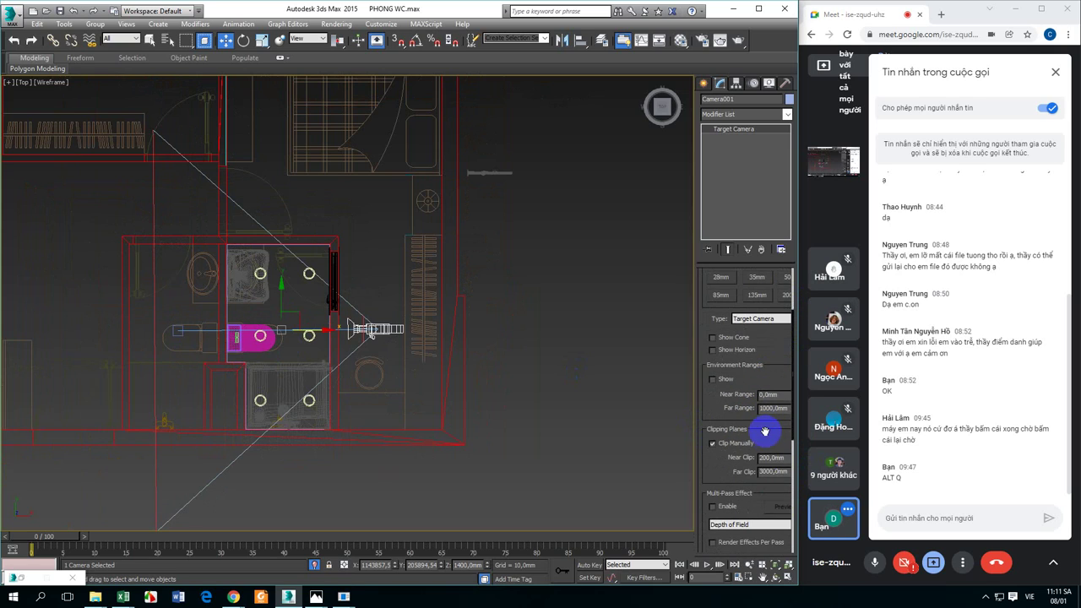
text(5)
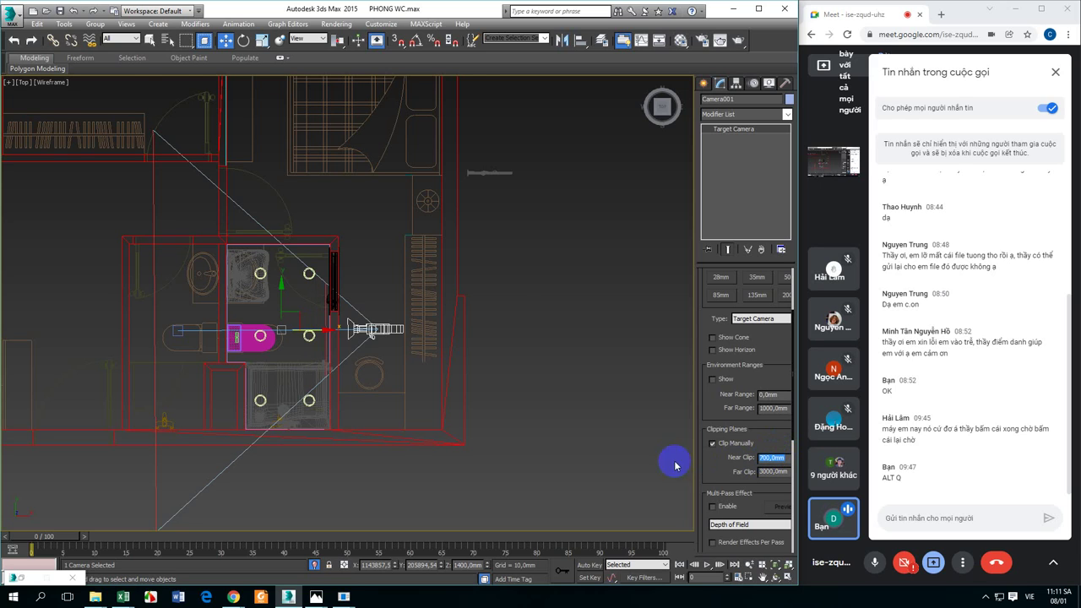
scroll(313, 344, up, 1)
scroll(334, 368, up, 1)
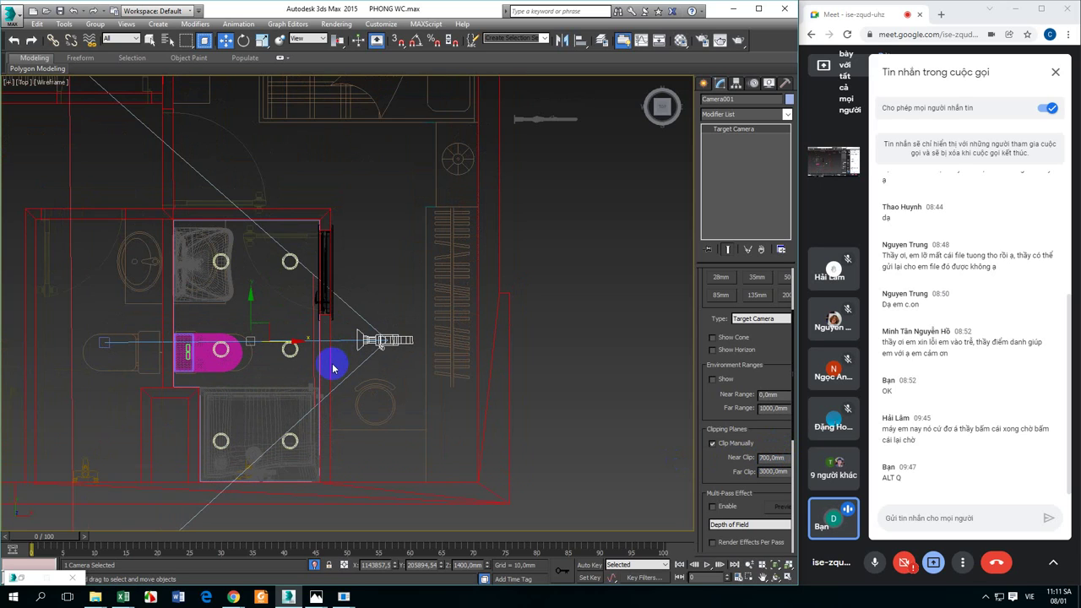
Restore the four-viewport layout, switch the Front viewport to the Camera001 view, and display it as Shaded.
click(786, 577)
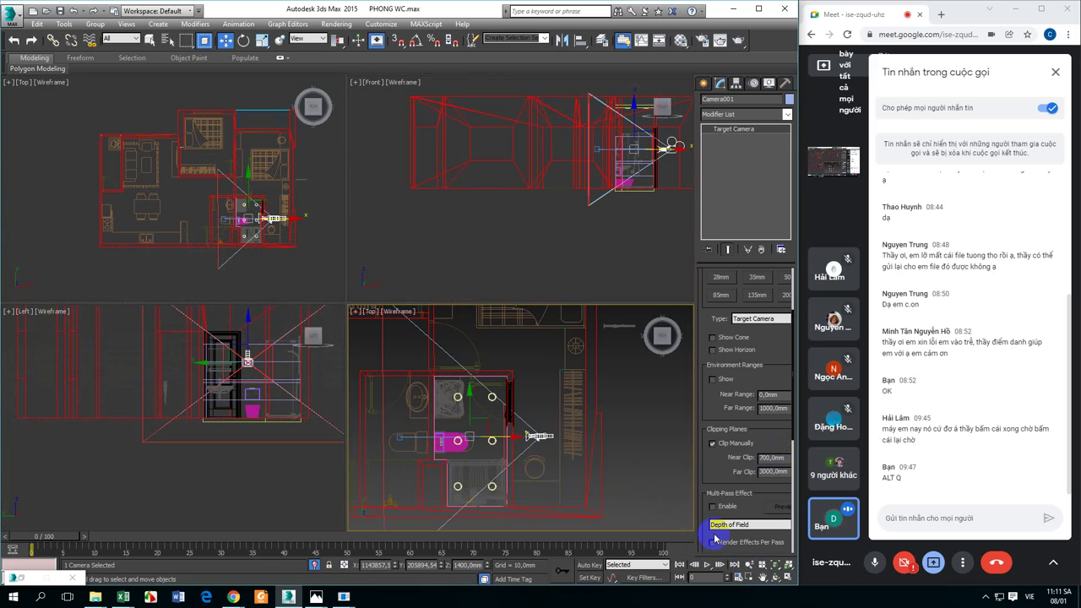
middle_drag(520, 224, 490, 245)
middle_drag(496, 203, 460, 221)
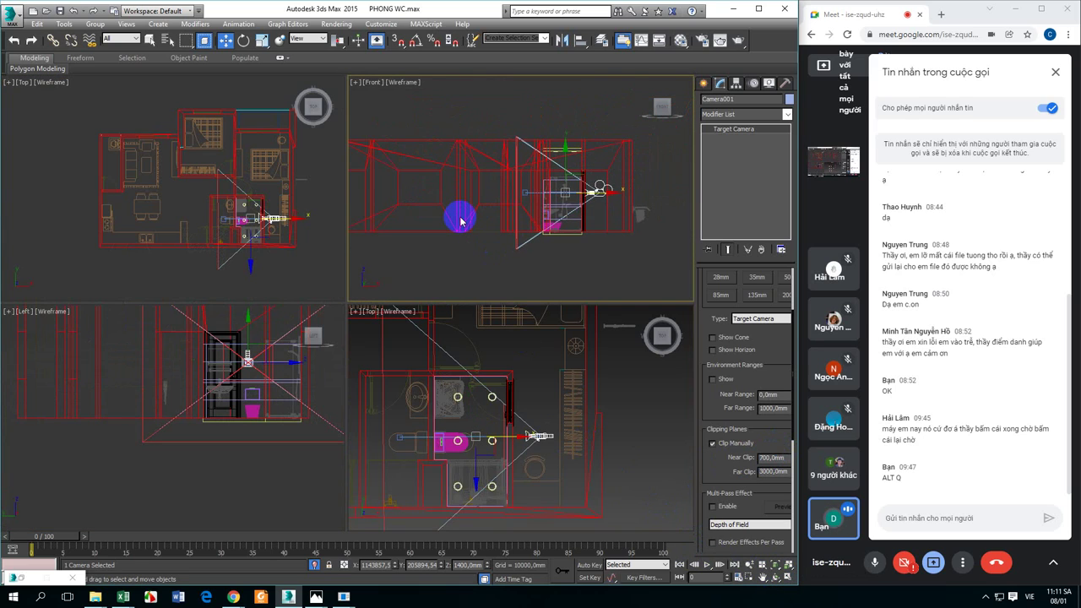
key(c)
key(F3)
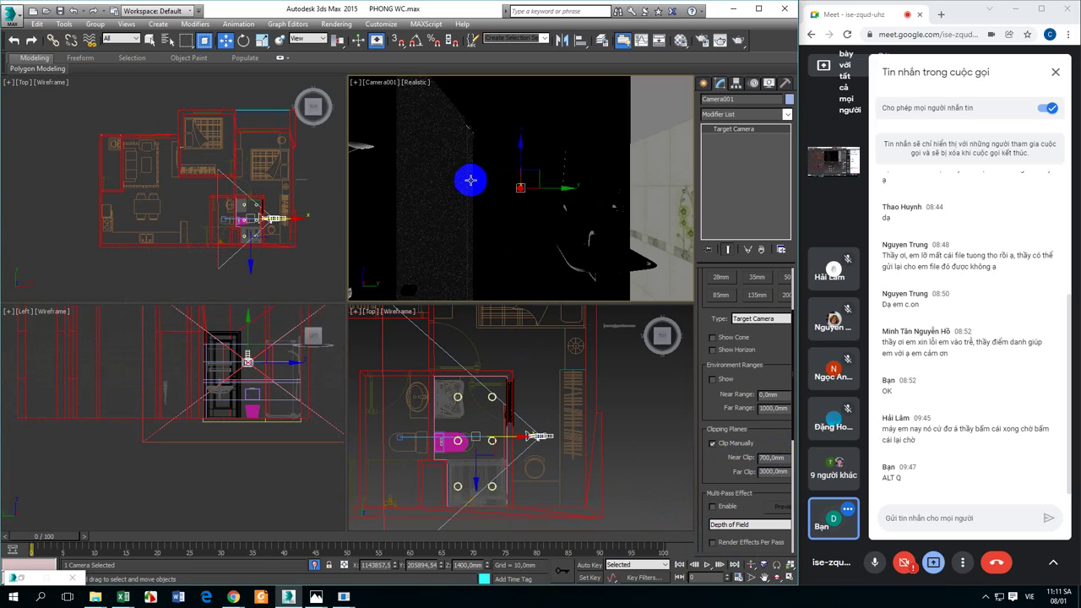
click(417, 83)
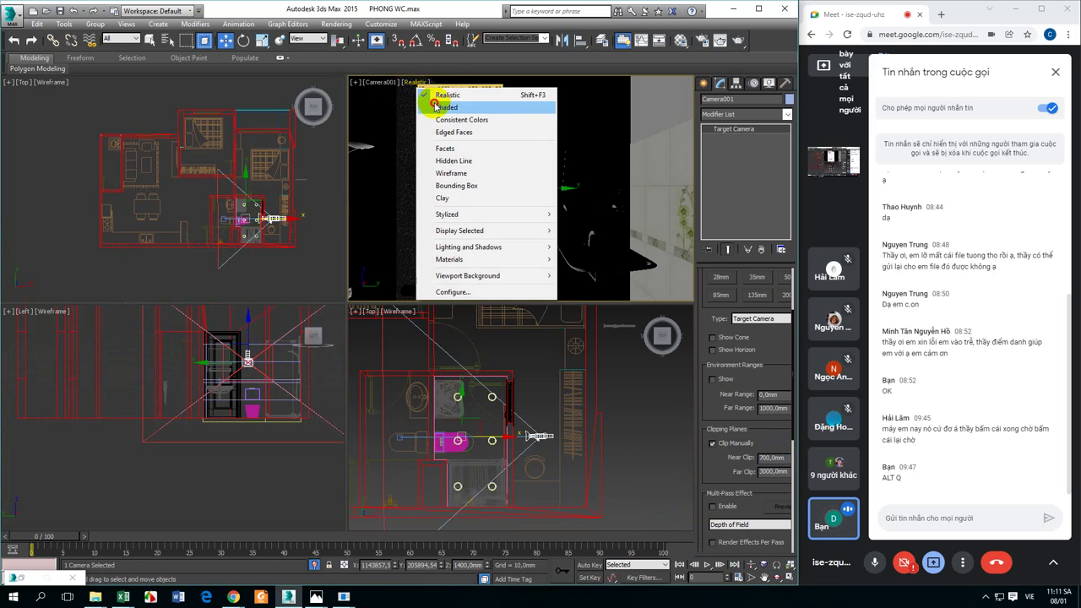
click(432, 106)
Show safe frames in the Camera001 viewport.
click(376, 91)
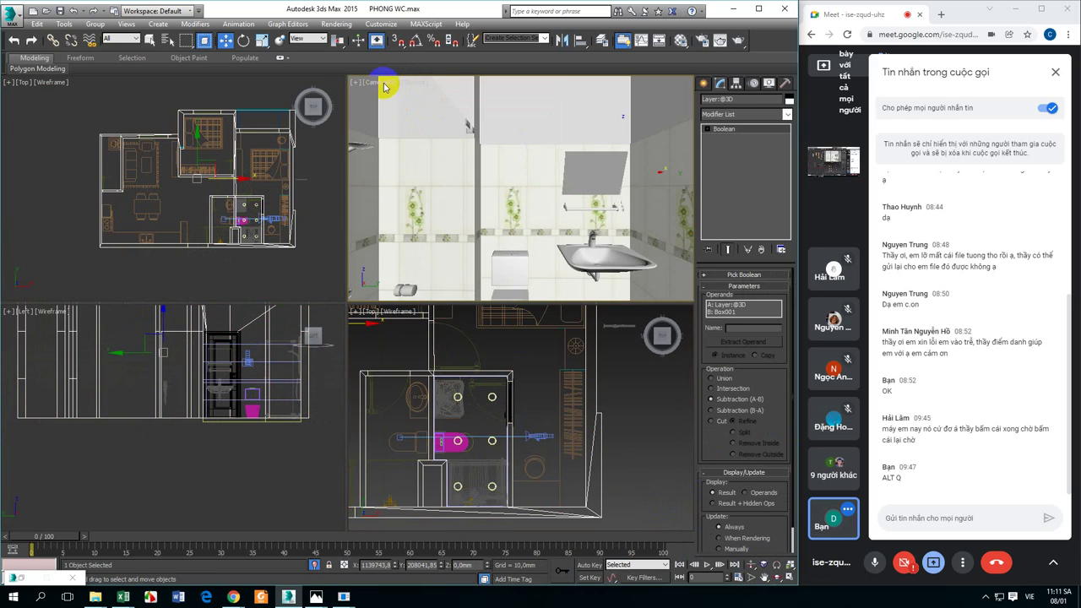
click(384, 85)
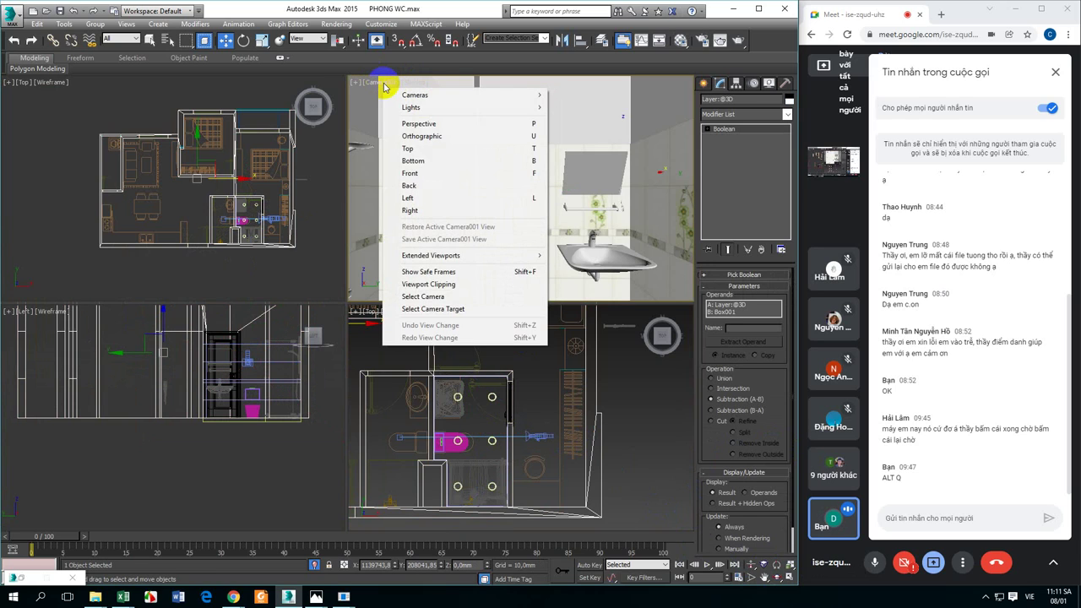
click(427, 272)
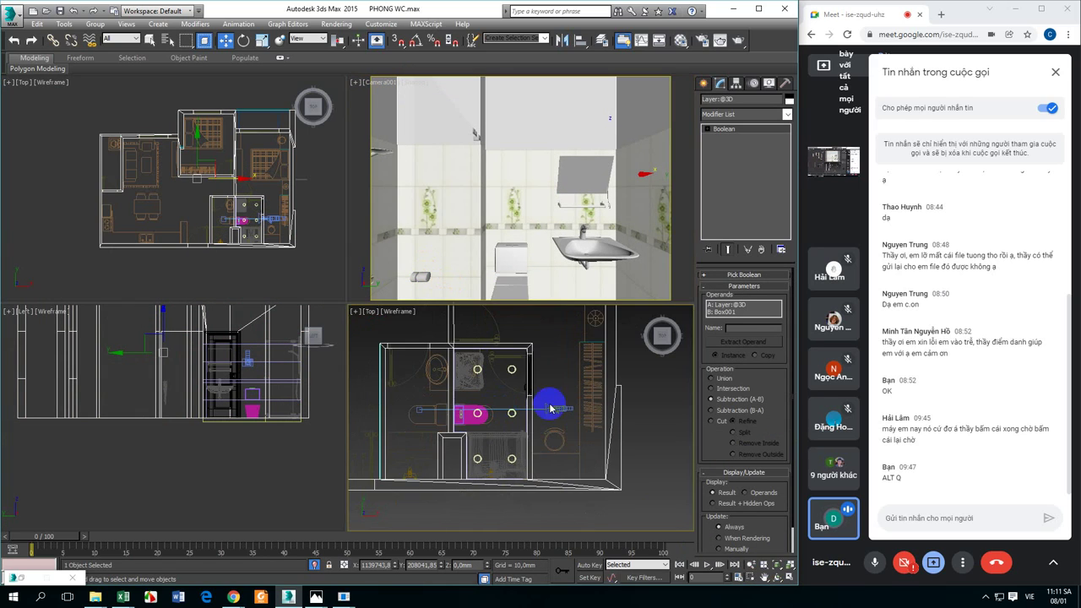
Reselect the camera in the top view and move it about 530 mm farther away from the bathroom, into the wardrobe.
click(545, 416)
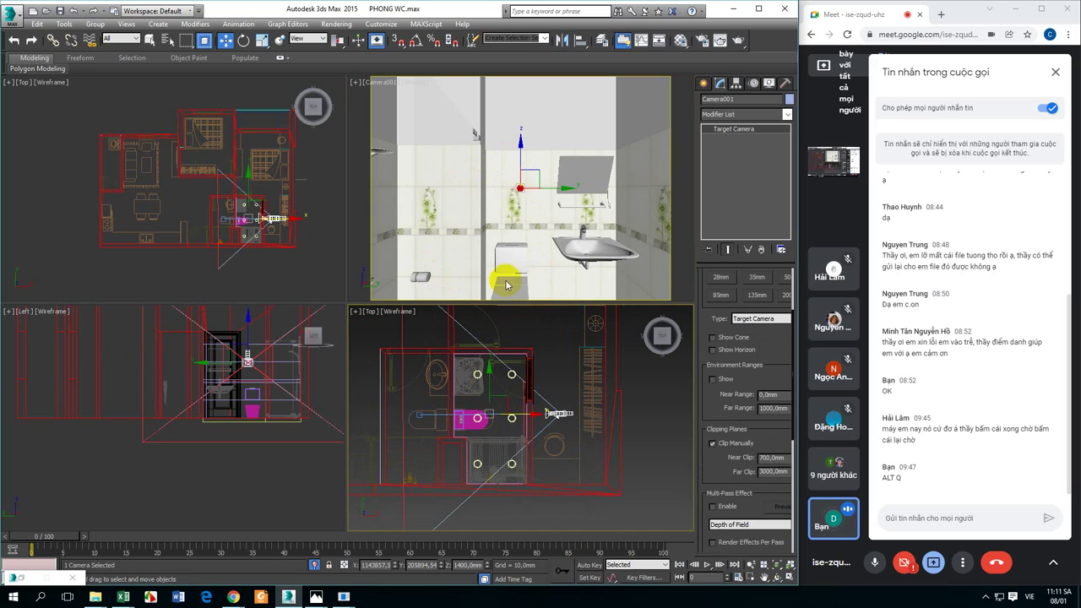
scroll(525, 410, up, 2)
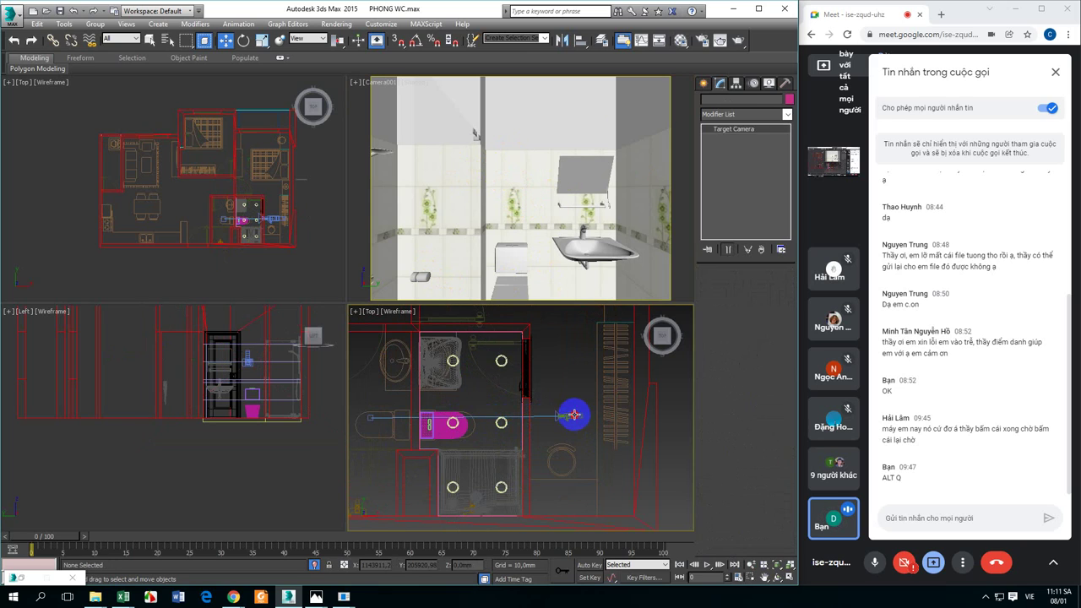
drag(510, 417, 550, 427)
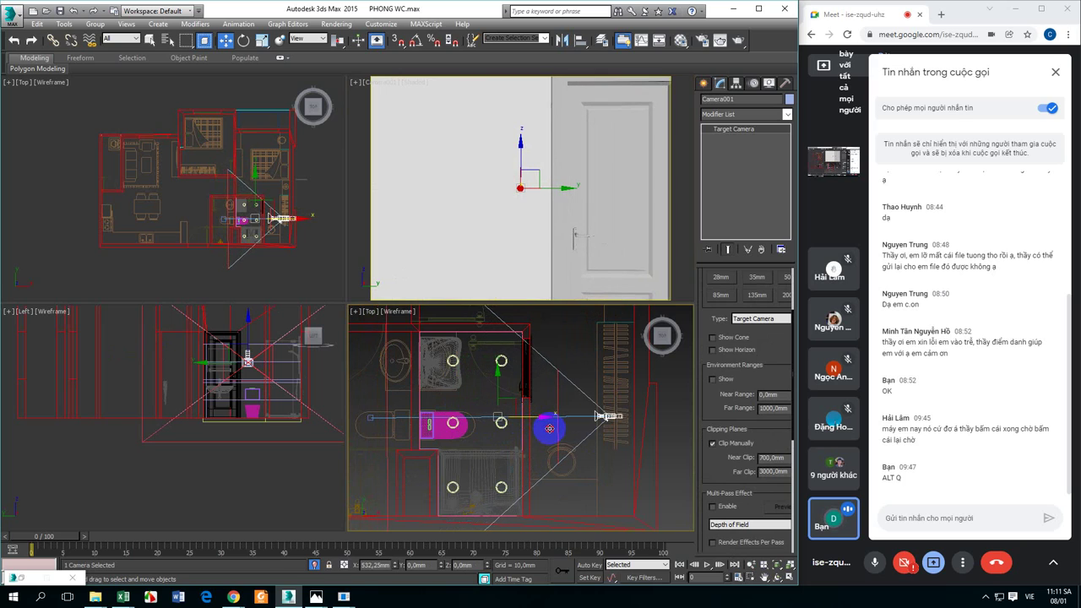
Set the camera's near clip to 1500 mm so the view cuts past the bathroom wall and door.
click(789, 458)
key(Return)
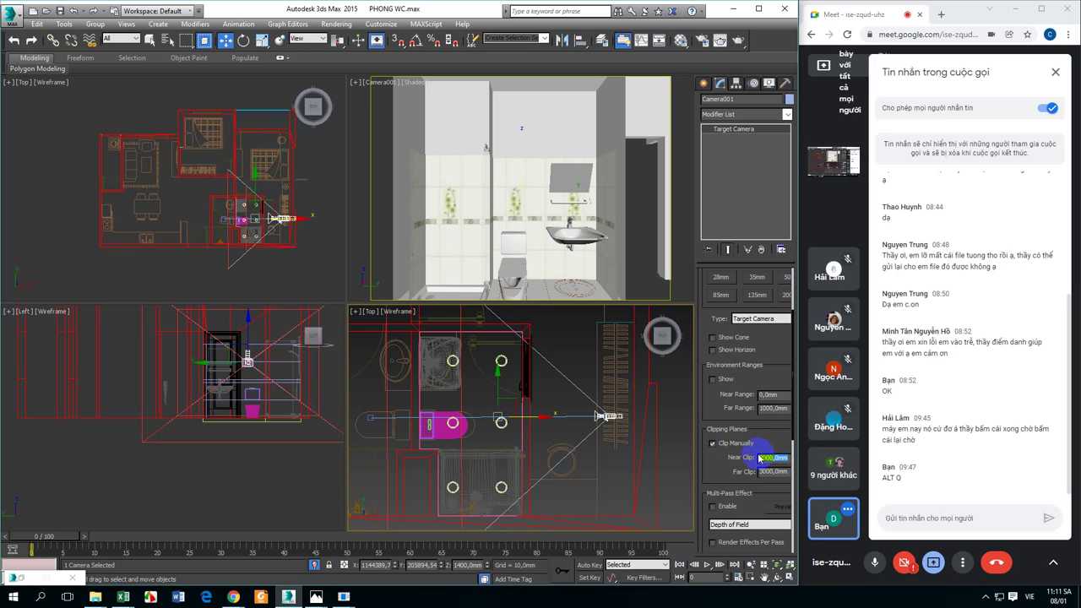
key(Return)
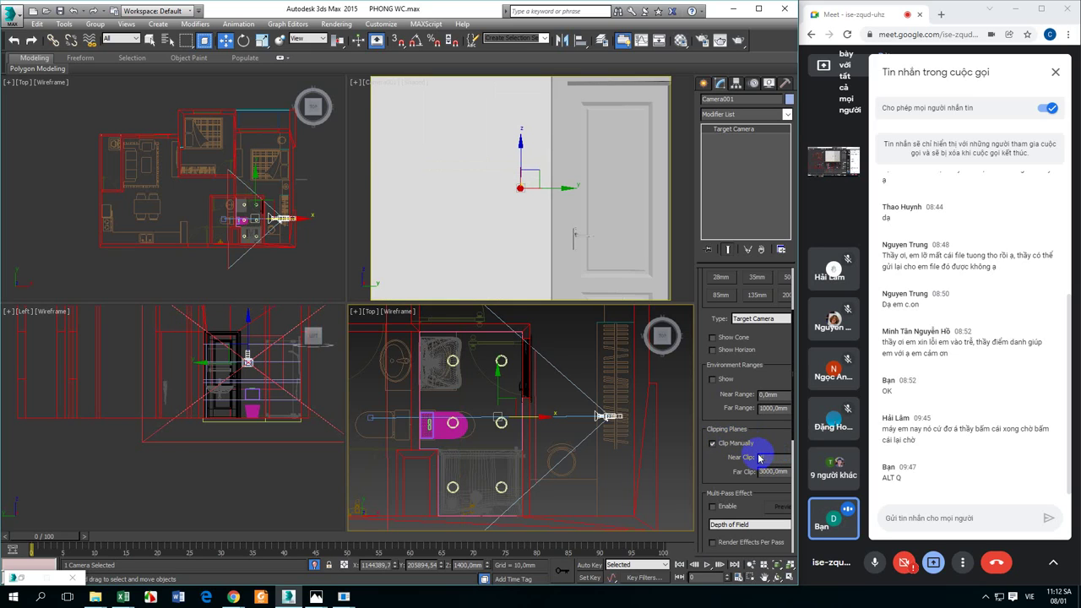
text(1500)
key(Return)
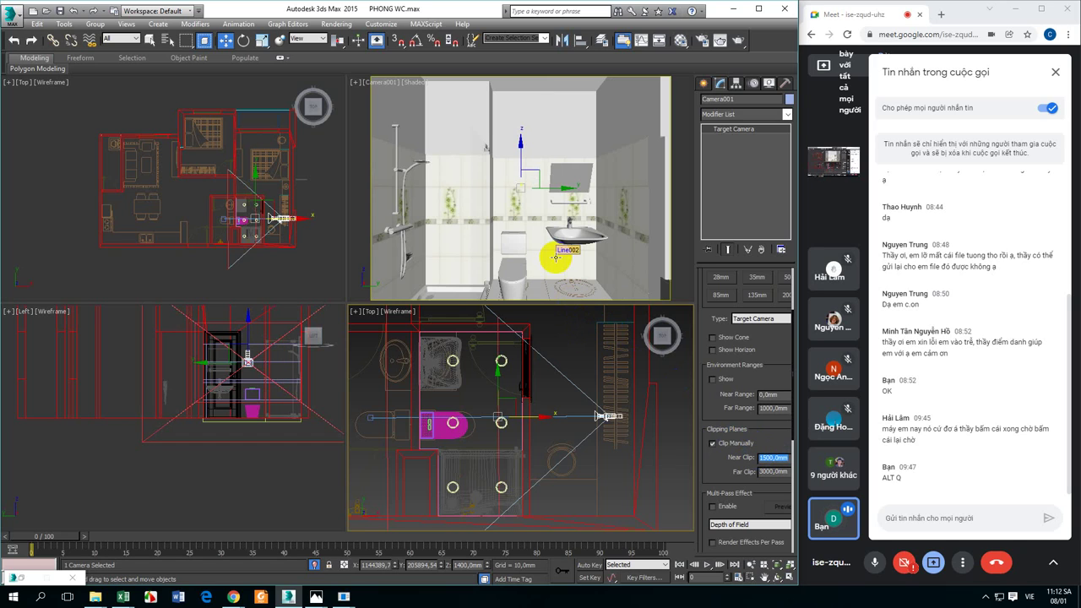
Adjust the camera's lens, trying 22 mm and settling on the wider 18 mm.
right_click(577, 431)
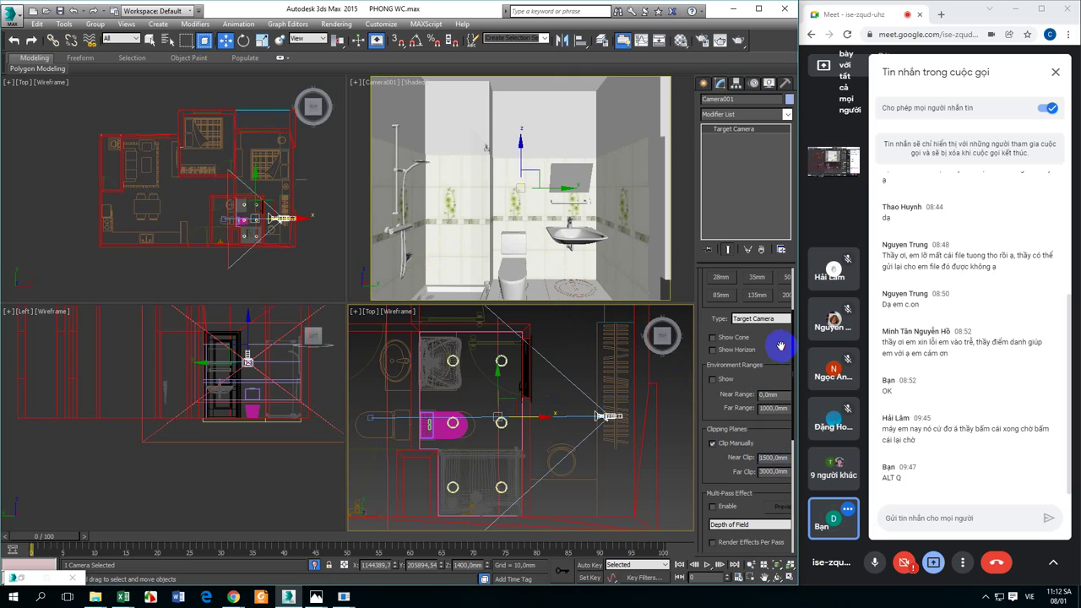
scroll(772, 326, up, 2)
scroll(768, 367, up, 3)
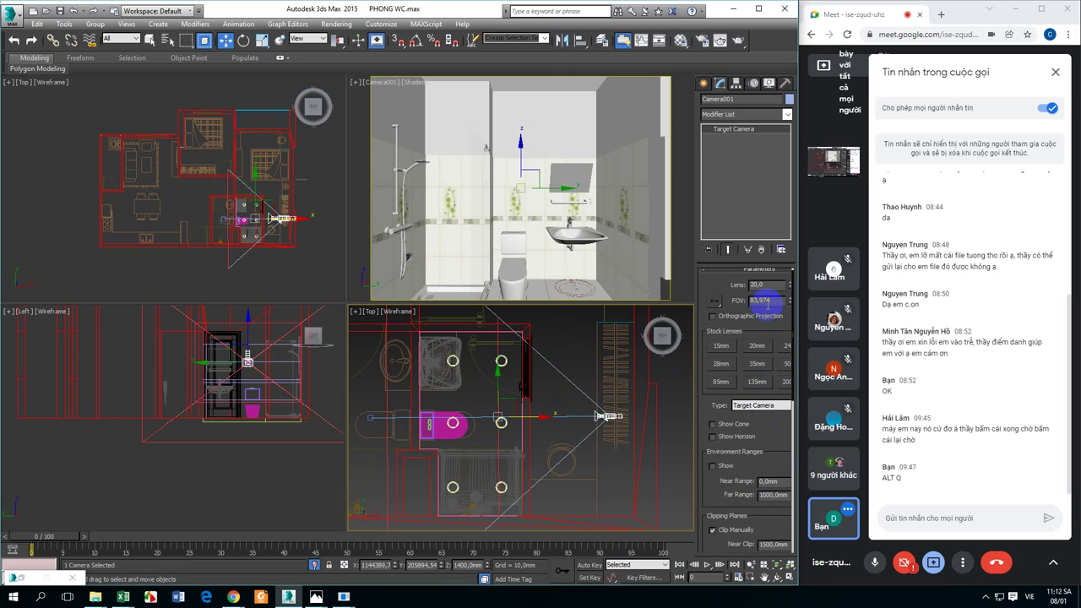
drag(773, 287, 729, 285)
text(22)
key(Return)
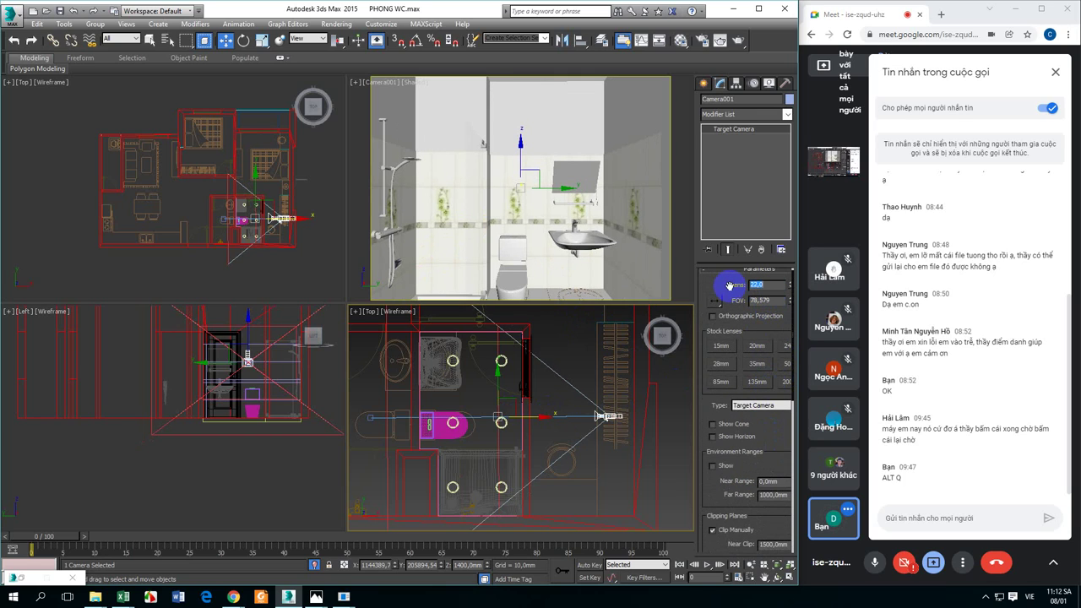
text(1)
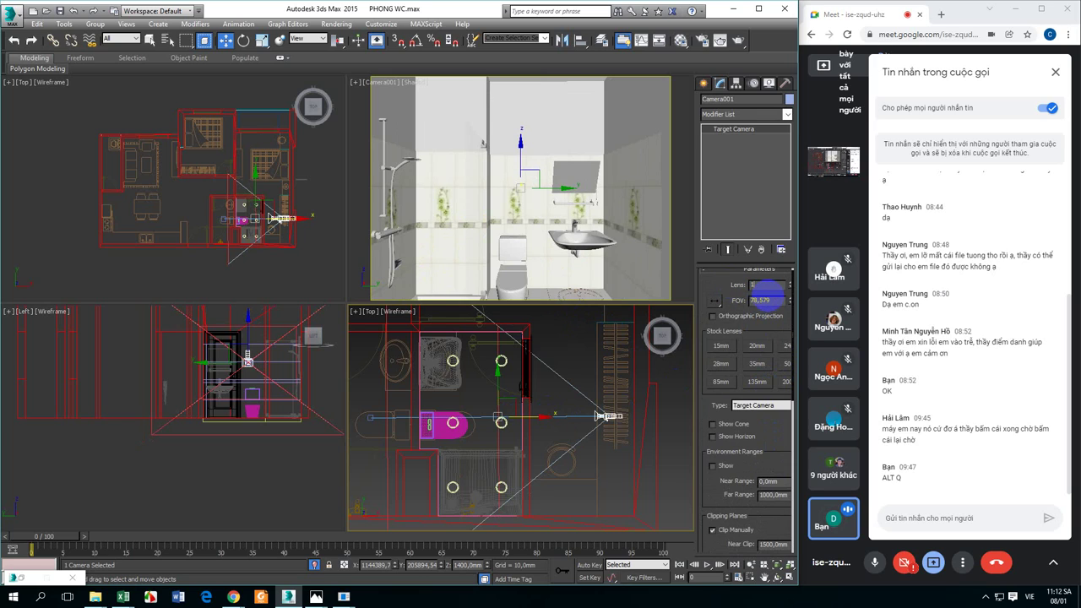
text(8)
key(Return)
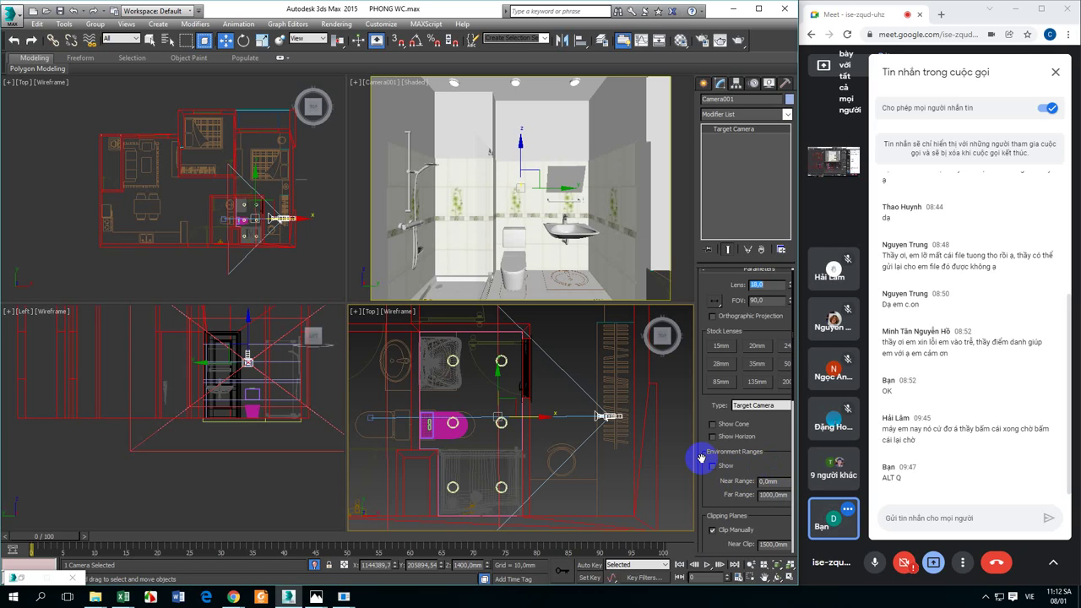
Set the camera's near clip to 1200 mm.
drag(770, 541, 777, 488)
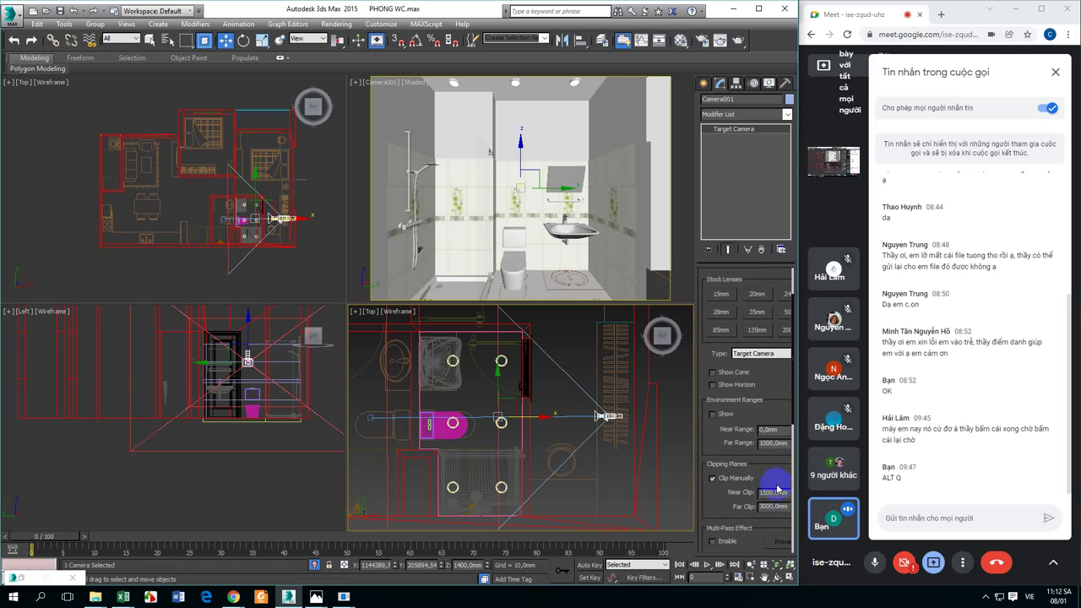
double_click(775, 493)
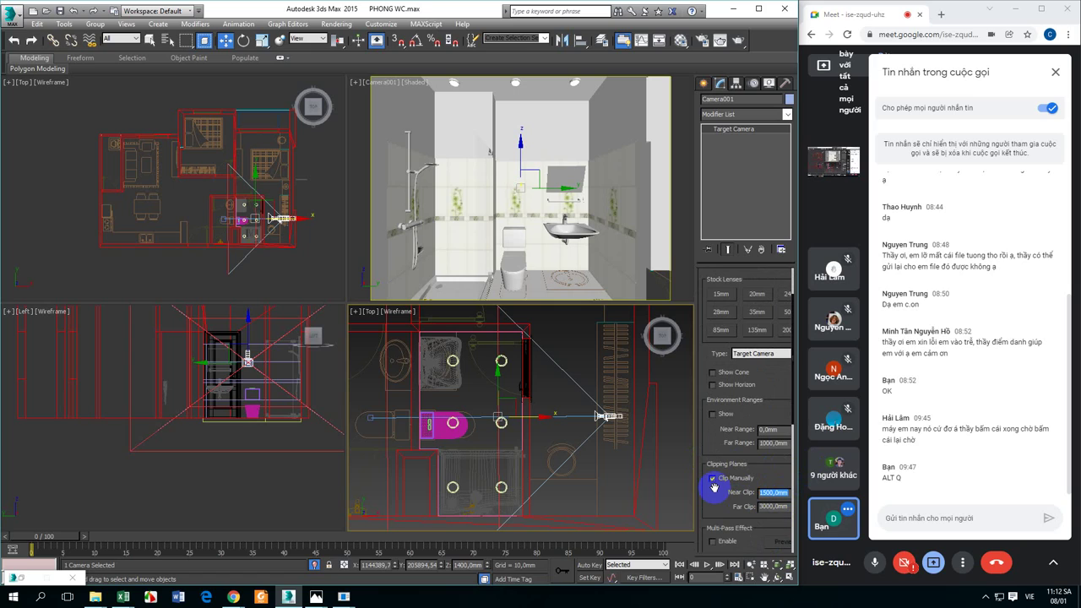
text(1200)
key(Return)
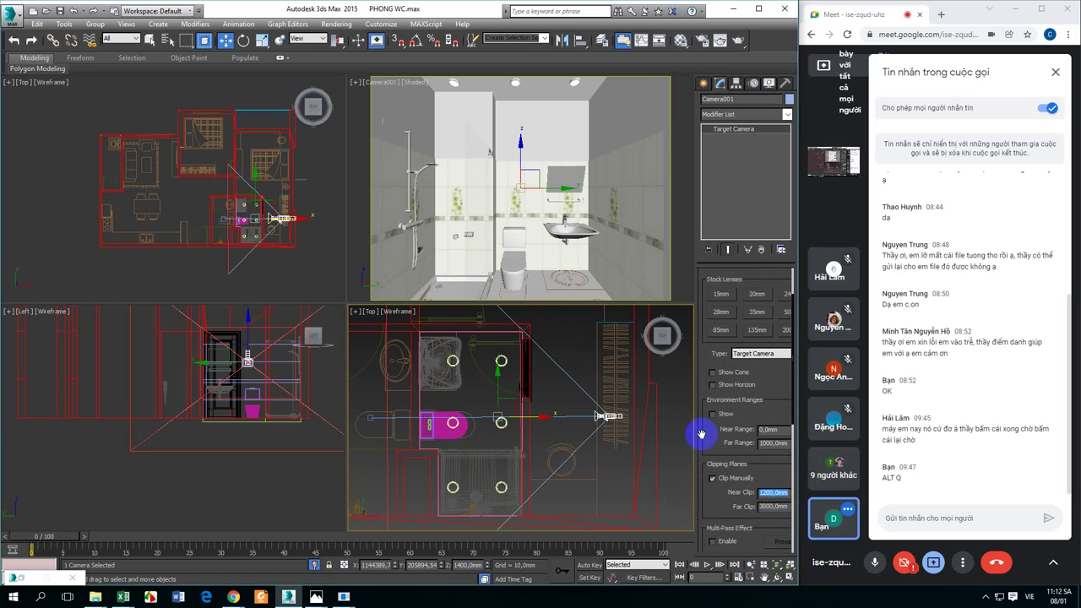
Set the camera's near clip to 1400 mm and check the framing in the enlarged camera view.
text(1400)
key(Return)
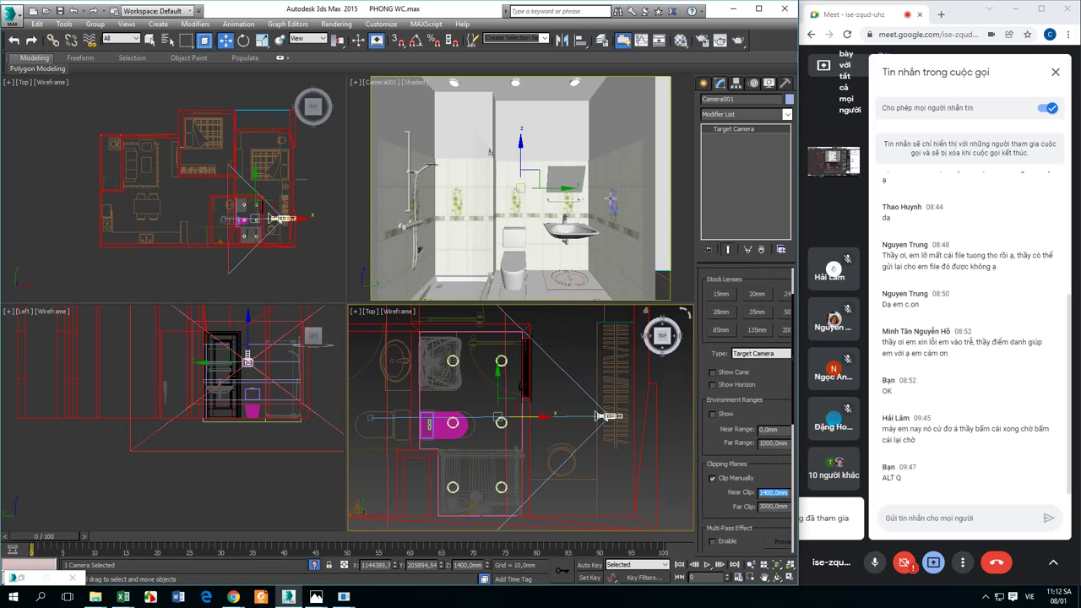
scroll(540, 439, down, 4)
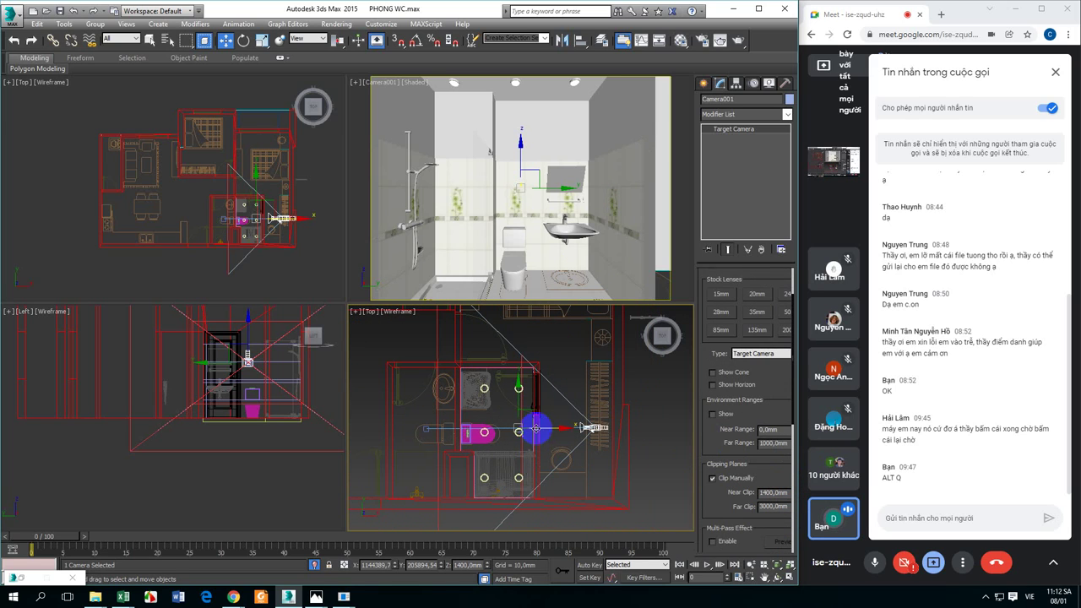
right_click(549, 245)
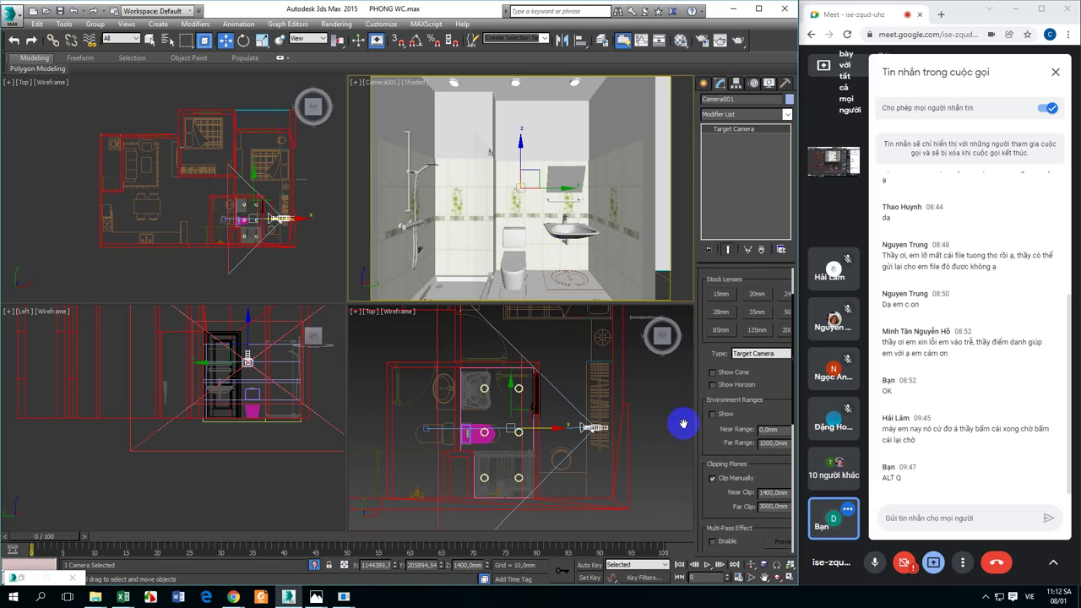
click(788, 578)
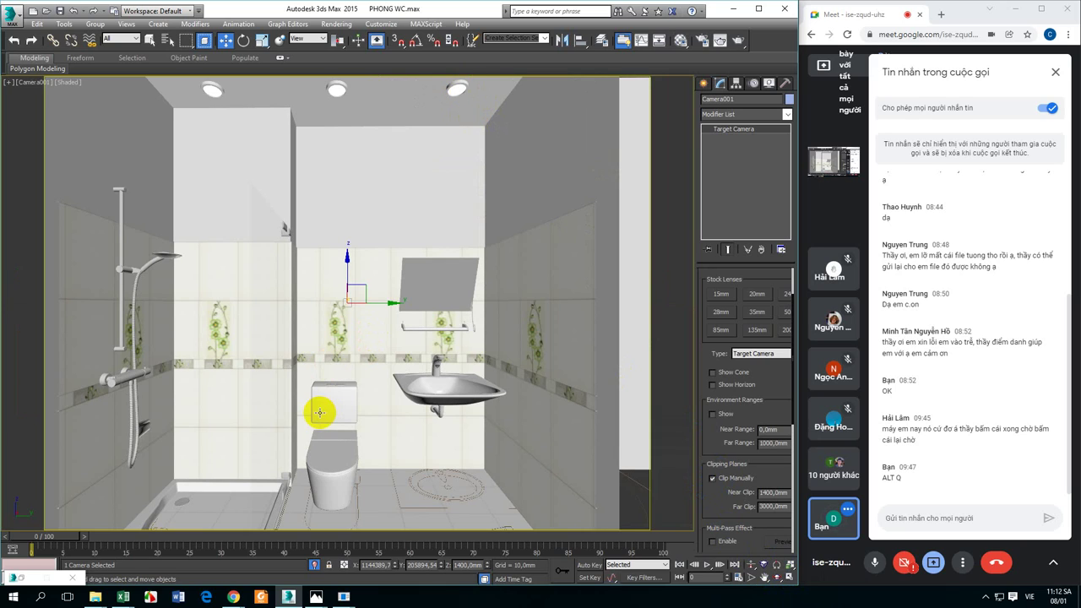
click(789, 576)
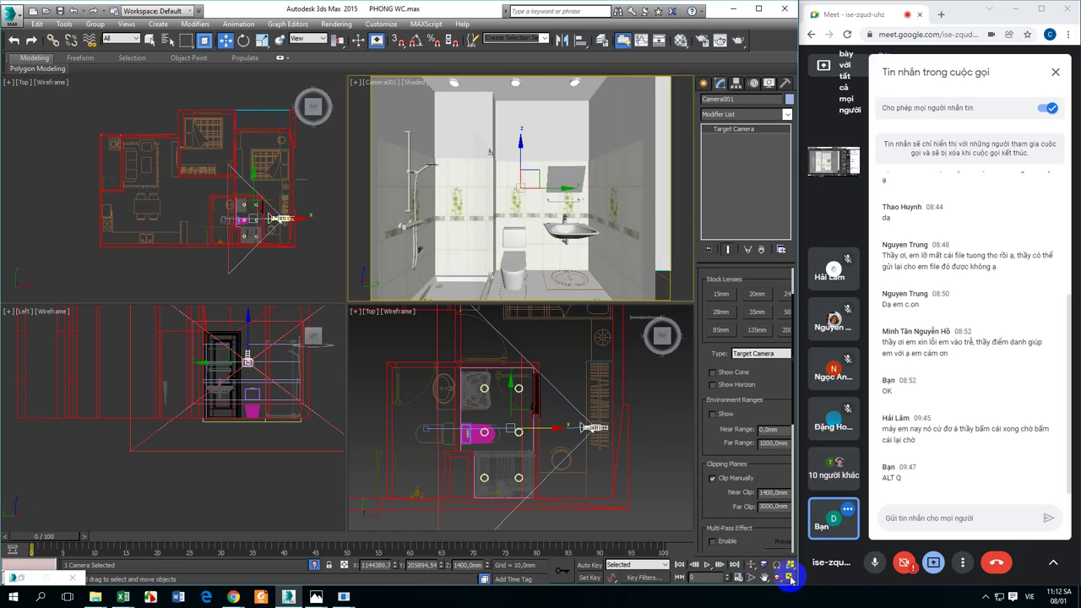
Move the camera about 210 mm closer to the bathroom in the top view and set its near clip to 1000 mm.
click(529, 428)
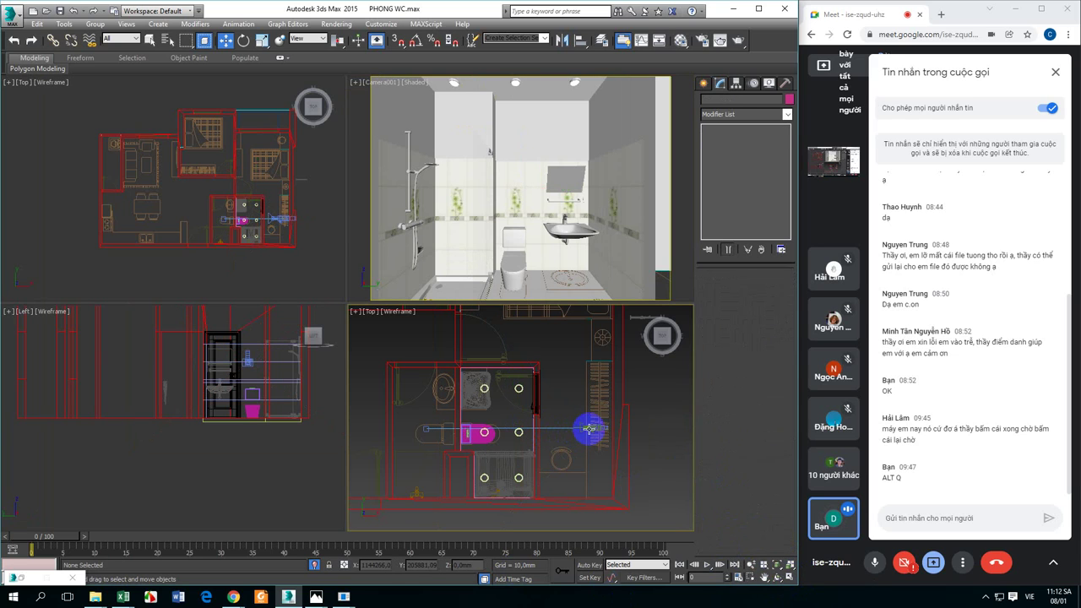
drag(564, 428, 546, 427)
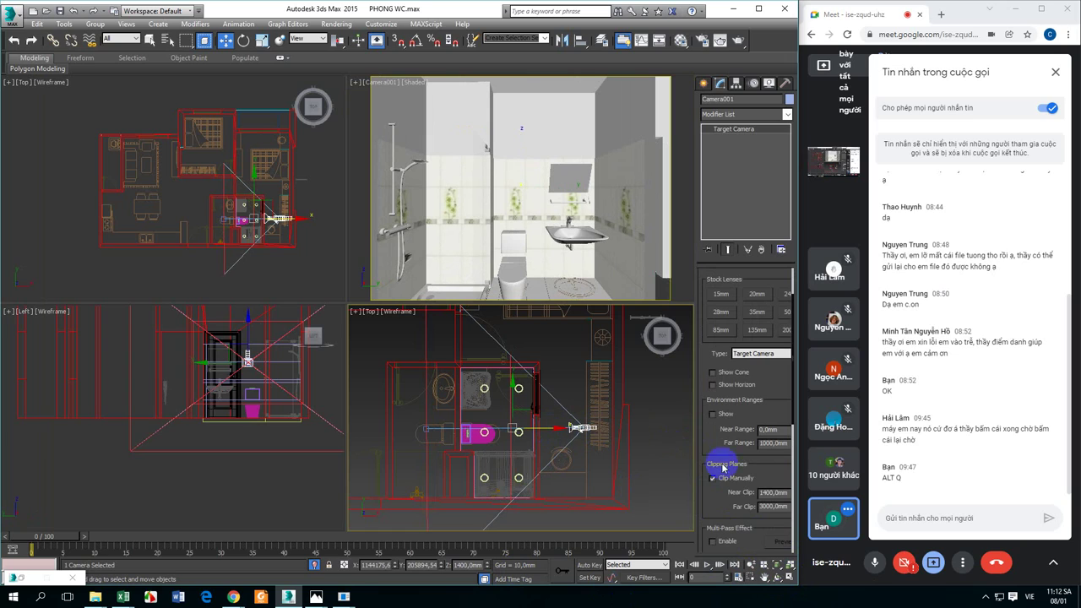
click(763, 492)
text(1000)
key(Return)
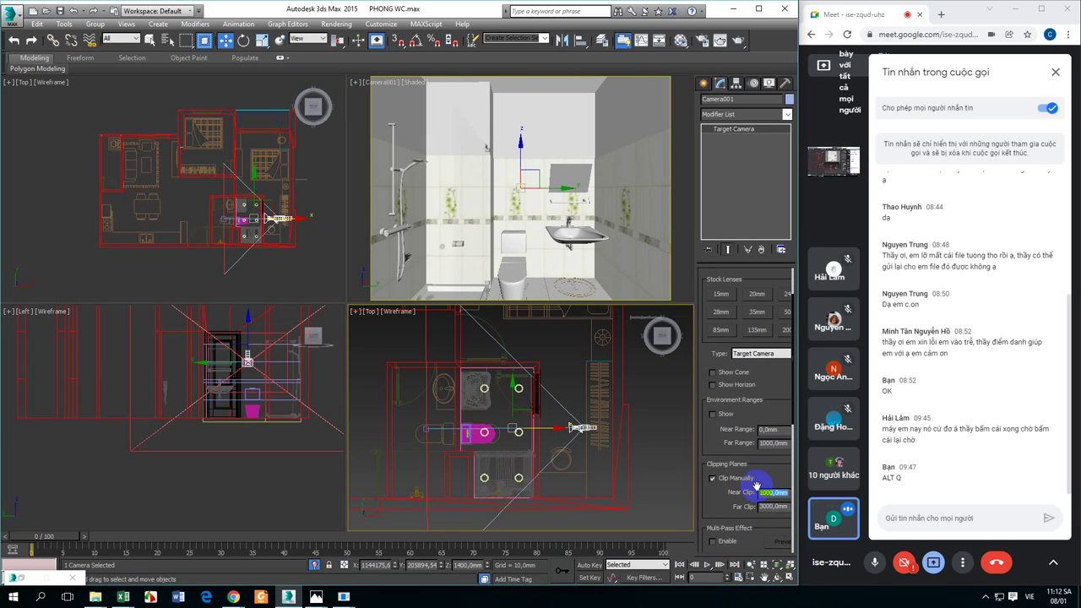
Check the bathroom's framing in the enlarged camera view and the camera's placement in the top views, ending with the camera view maximized.
right_click(547, 174)
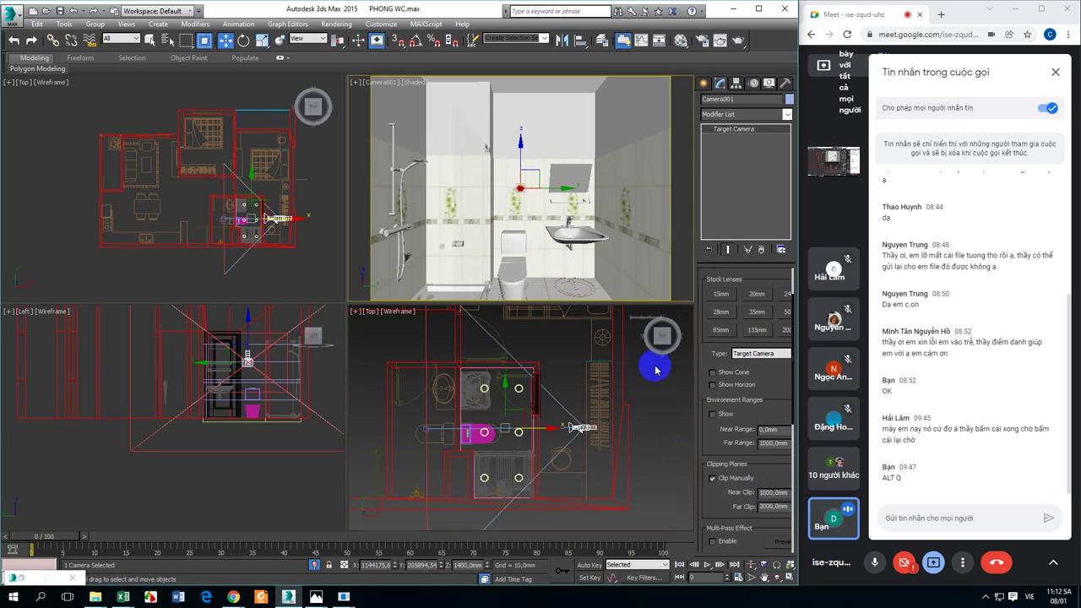
click(787, 575)
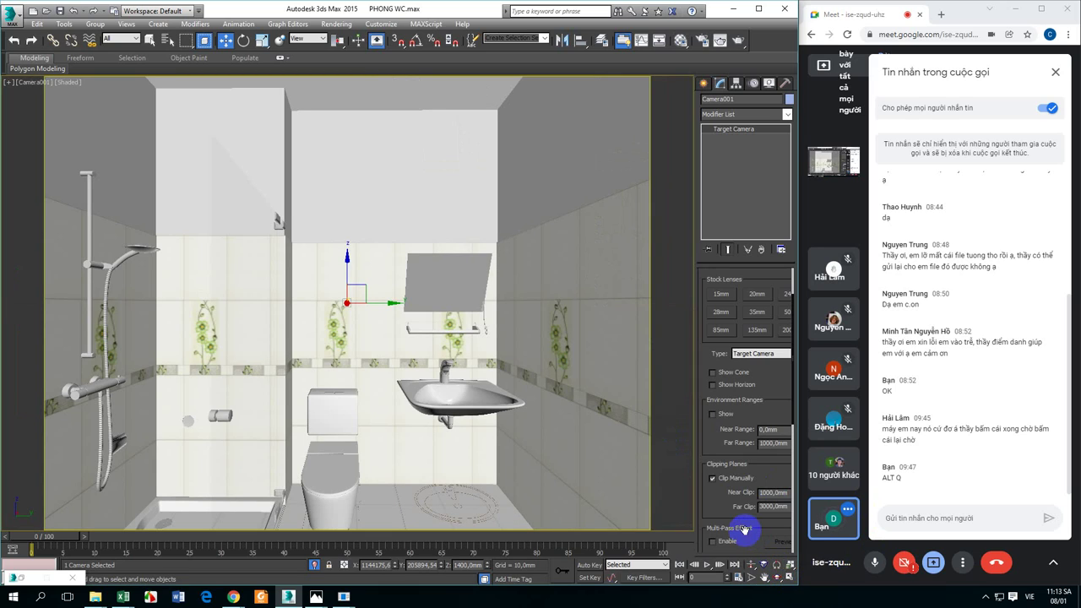
click(787, 576)
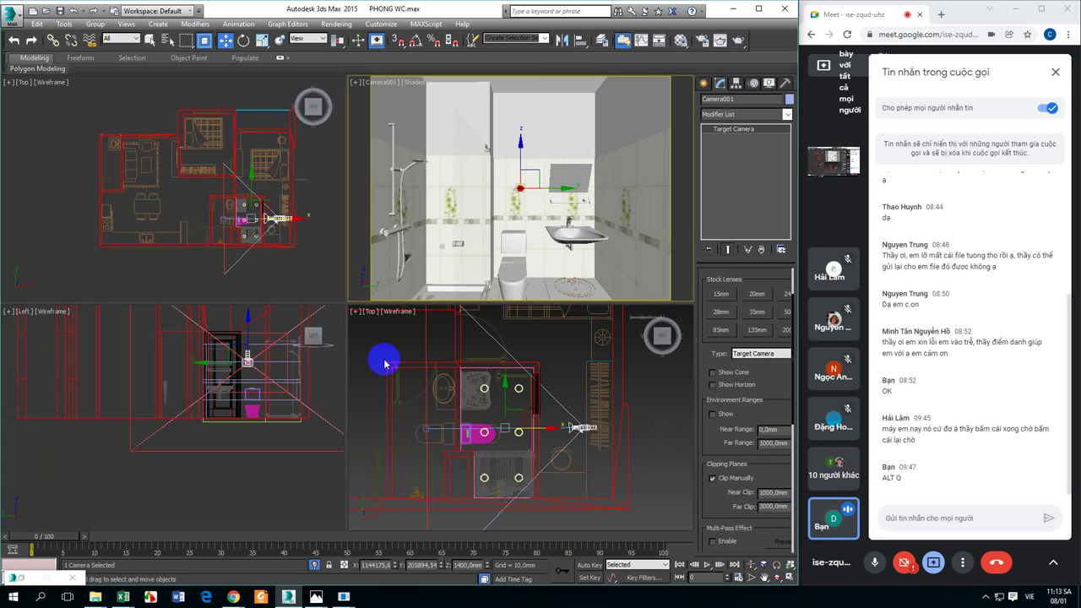
scroll(464, 433, up, 2)
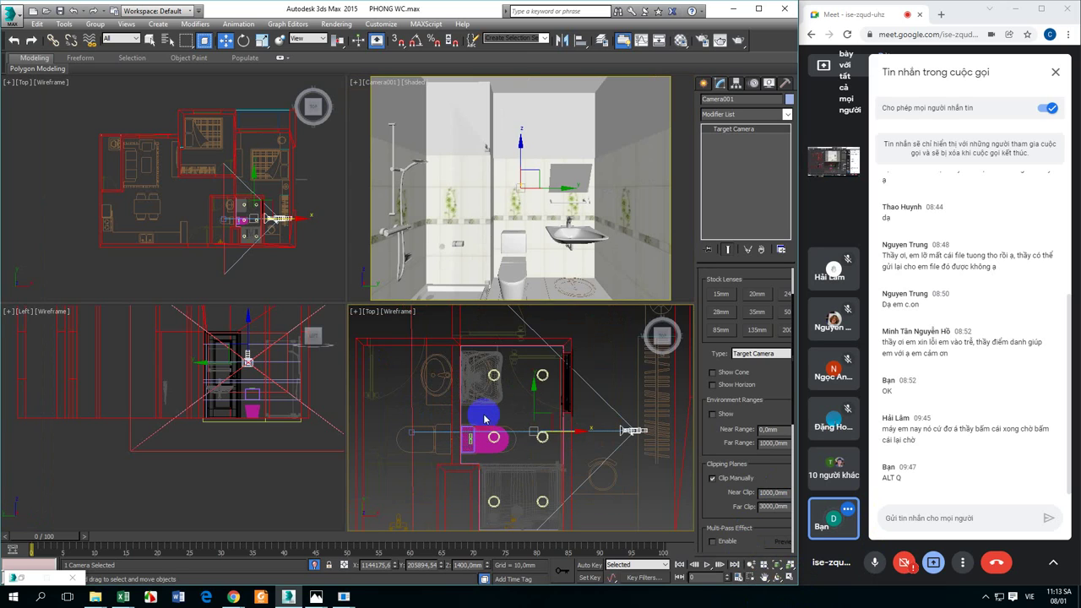
middle_drag(522, 430, 518, 442)
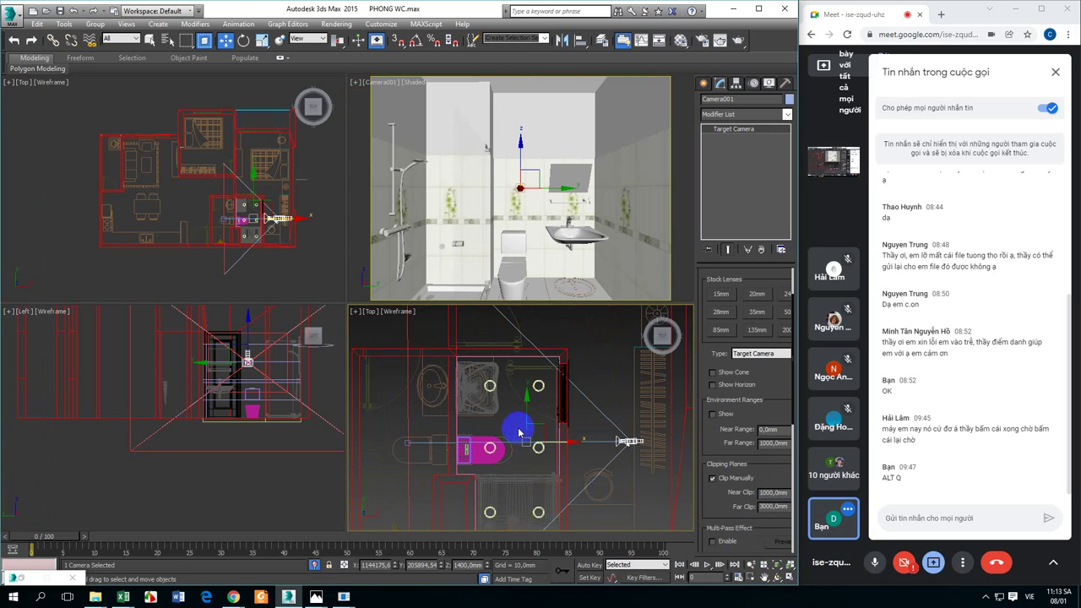
scroll(261, 232, up, 2)
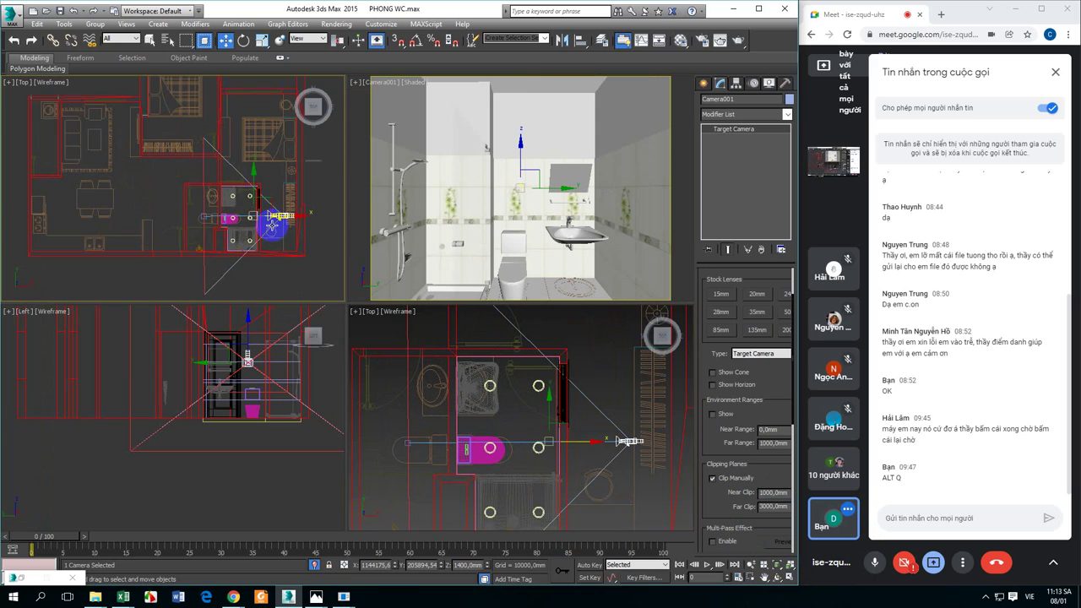
click(786, 576)
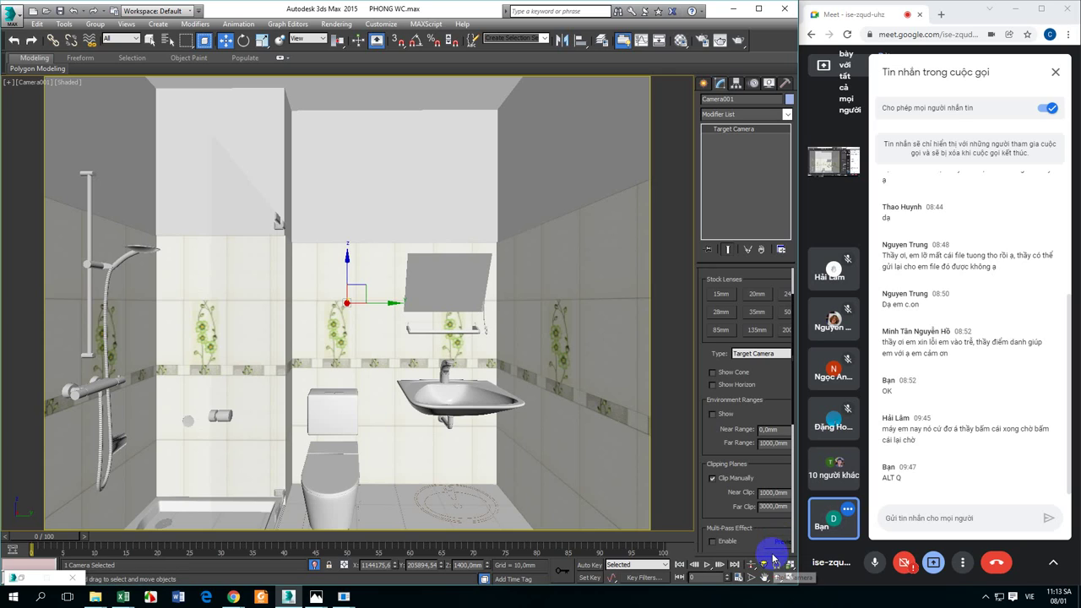
click(986, 596)
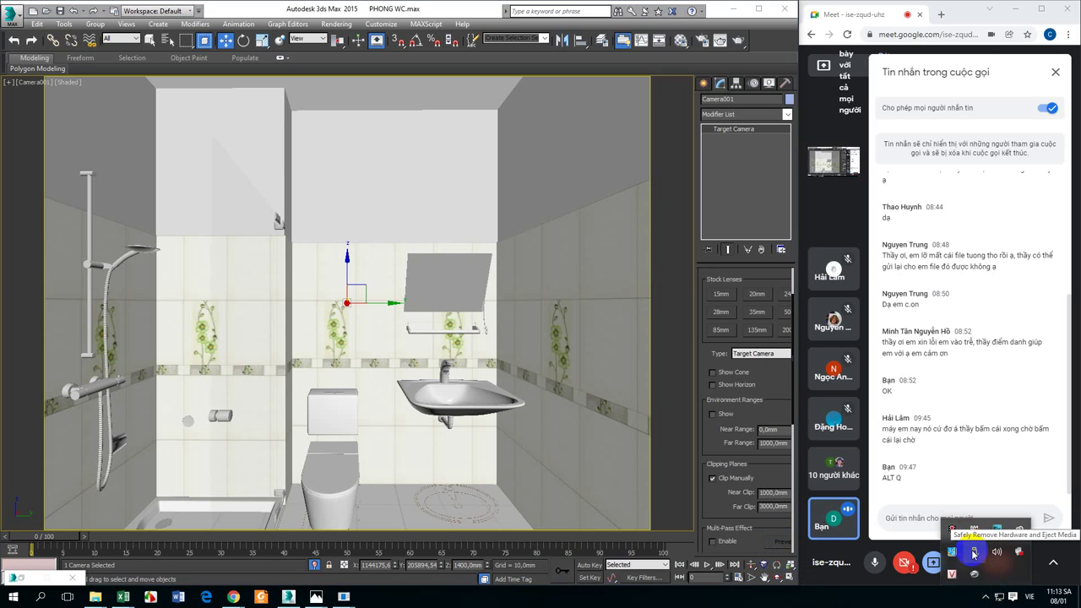